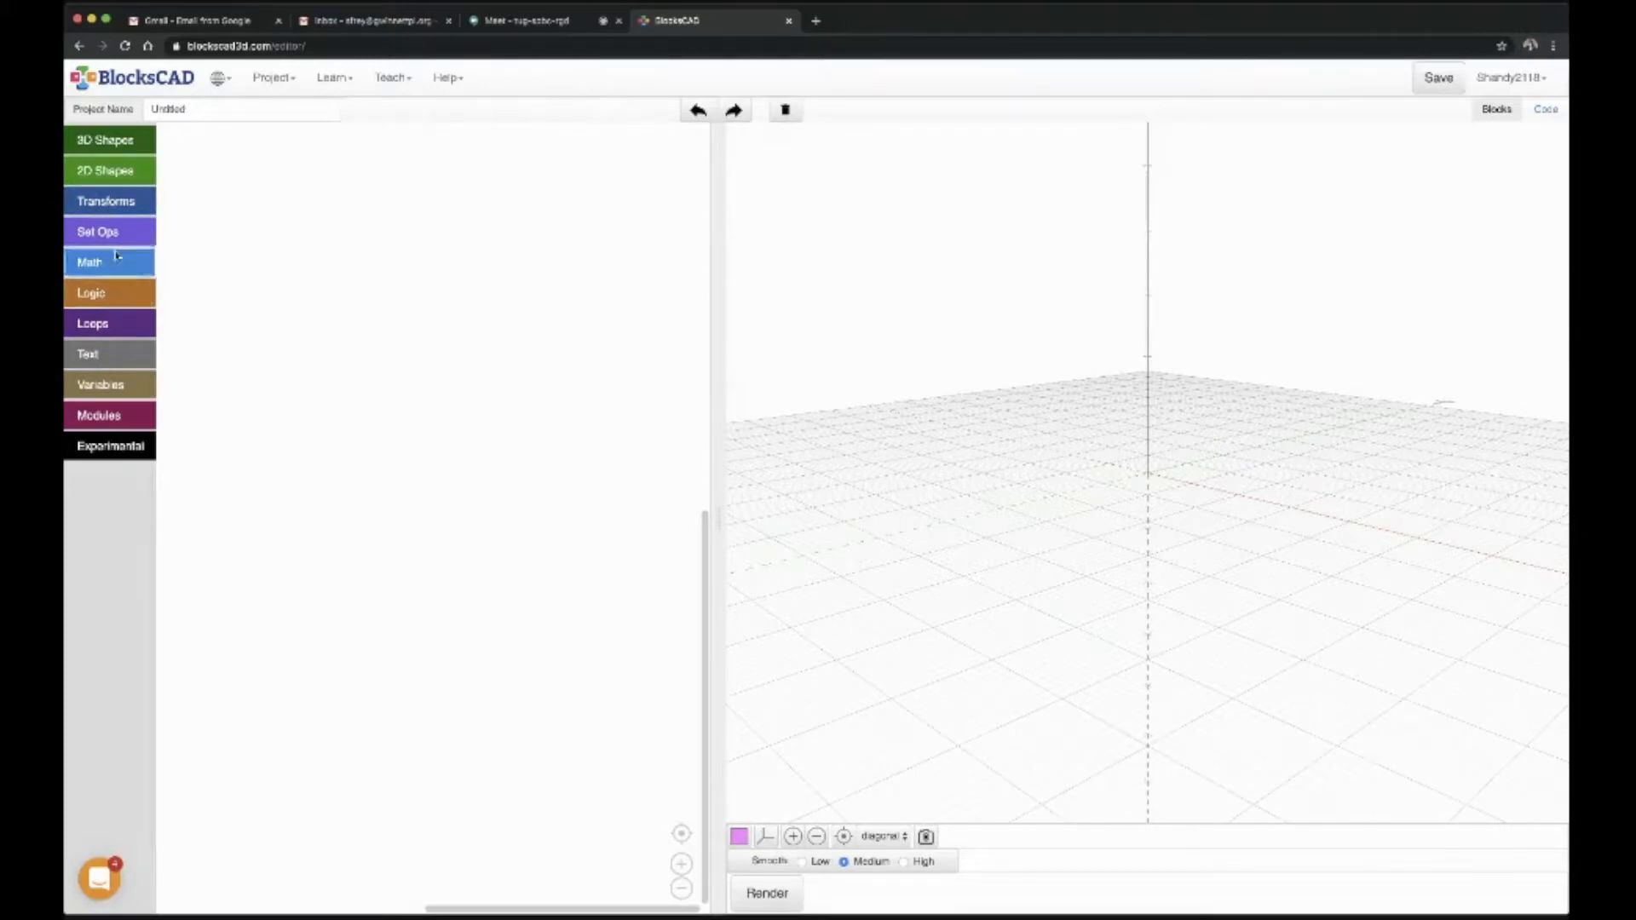
# Add a sphere block with radius 10 to the empty workspace and render it
pyautogui.click(112, 142)
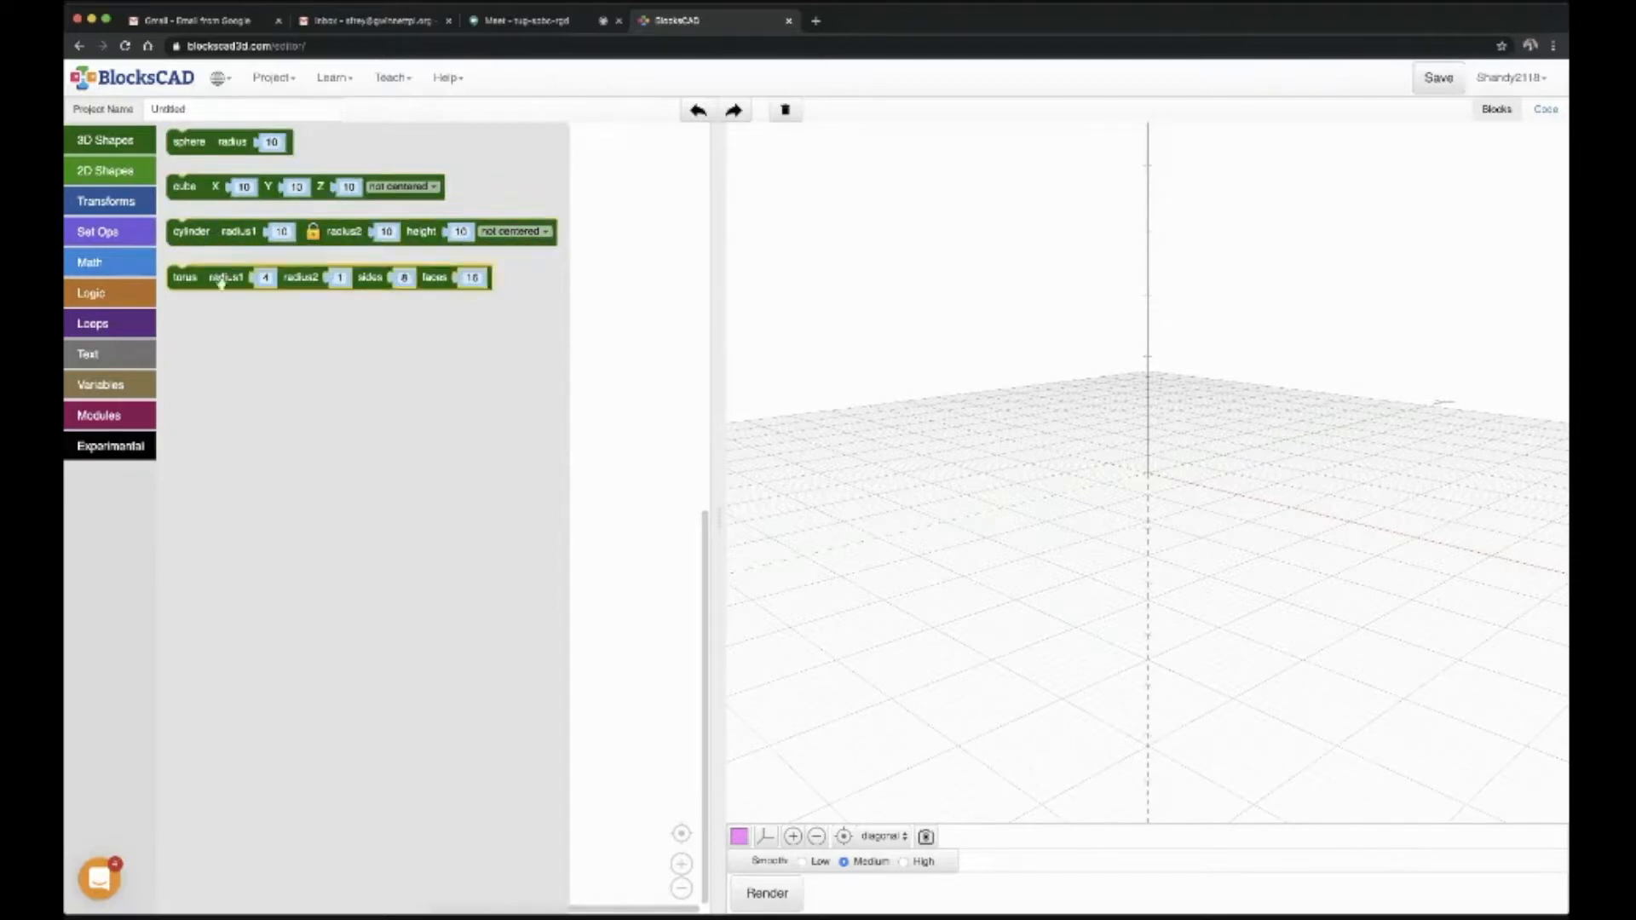
pyautogui.moveTo(222, 282)
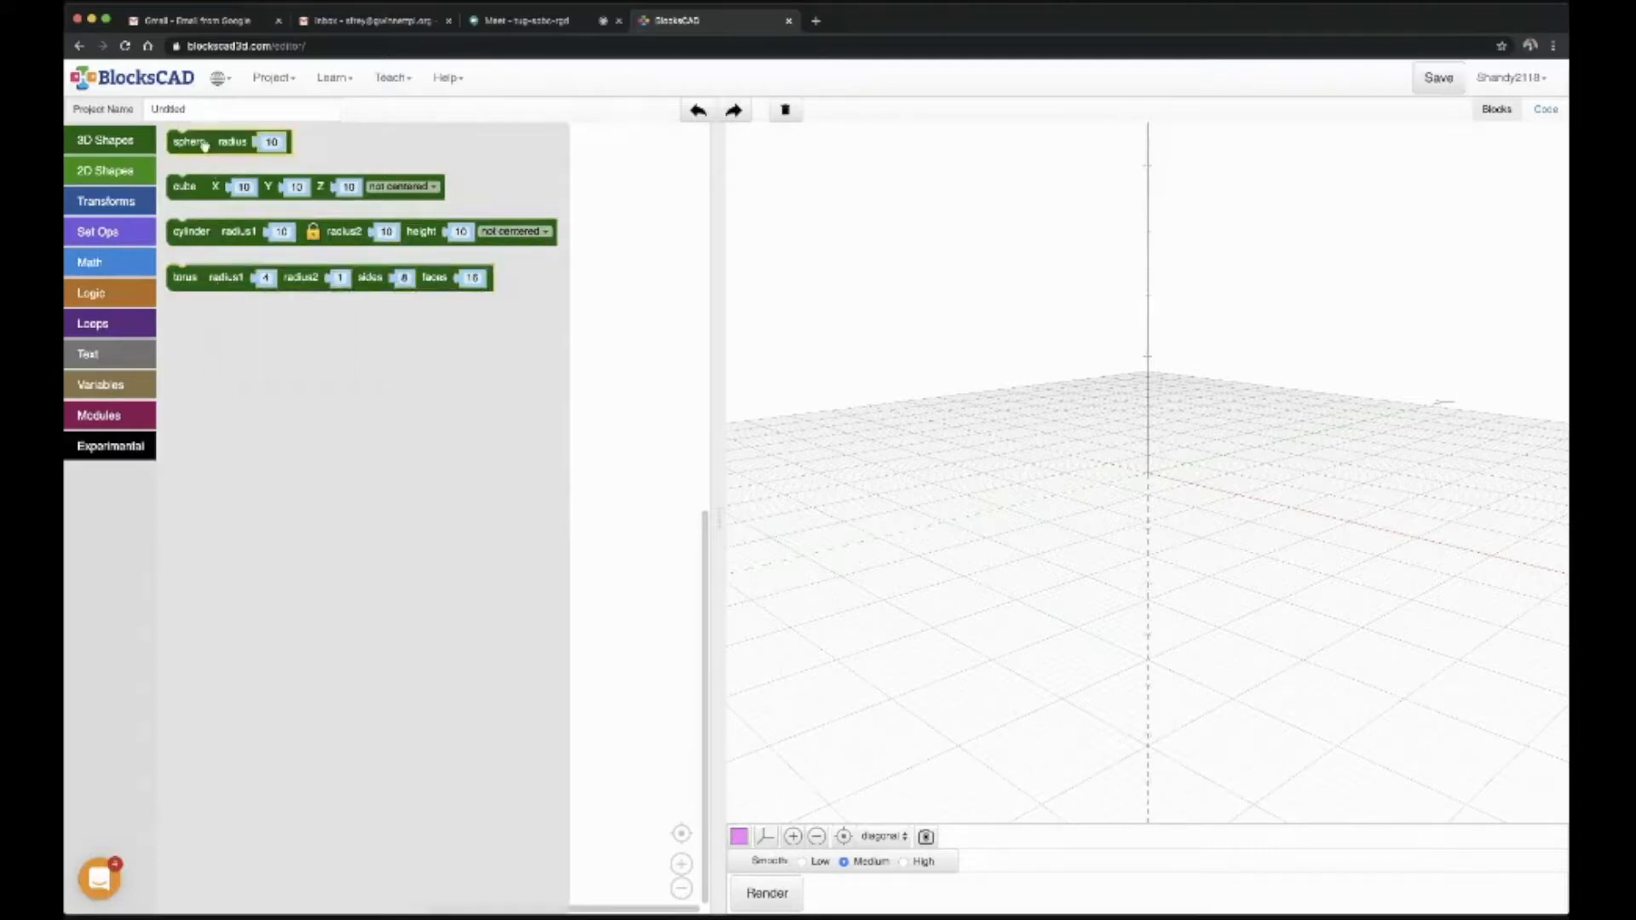
pyautogui.moveTo(204, 144); pyautogui.dragTo(301, 295)
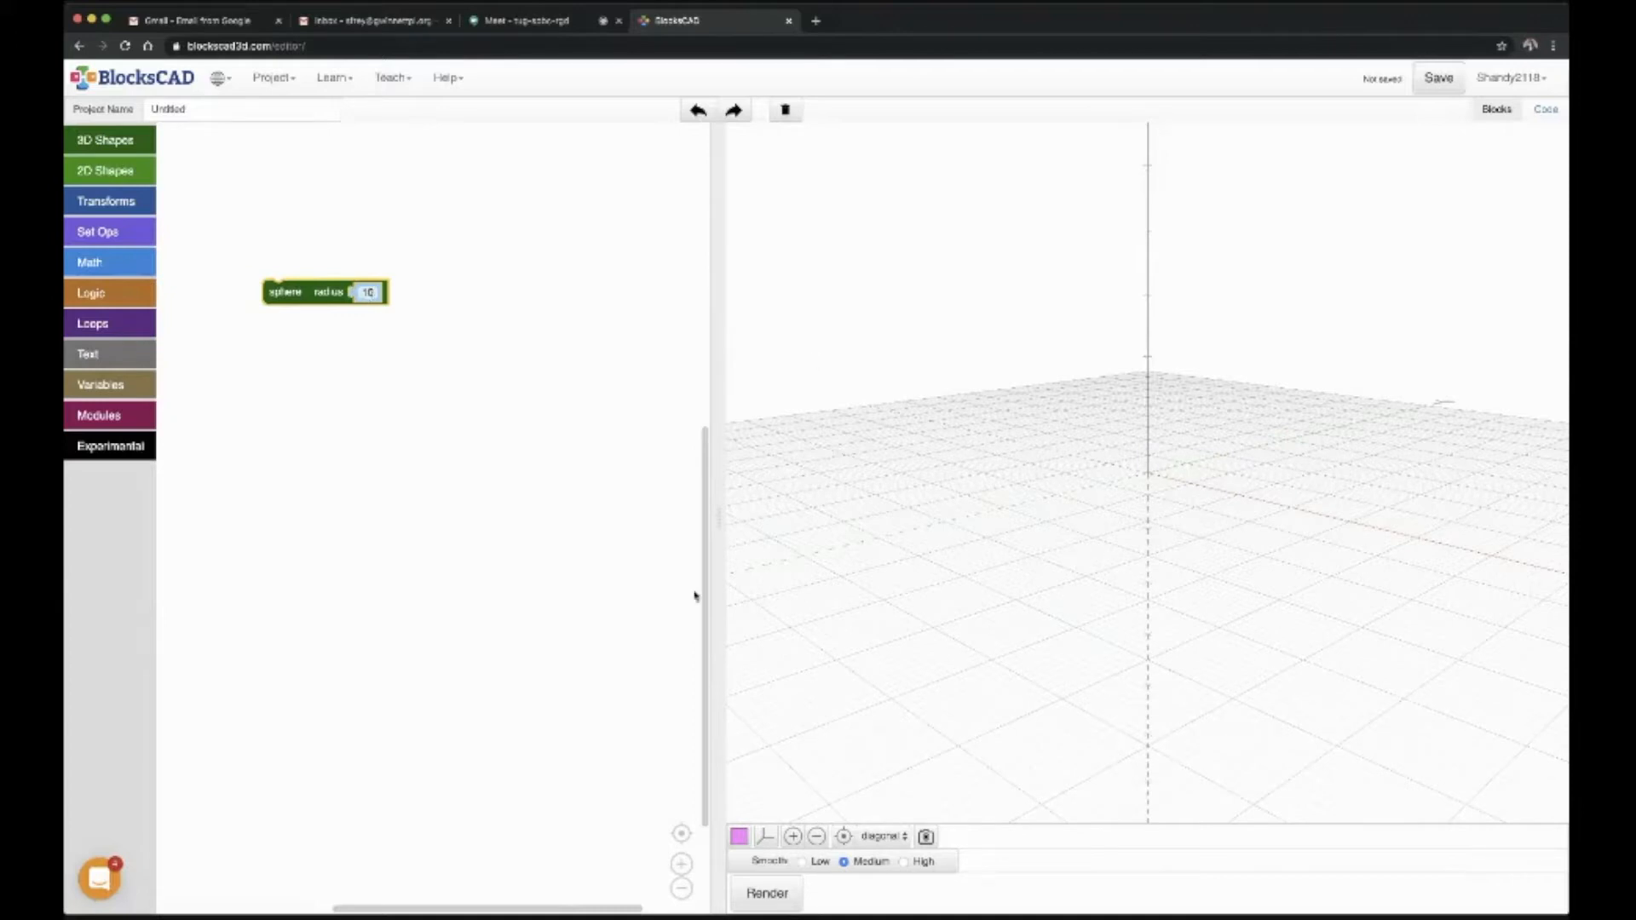
pyautogui.click(768, 894)
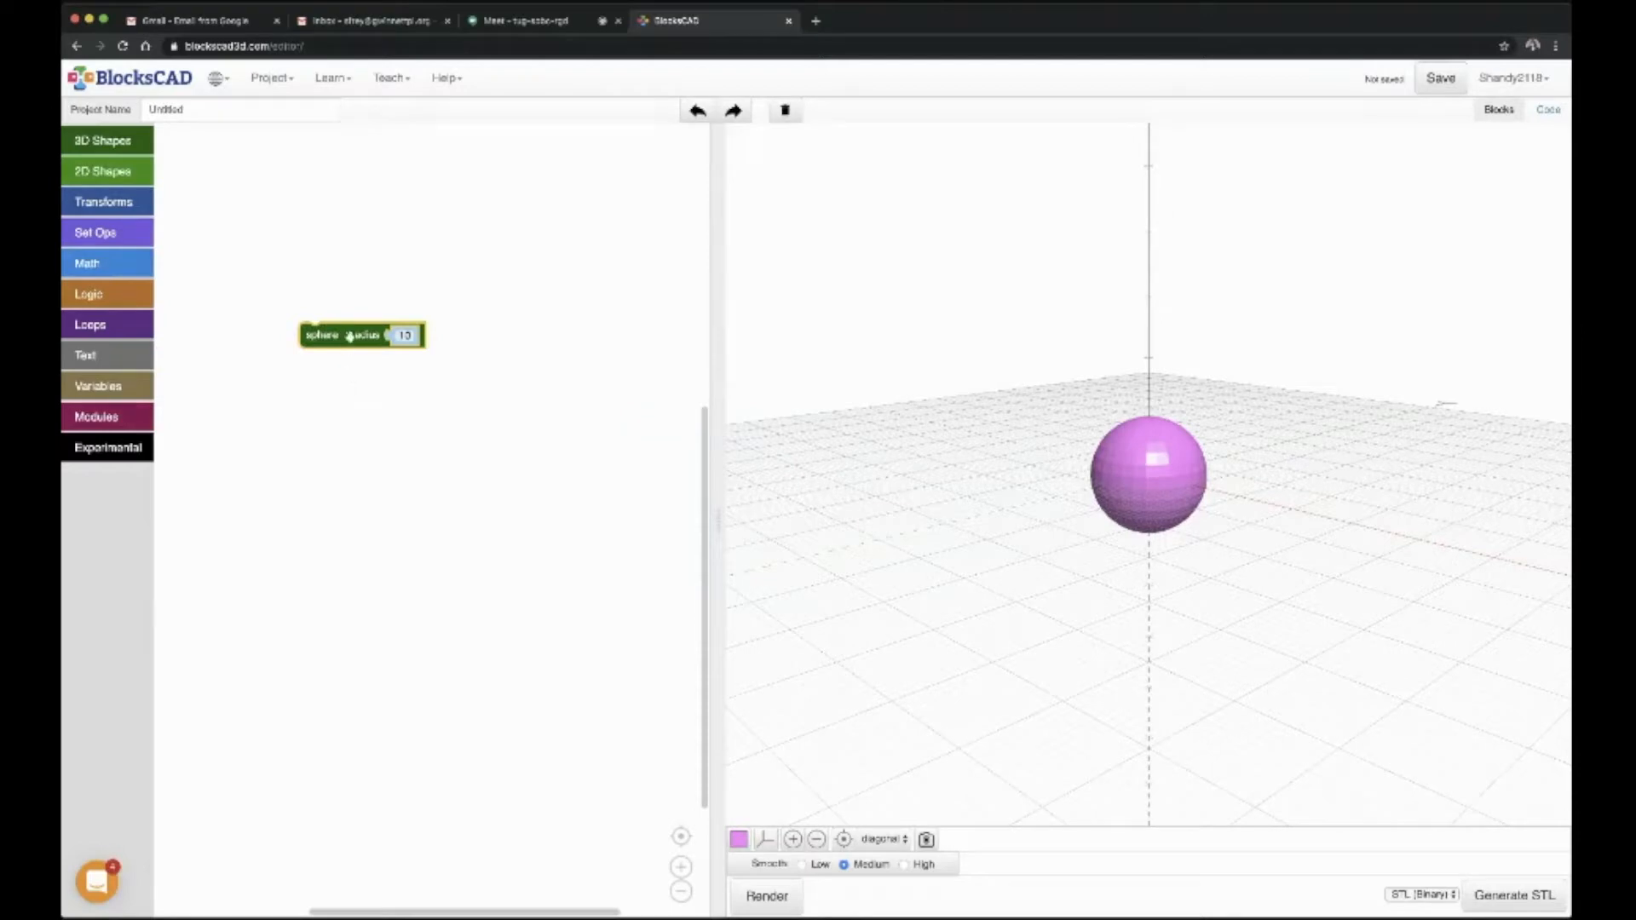
# Delete the sphere block, undo the deletion, delete the block again and render the empty workspace
pyautogui.moveTo(349, 337); pyautogui.dragTo(112, 175)
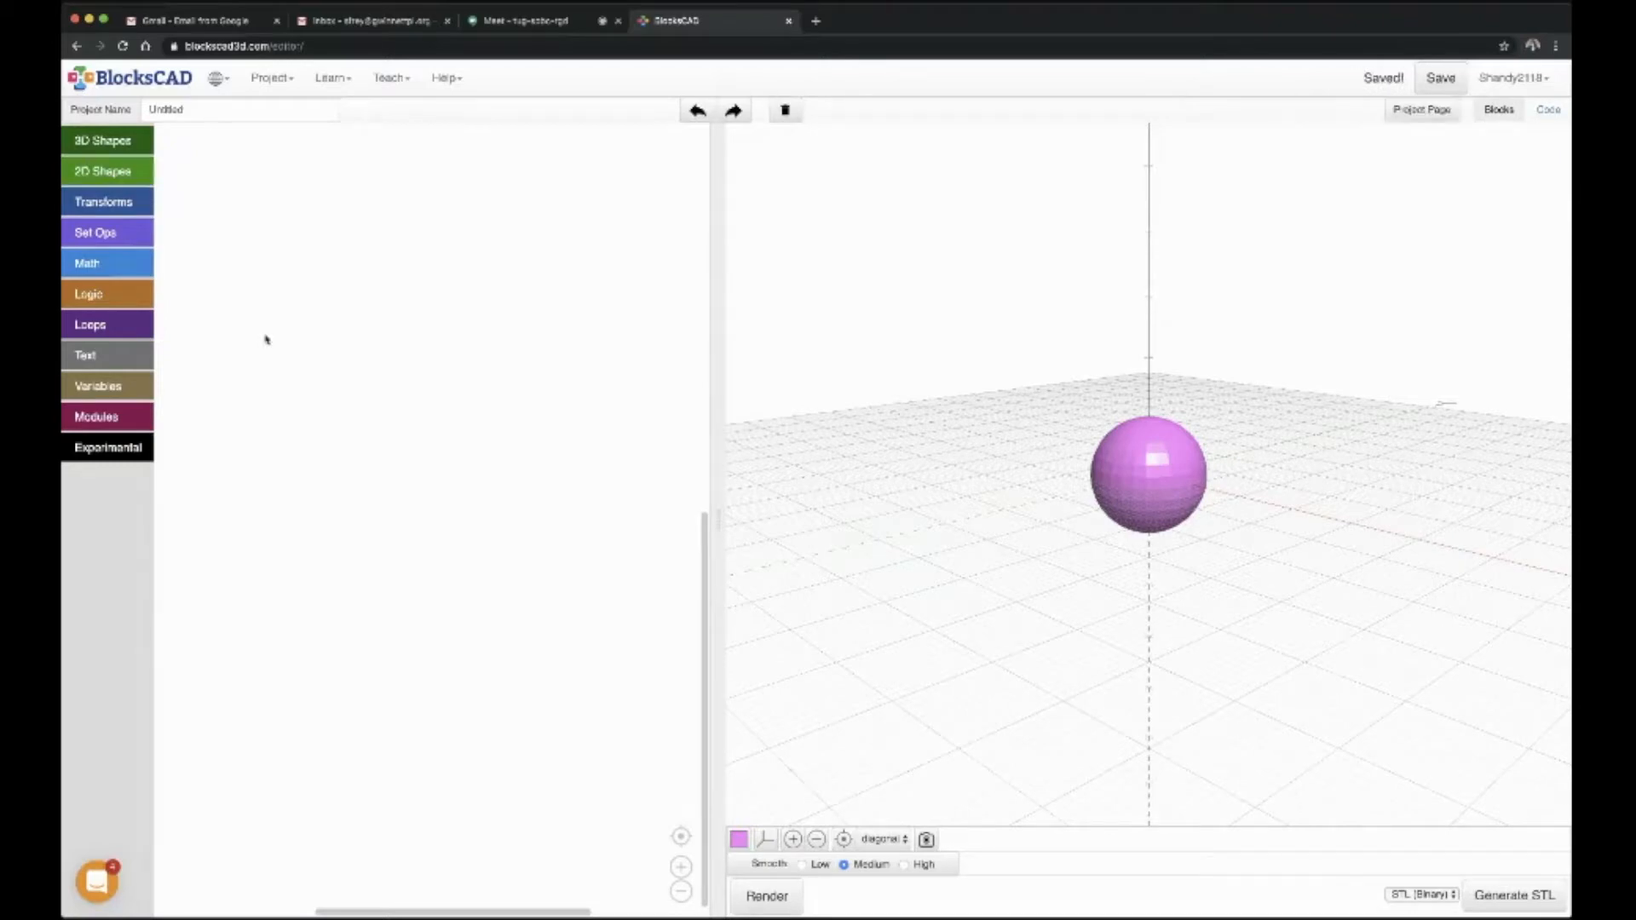
pyautogui.press('super+z')
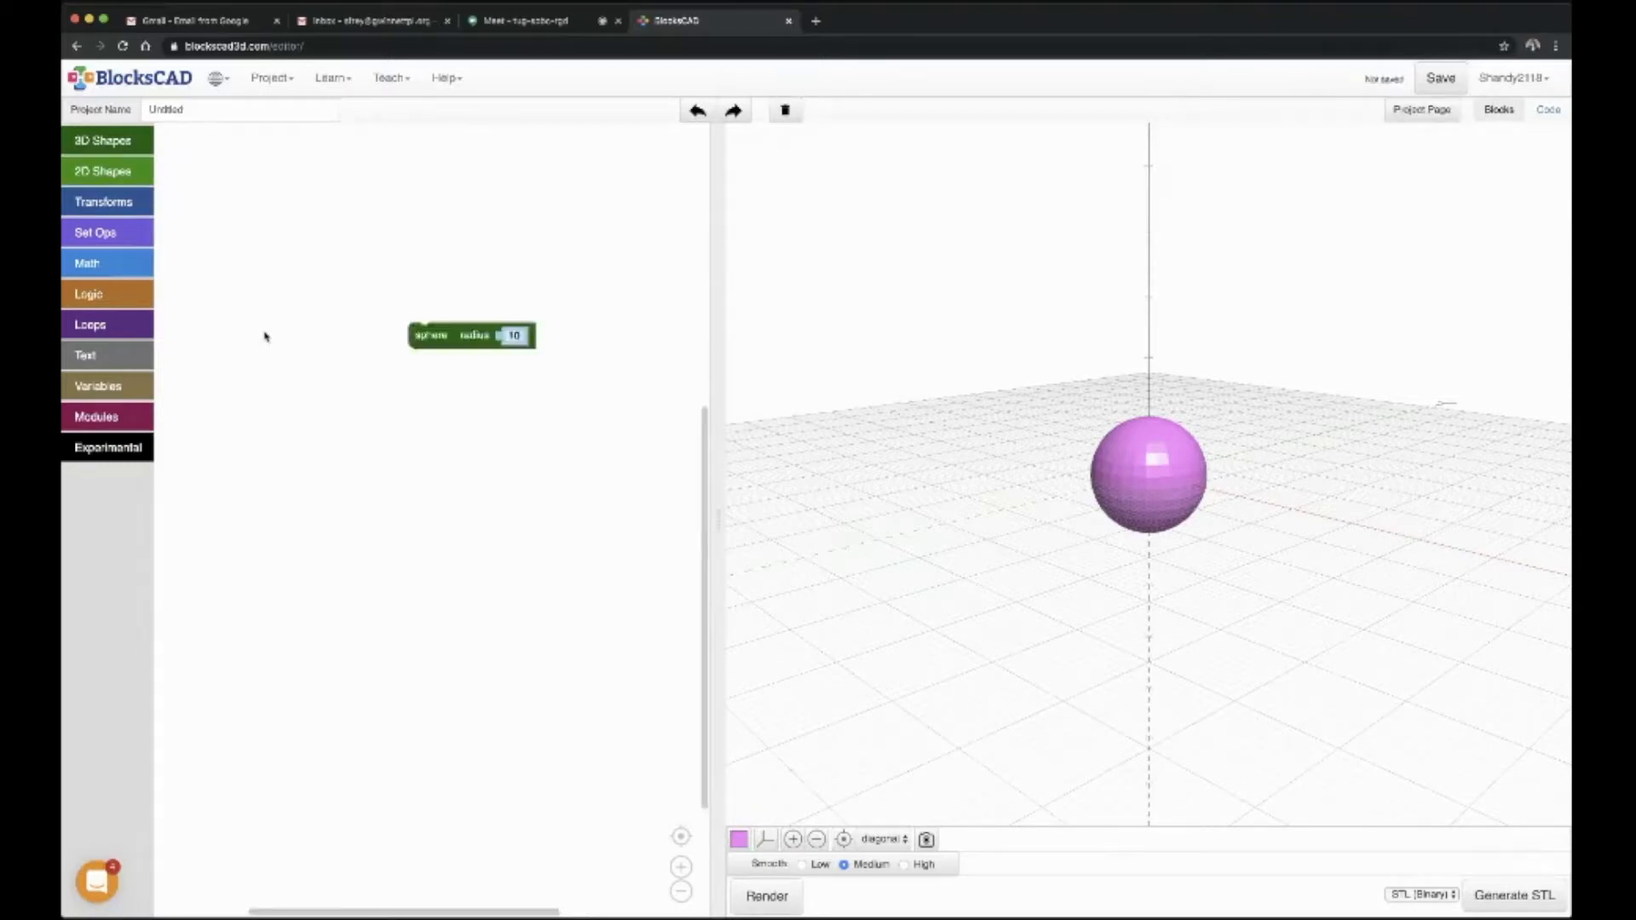
pyautogui.rightClick(441, 337)
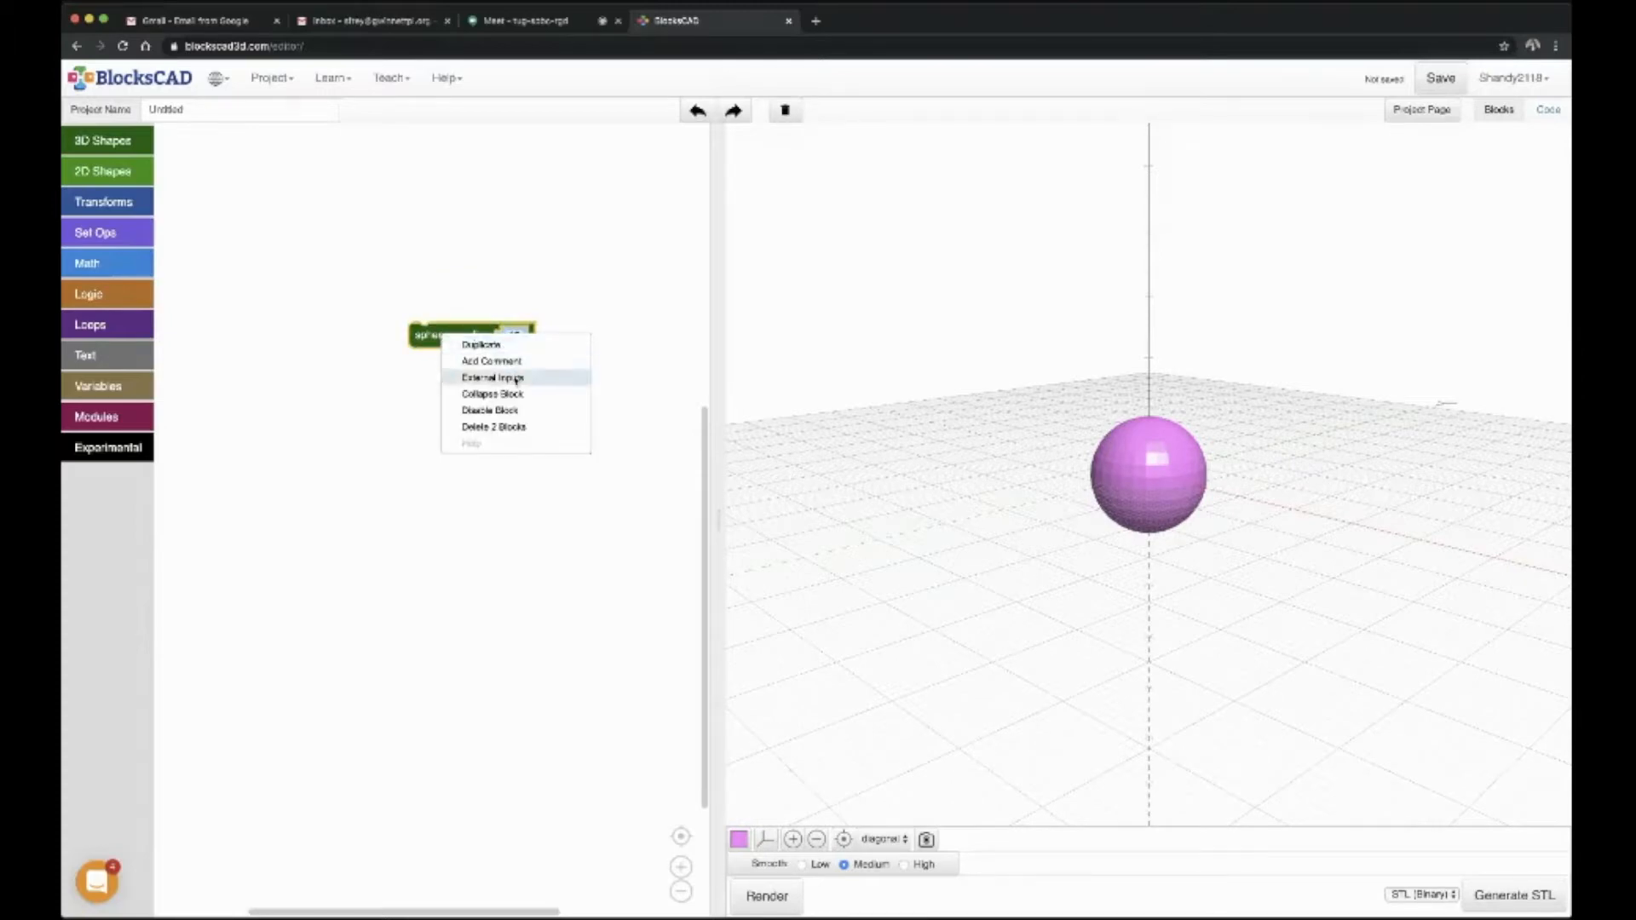
pyautogui.click(534, 428)
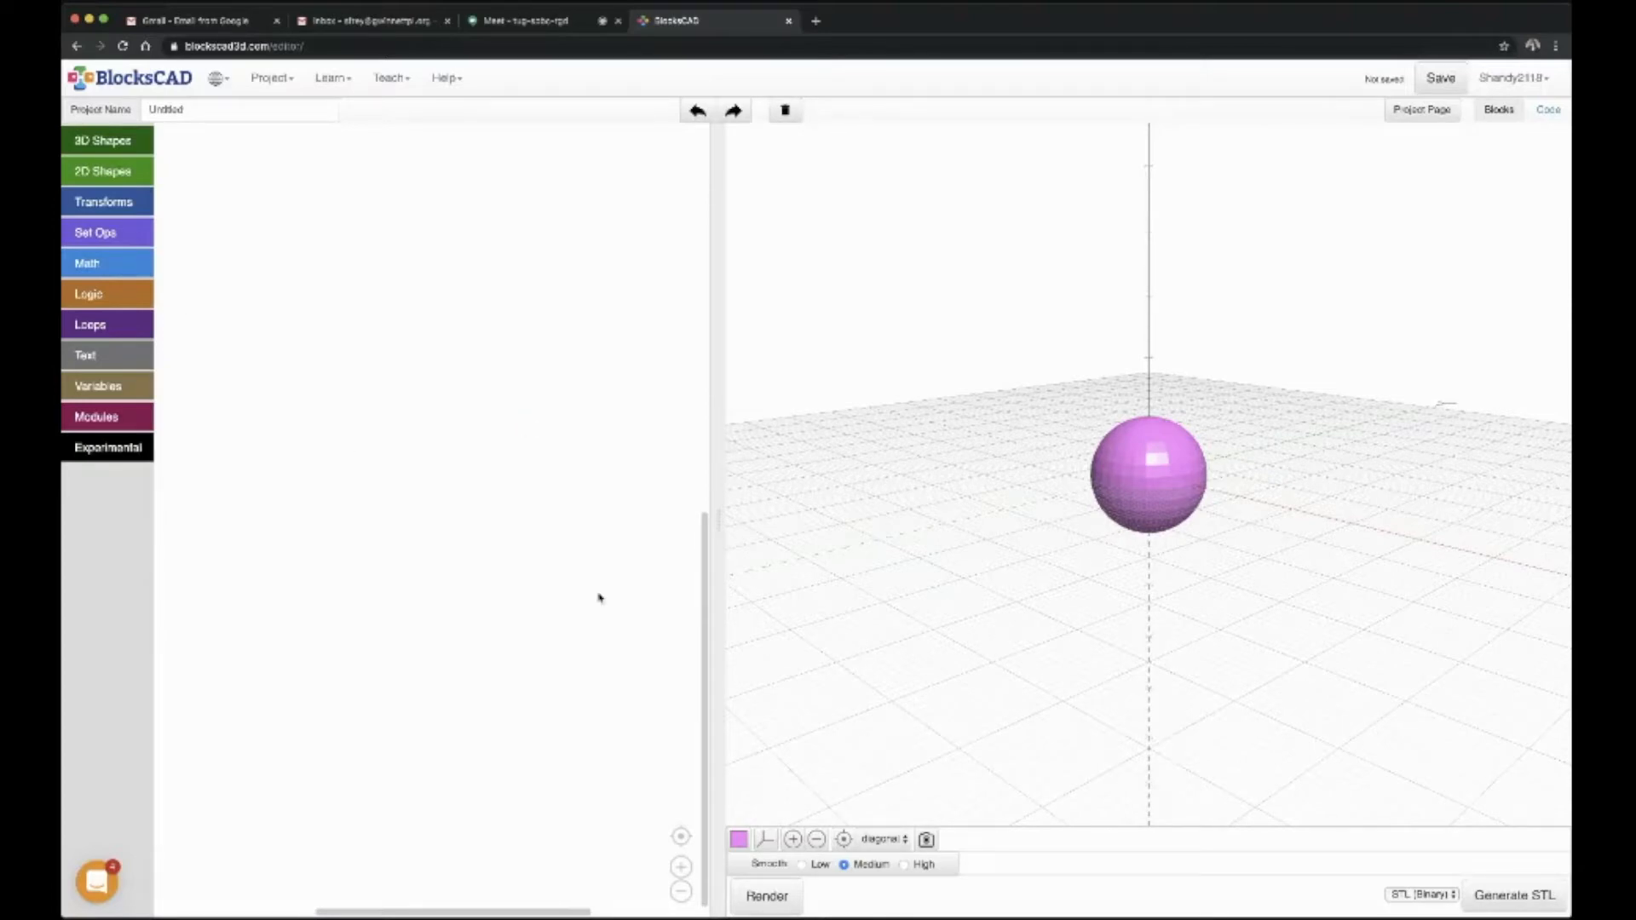
pyautogui.click(767, 896)
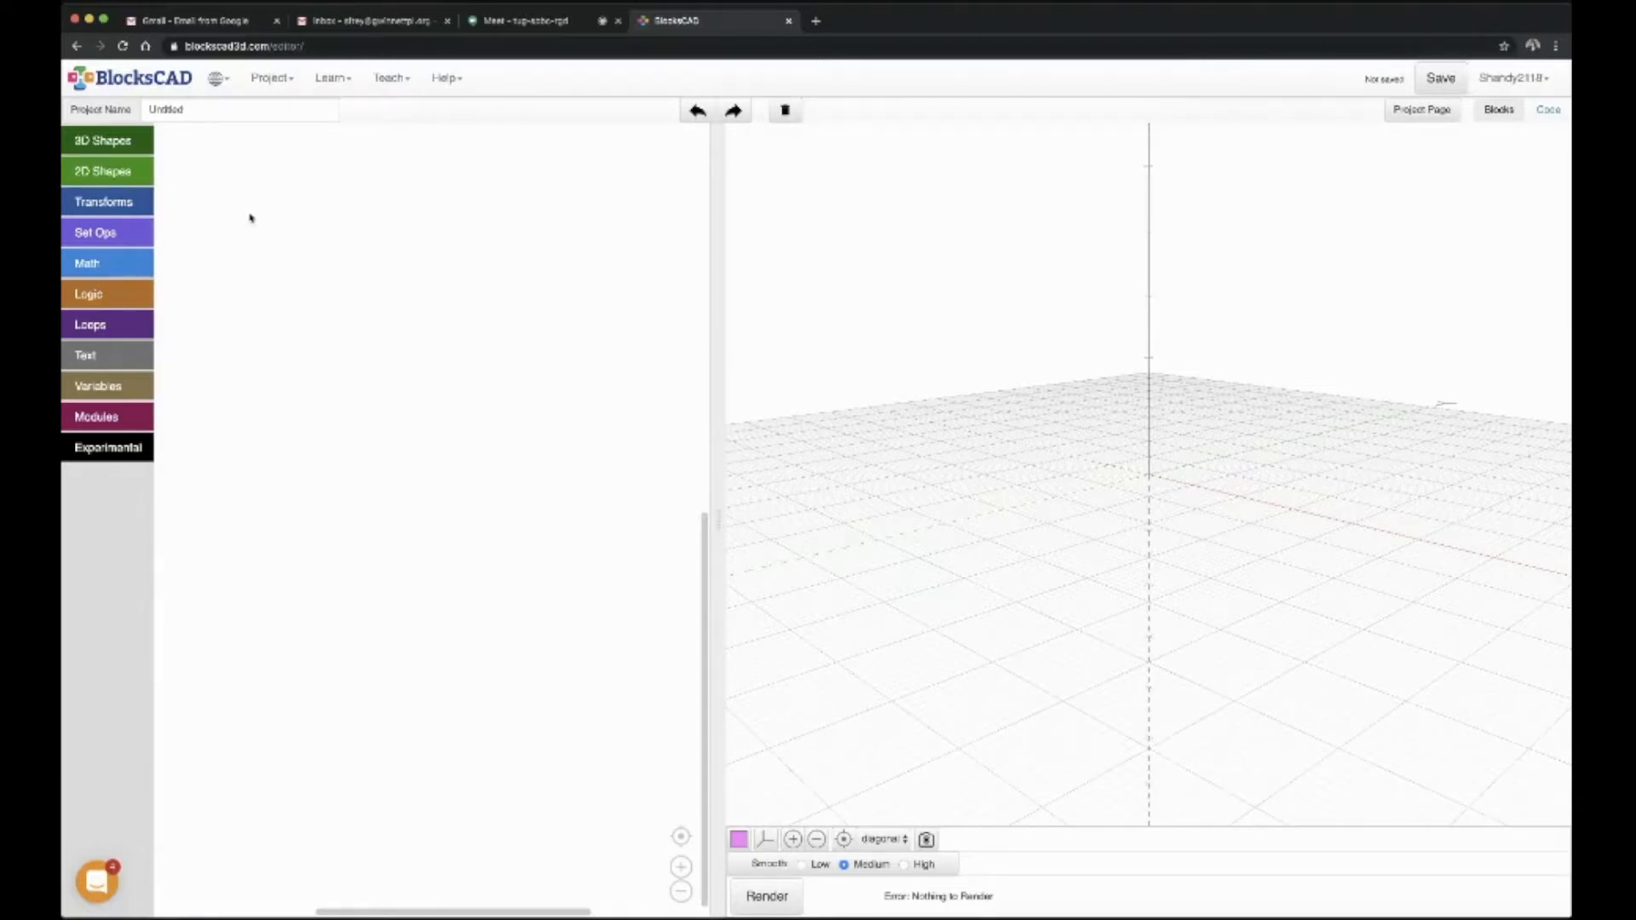
# Add a cylinder block with both radii and height at 10 to the workspace and render it
pyautogui.click(110, 138)
pyautogui.click(176, 146)
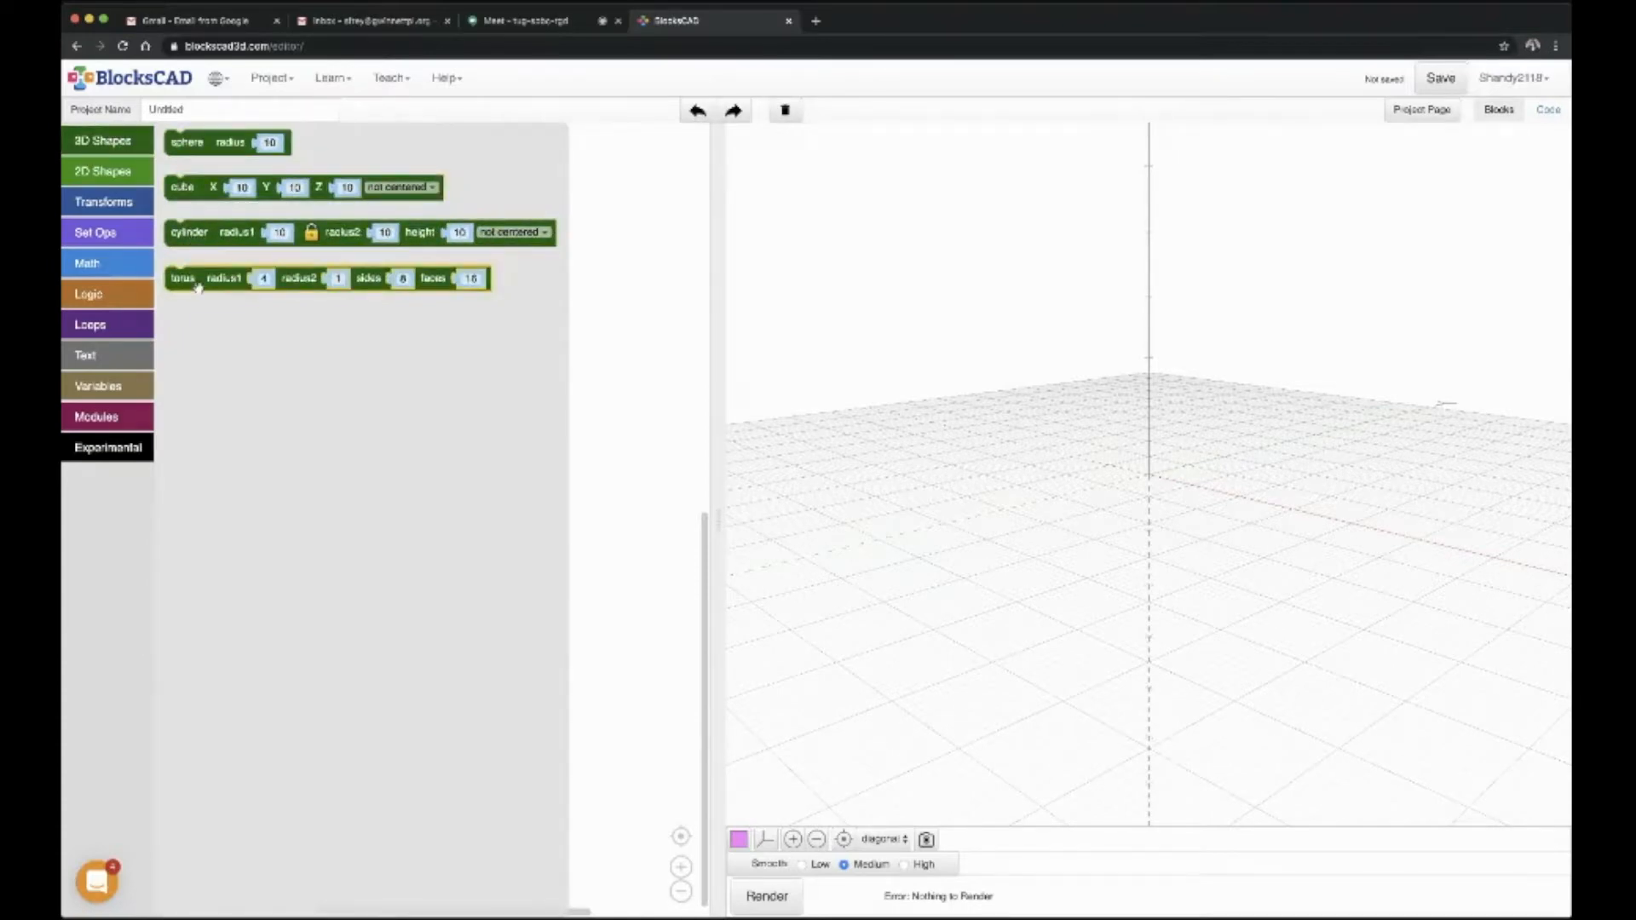
pyautogui.moveTo(198, 287)
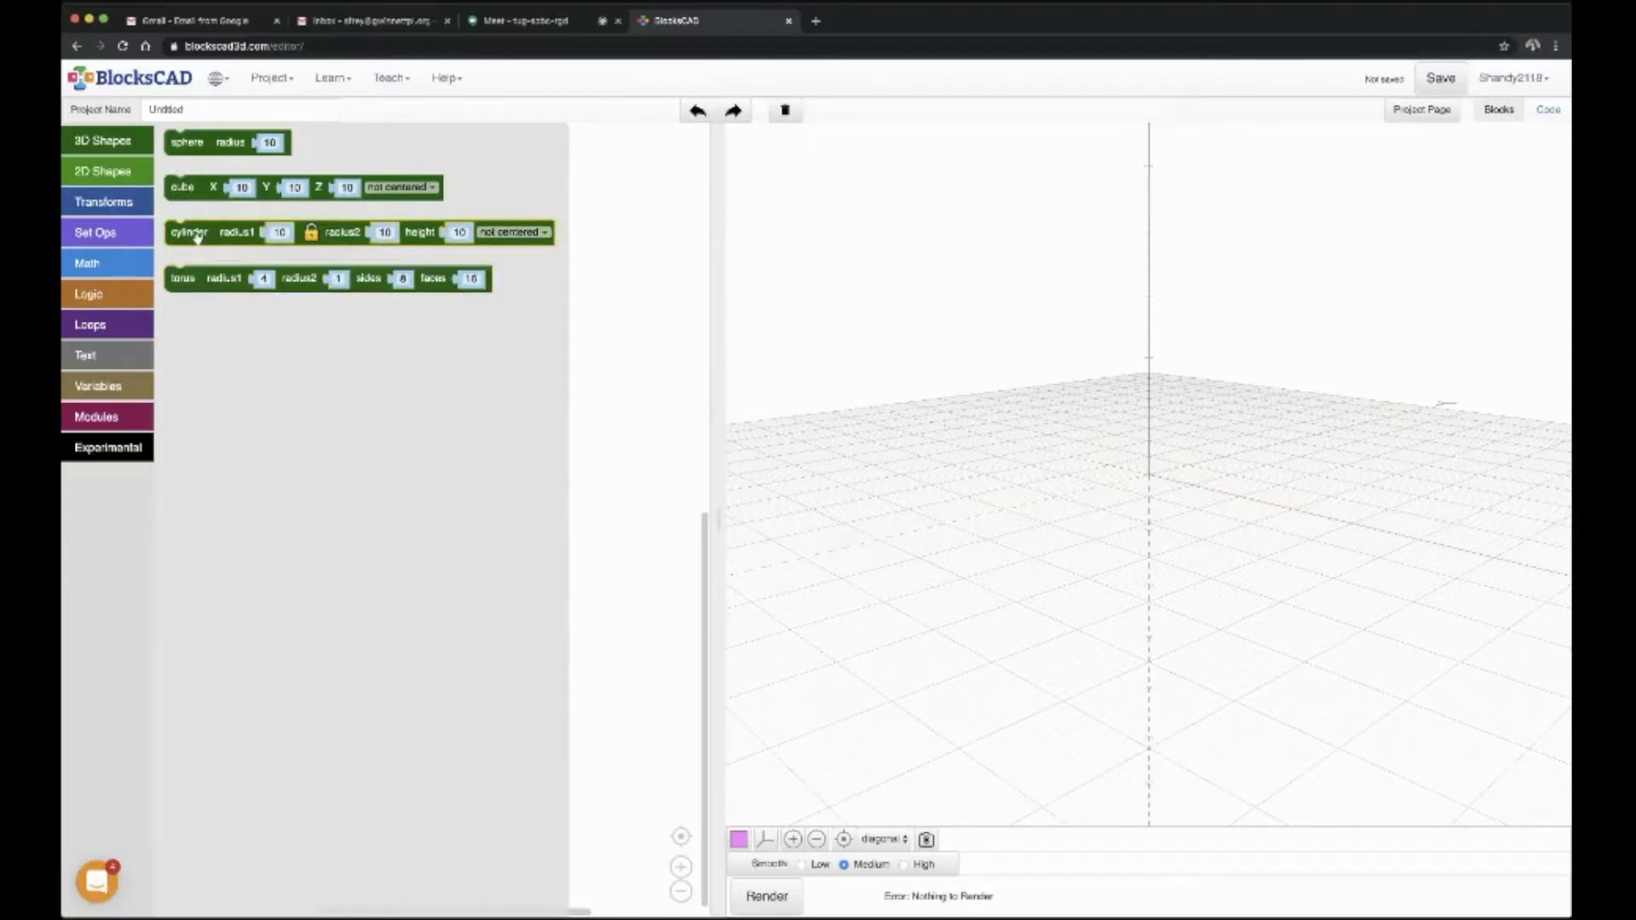
pyautogui.moveTo(196, 236)
pyautogui.moveTo(337, 235); pyautogui.dragTo(386, 380)
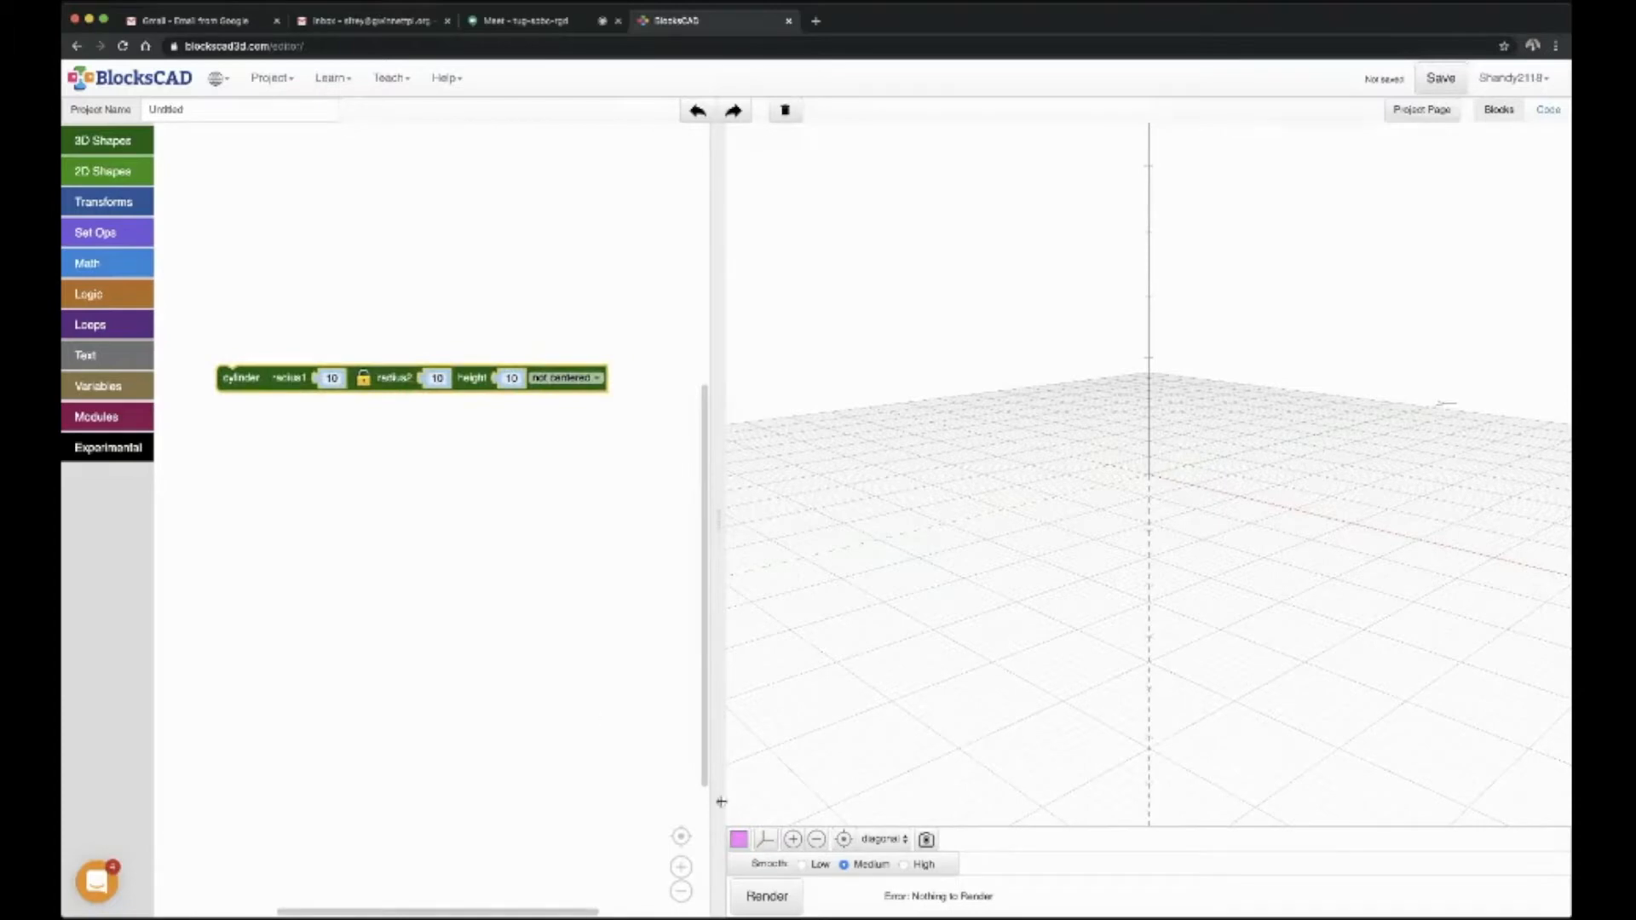
pyautogui.click(755, 898)
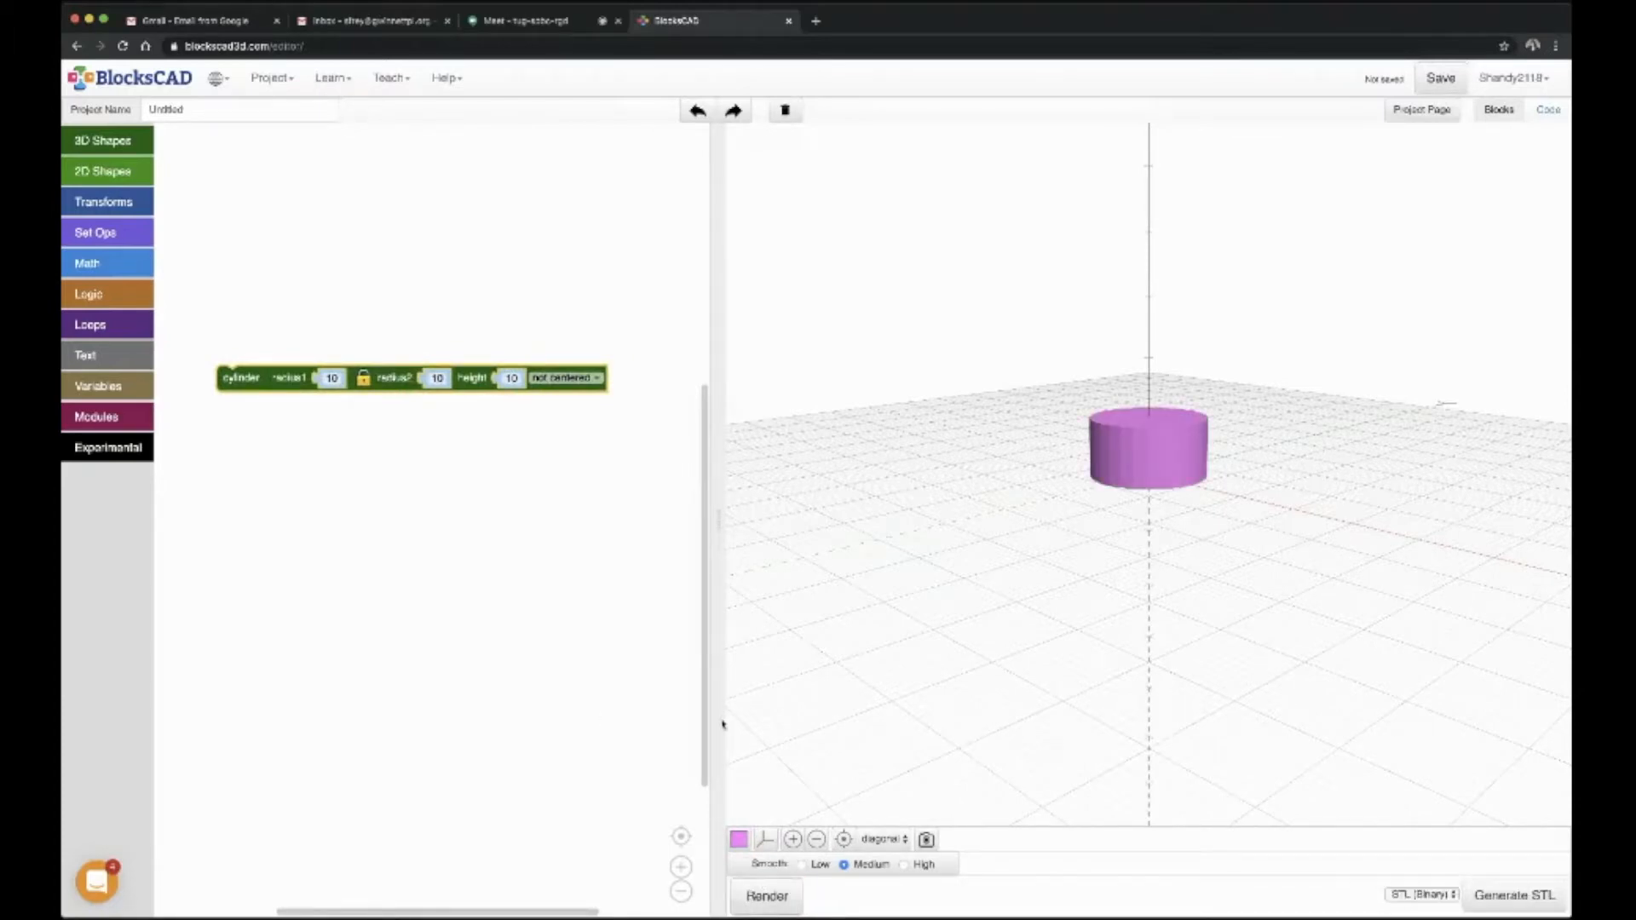
# Set the cylinder's height to 15 and its linked radii to 9, rendering after each change
pyautogui.moveTo(515, 378); pyautogui.dragTo(492, 381)
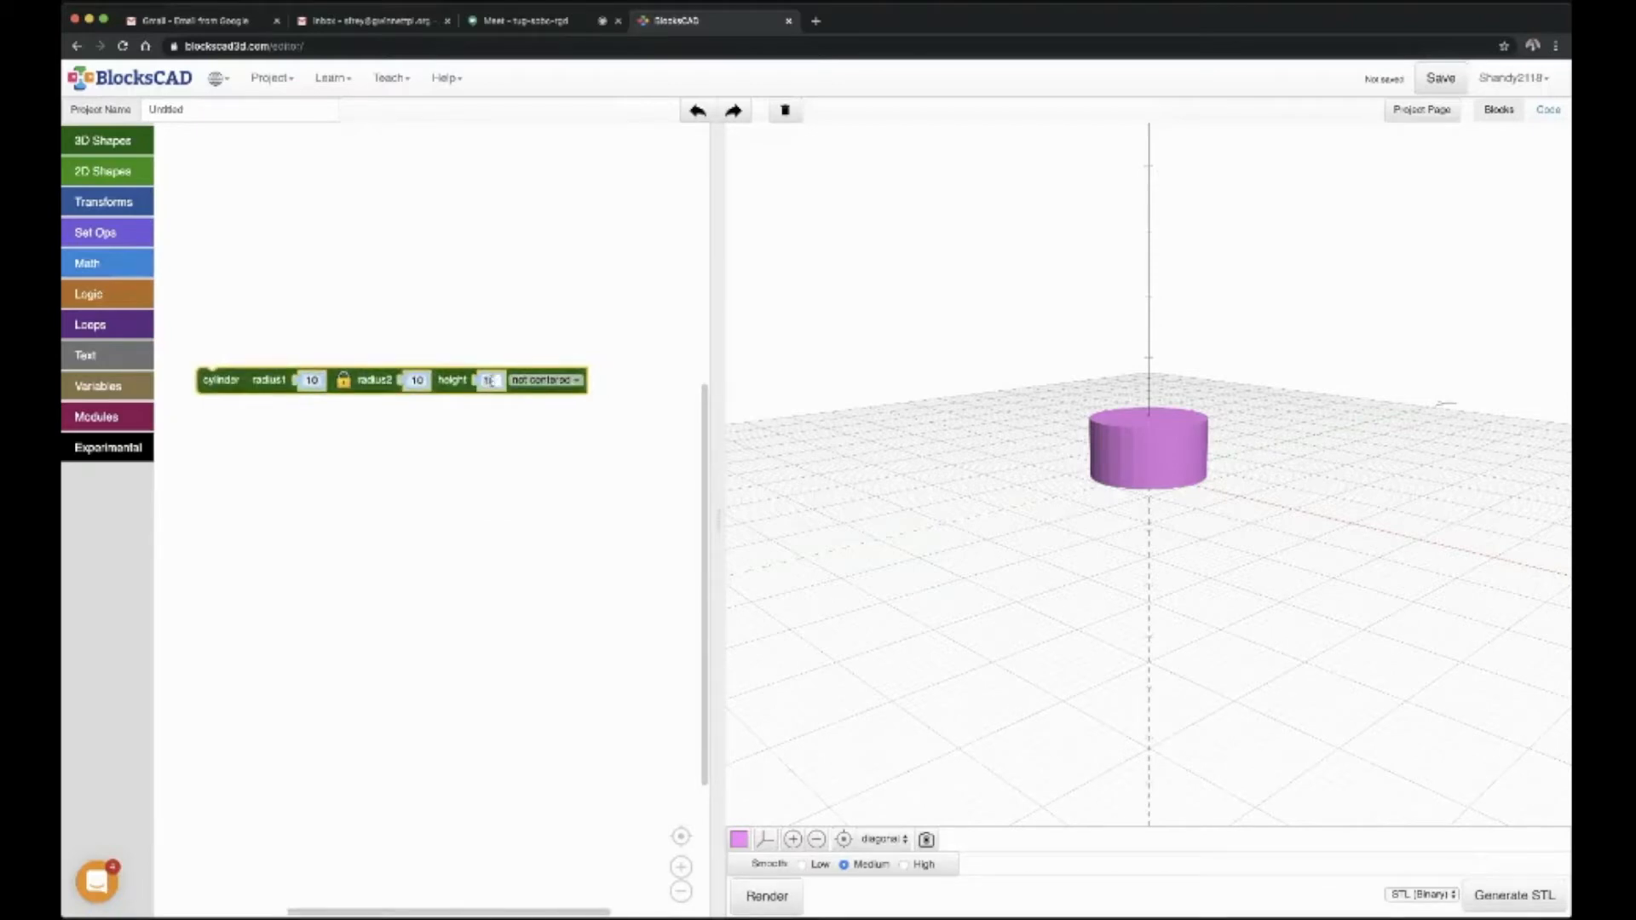
pyautogui.click(771, 900)
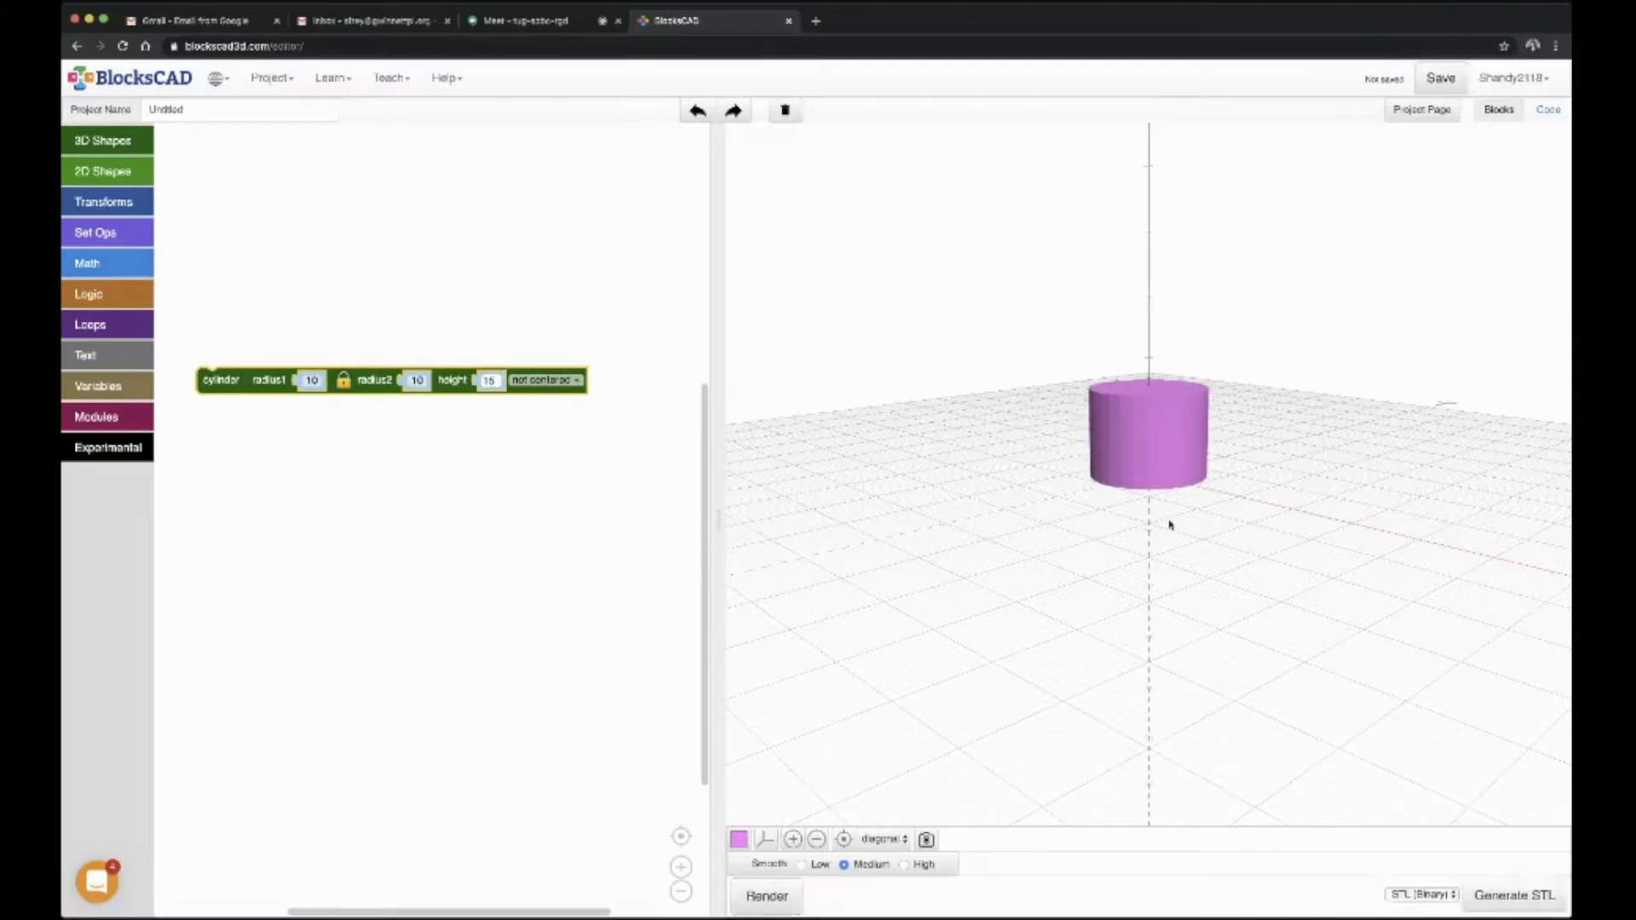
pyautogui.moveTo(366, 378); pyautogui.dragTo(387, 371)
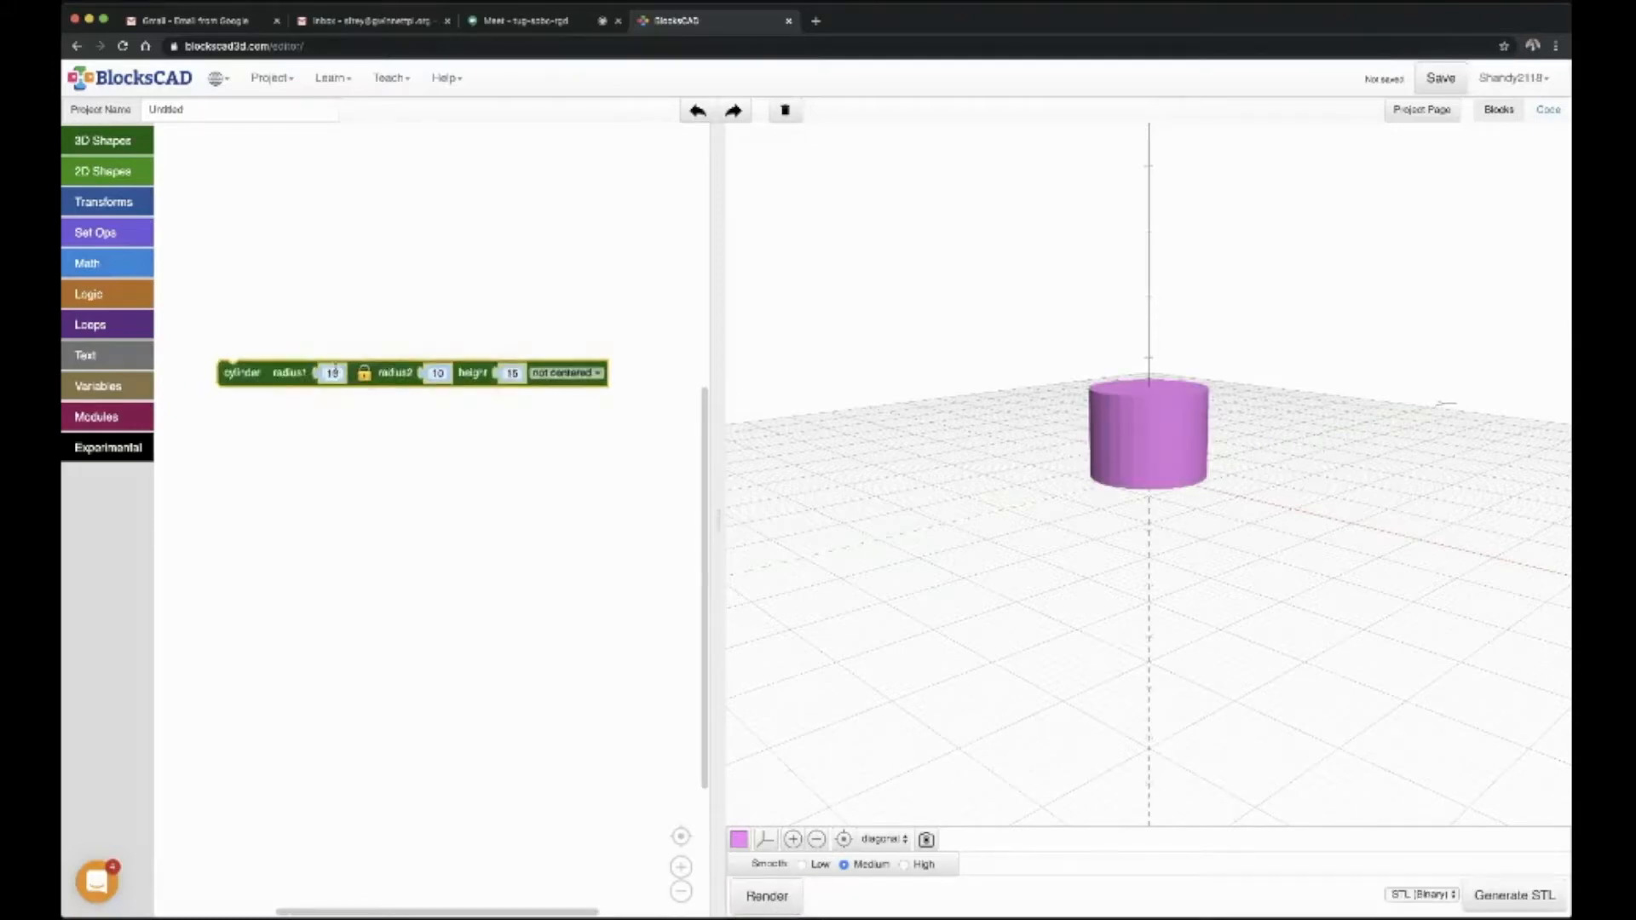
pyautogui.click(336, 375)
pyautogui.write('9')
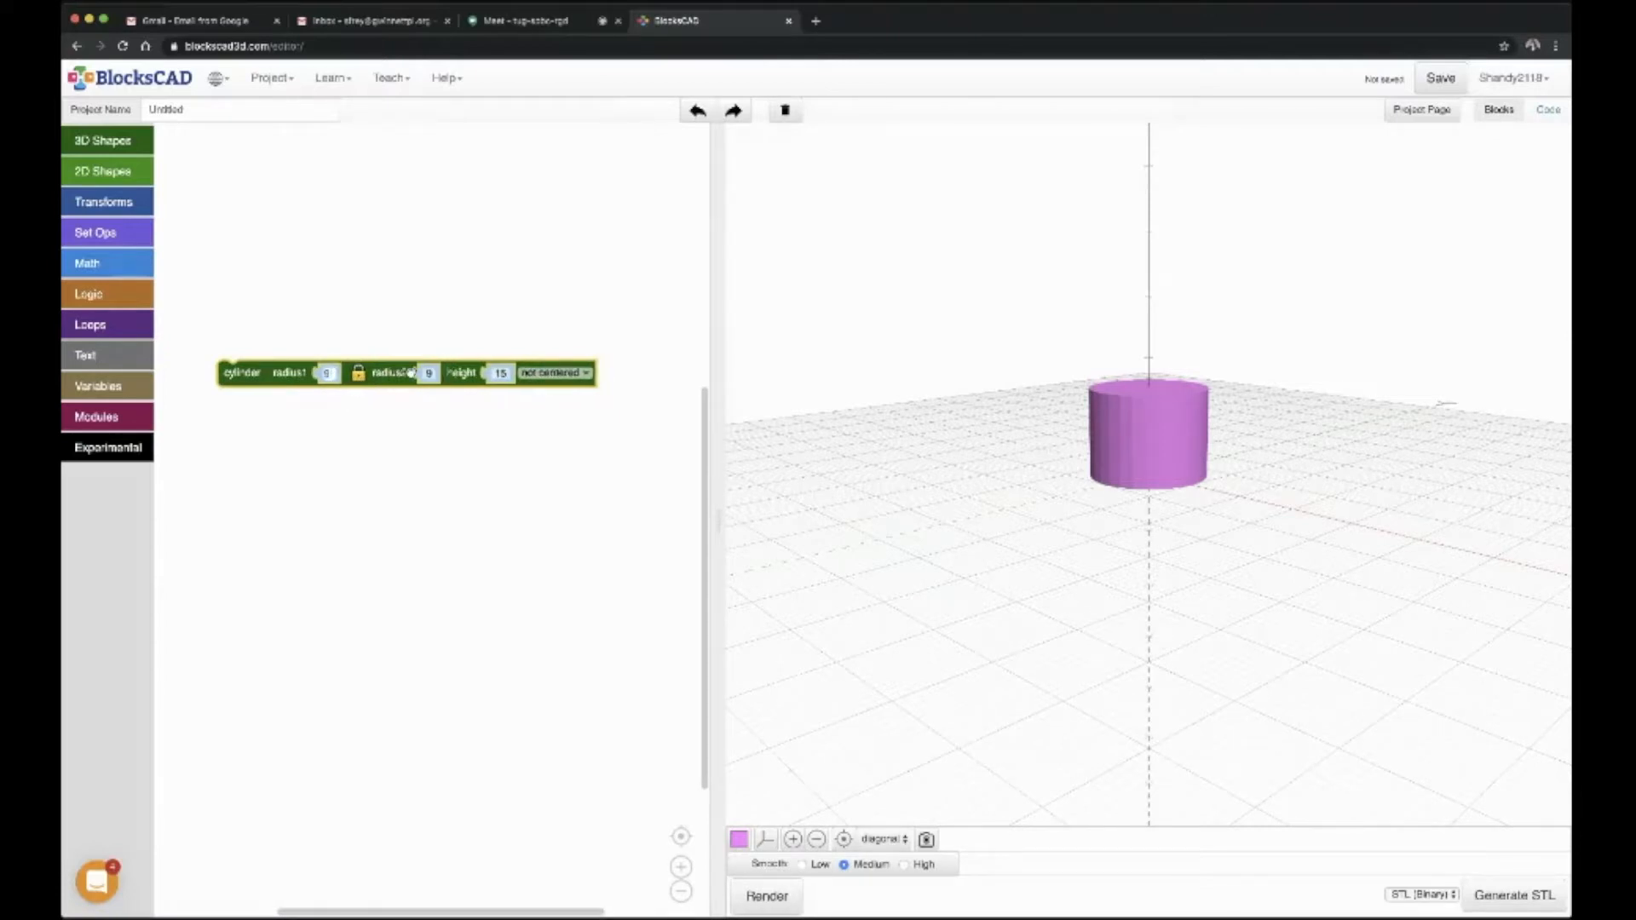
pyautogui.click(779, 907)
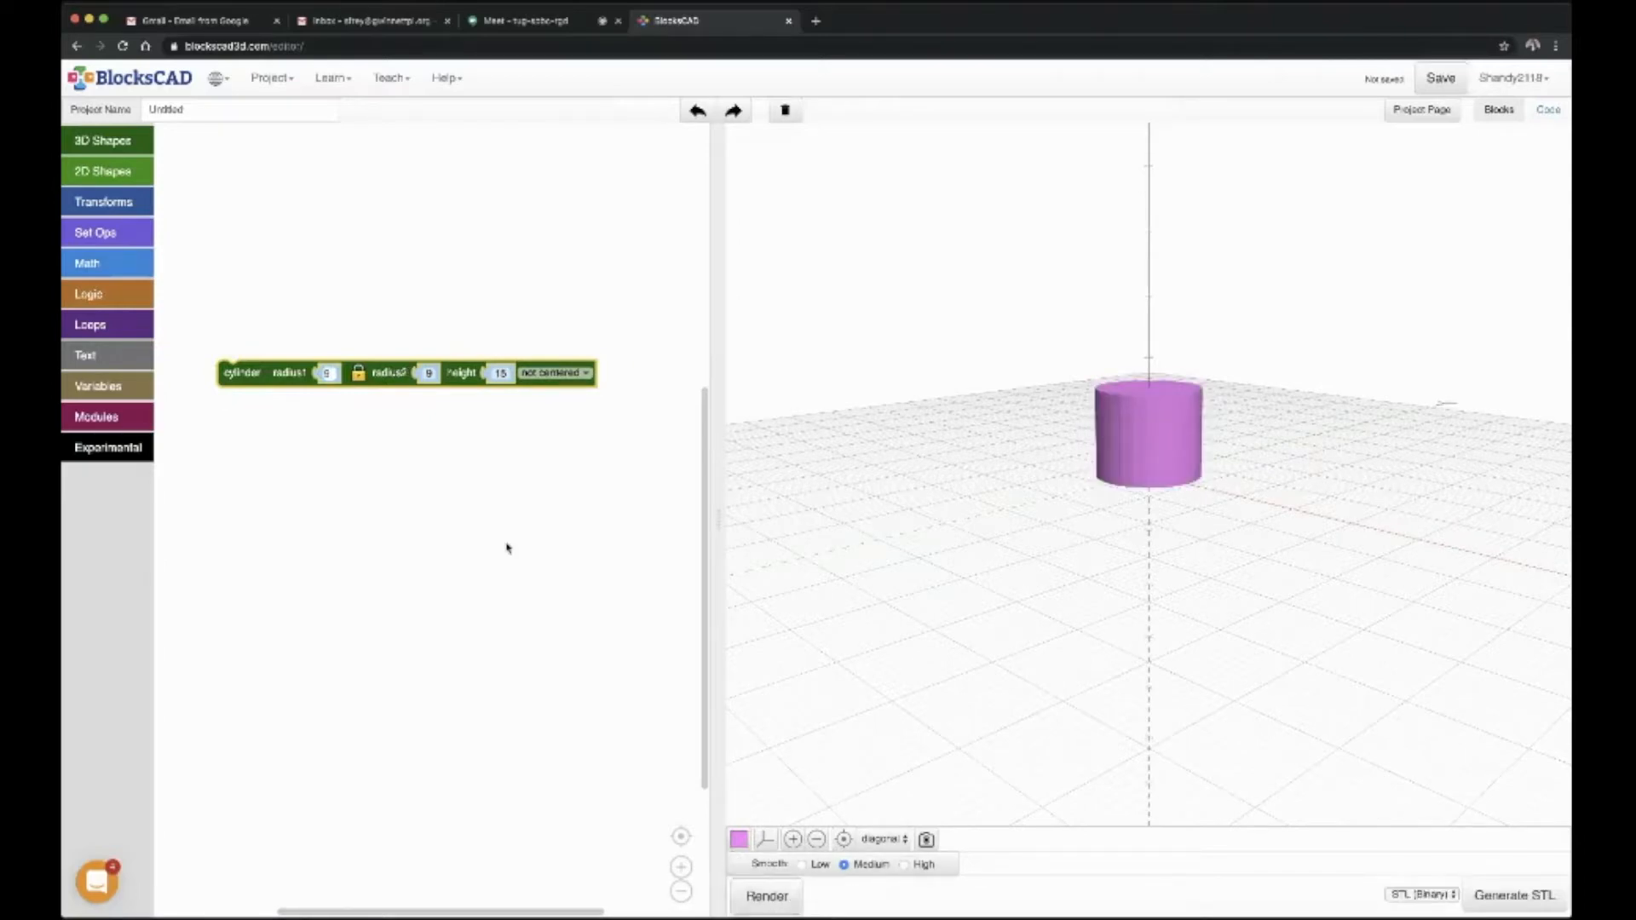
# Unlock the cylinder's two radii, set radius2 to 0 and render the upright cone
pyautogui.click(359, 373)
pyautogui.click(431, 373)
pyautogui.moveTo(433, 374); pyautogui.dragTo(416, 373)
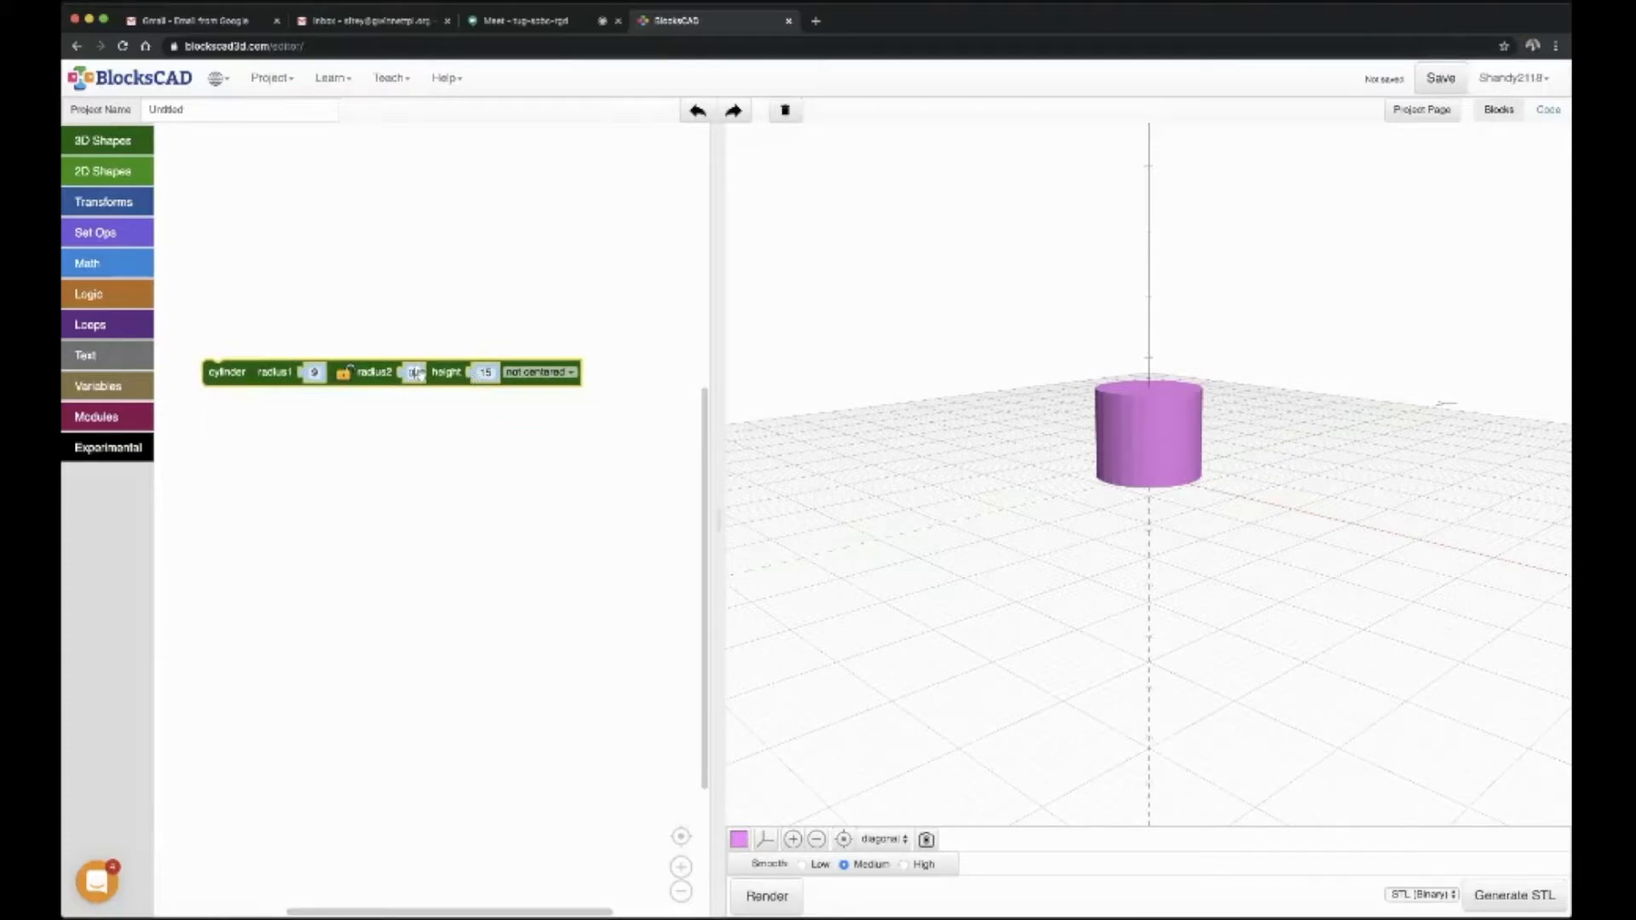
pyautogui.click(780, 898)
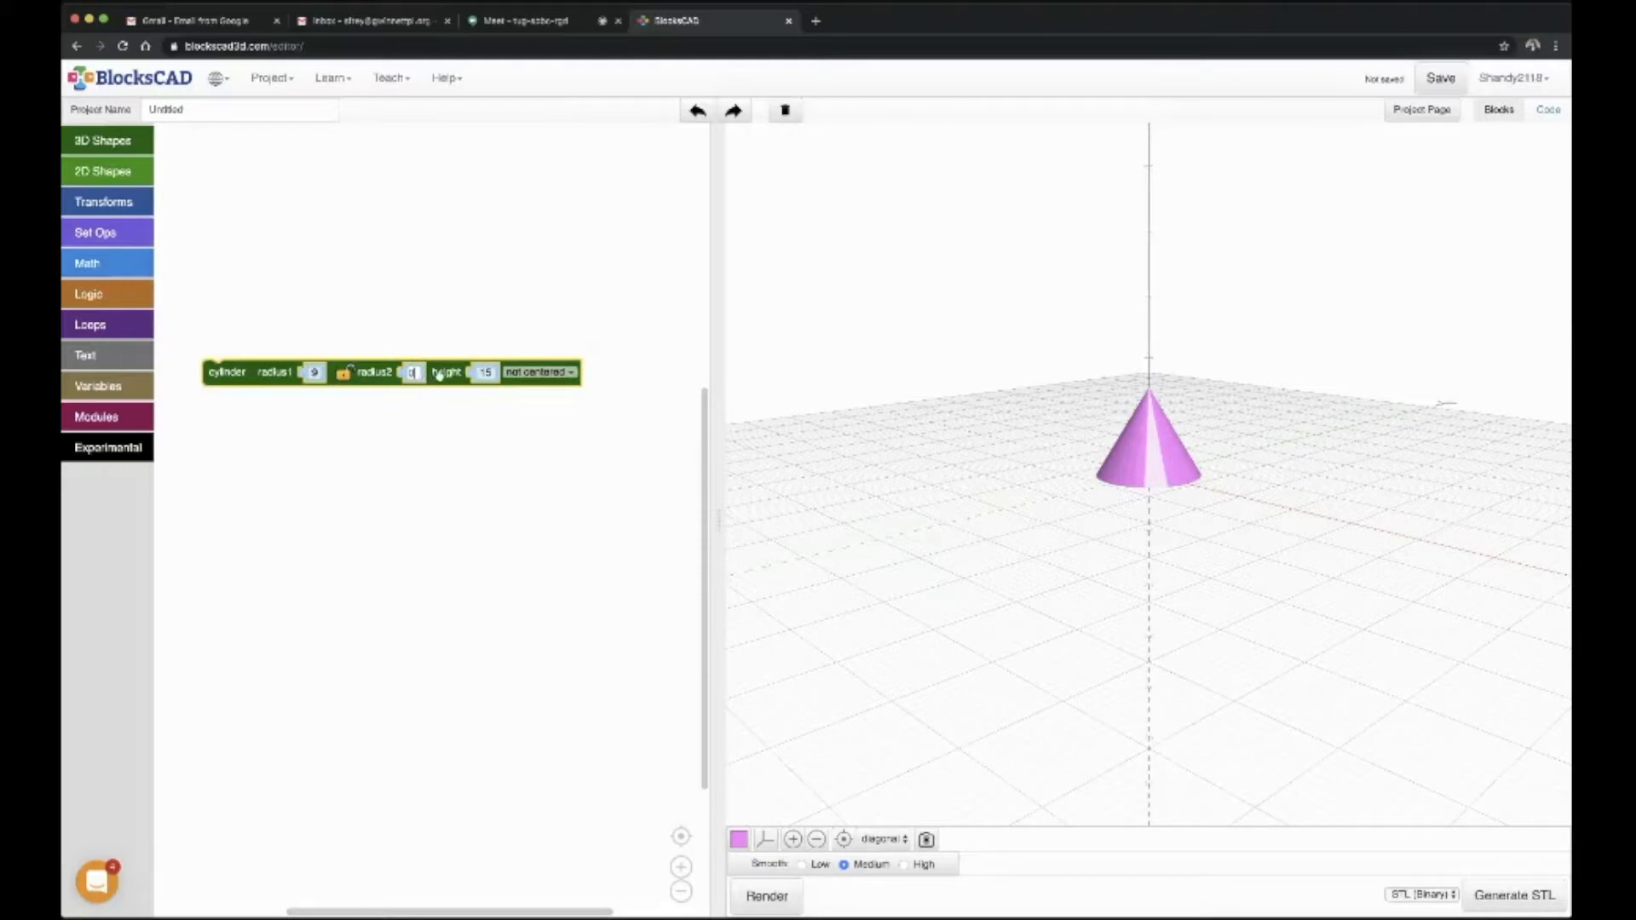
# Invert the cone by setting radius2 to 10 and radius1 to 0, and render it
pyautogui.write('0')
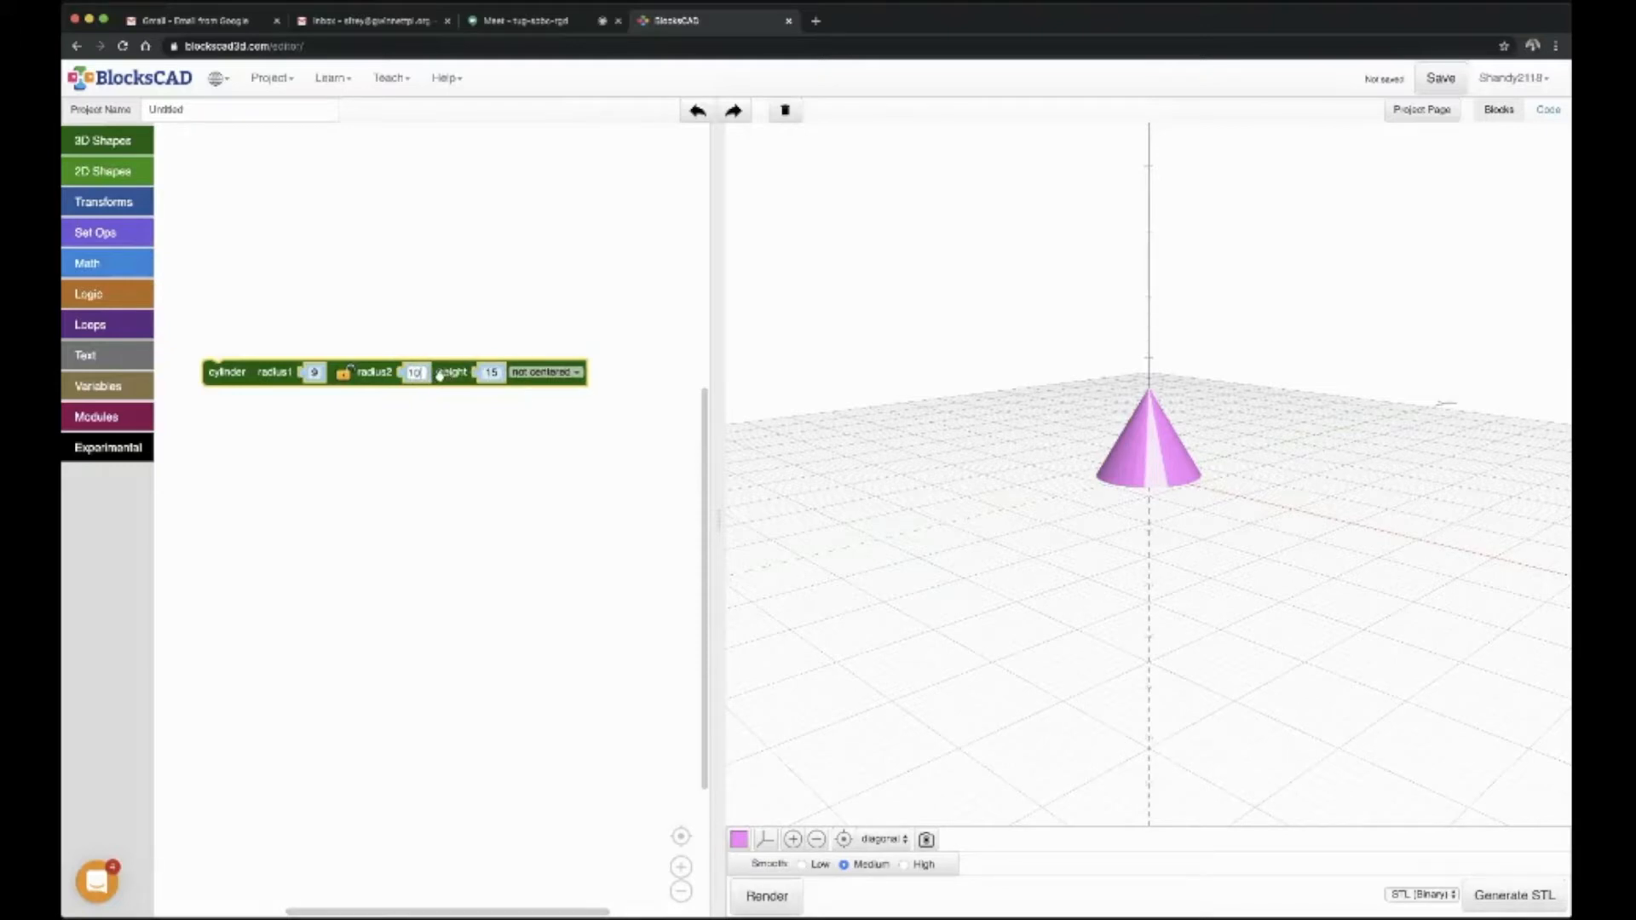
pyautogui.click(313, 373)
pyautogui.click(769, 898)
pyautogui.click(766, 897)
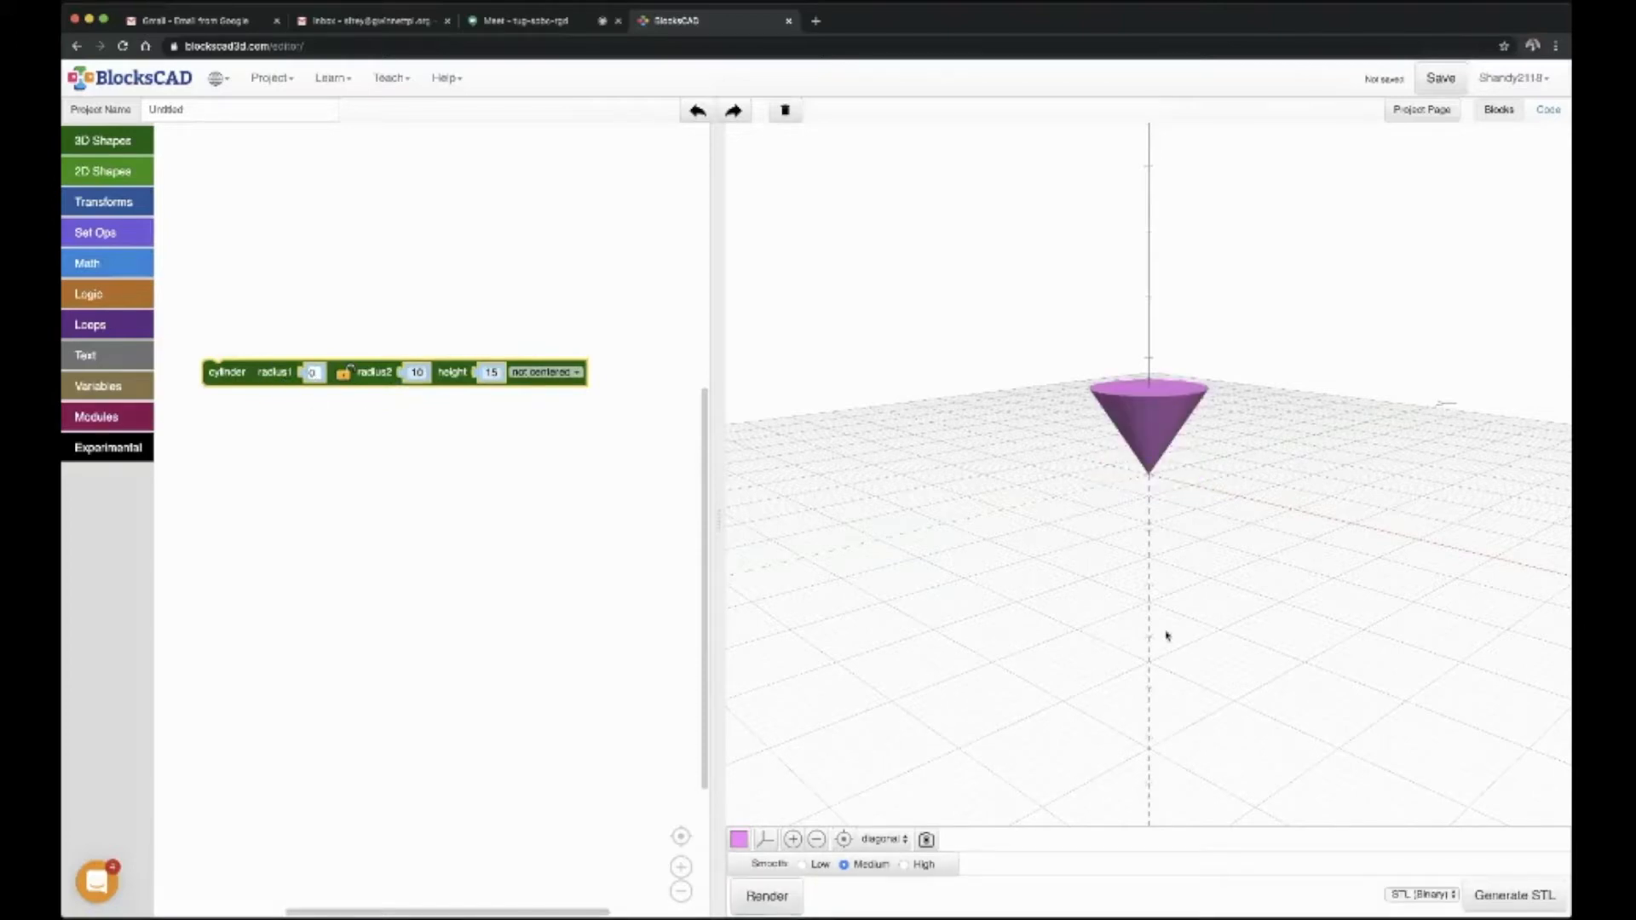
pyautogui.moveTo(1169, 518)
pyautogui.mouseDown()
pyautogui.moveTo(1172, 473)
pyautogui.moveTo(1174, 517)
pyautogui.mouseUp()
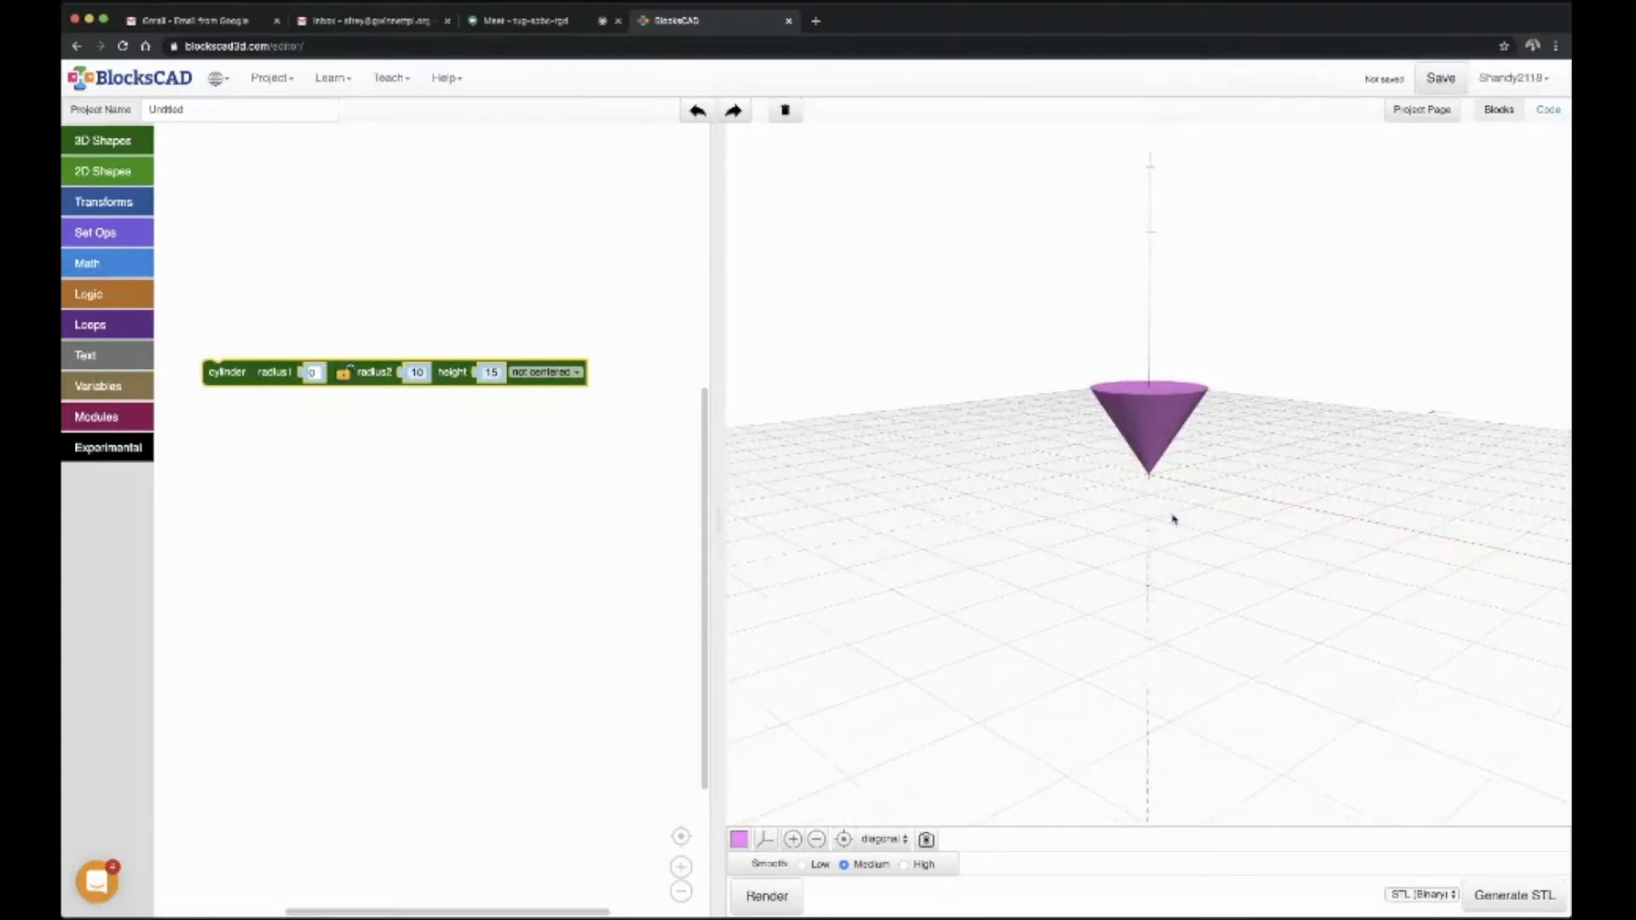
pyautogui.moveTo(237, 372); pyautogui.dragTo(254, 394)
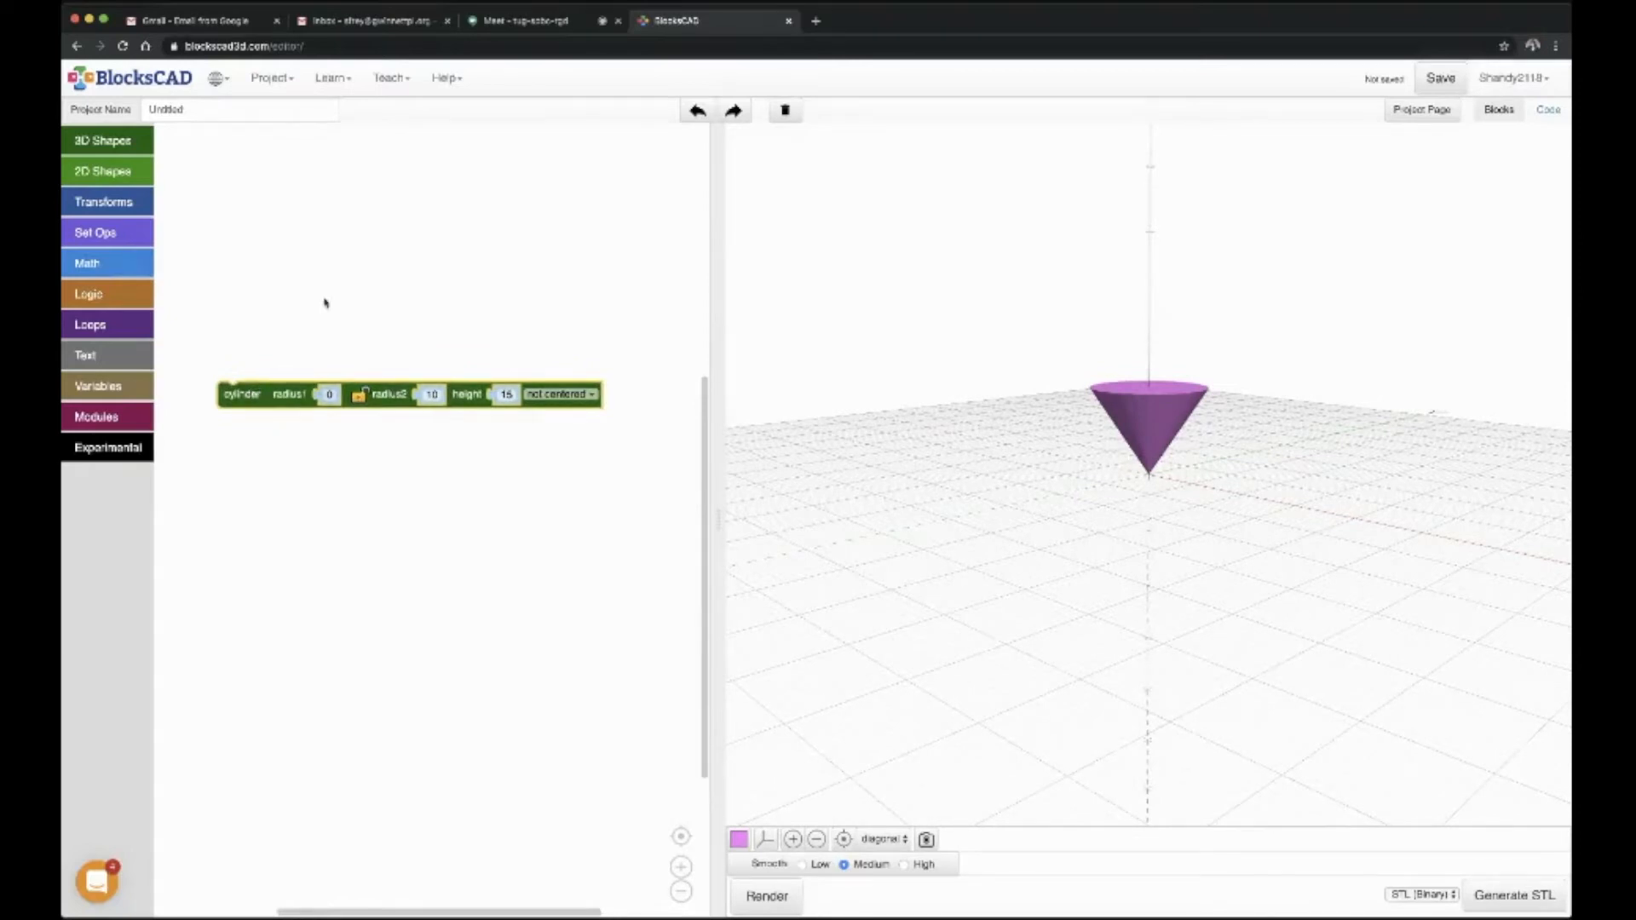
# Wrap the cylinder block in a color transform with its default yellow and render the cone
pyautogui.click(740, 843)
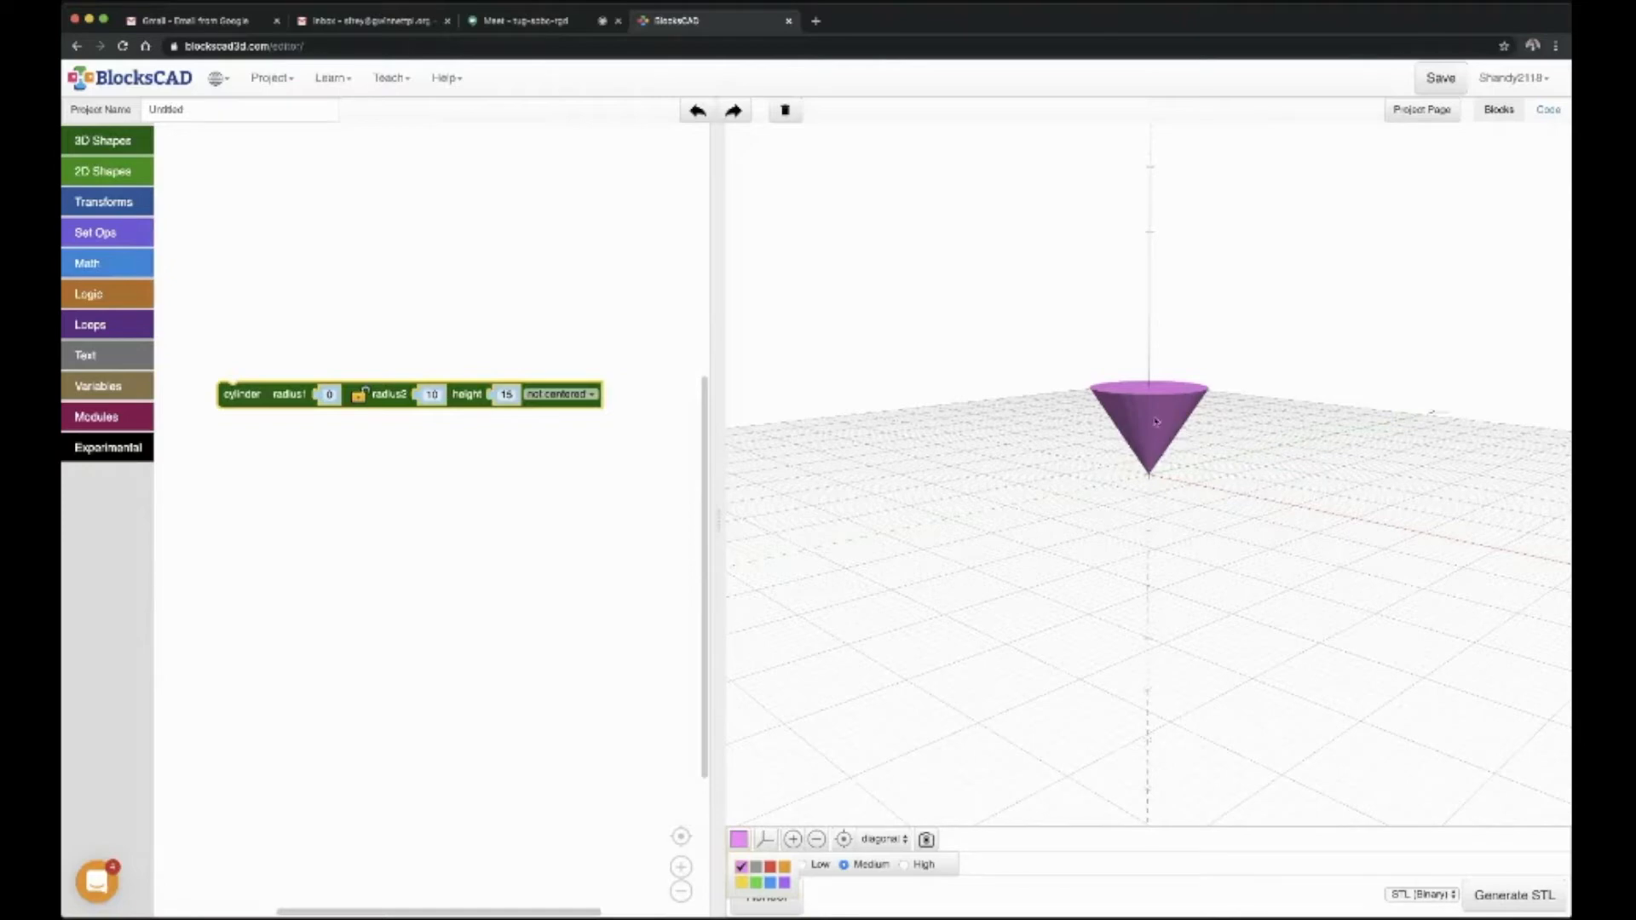
pyautogui.click(740, 844)
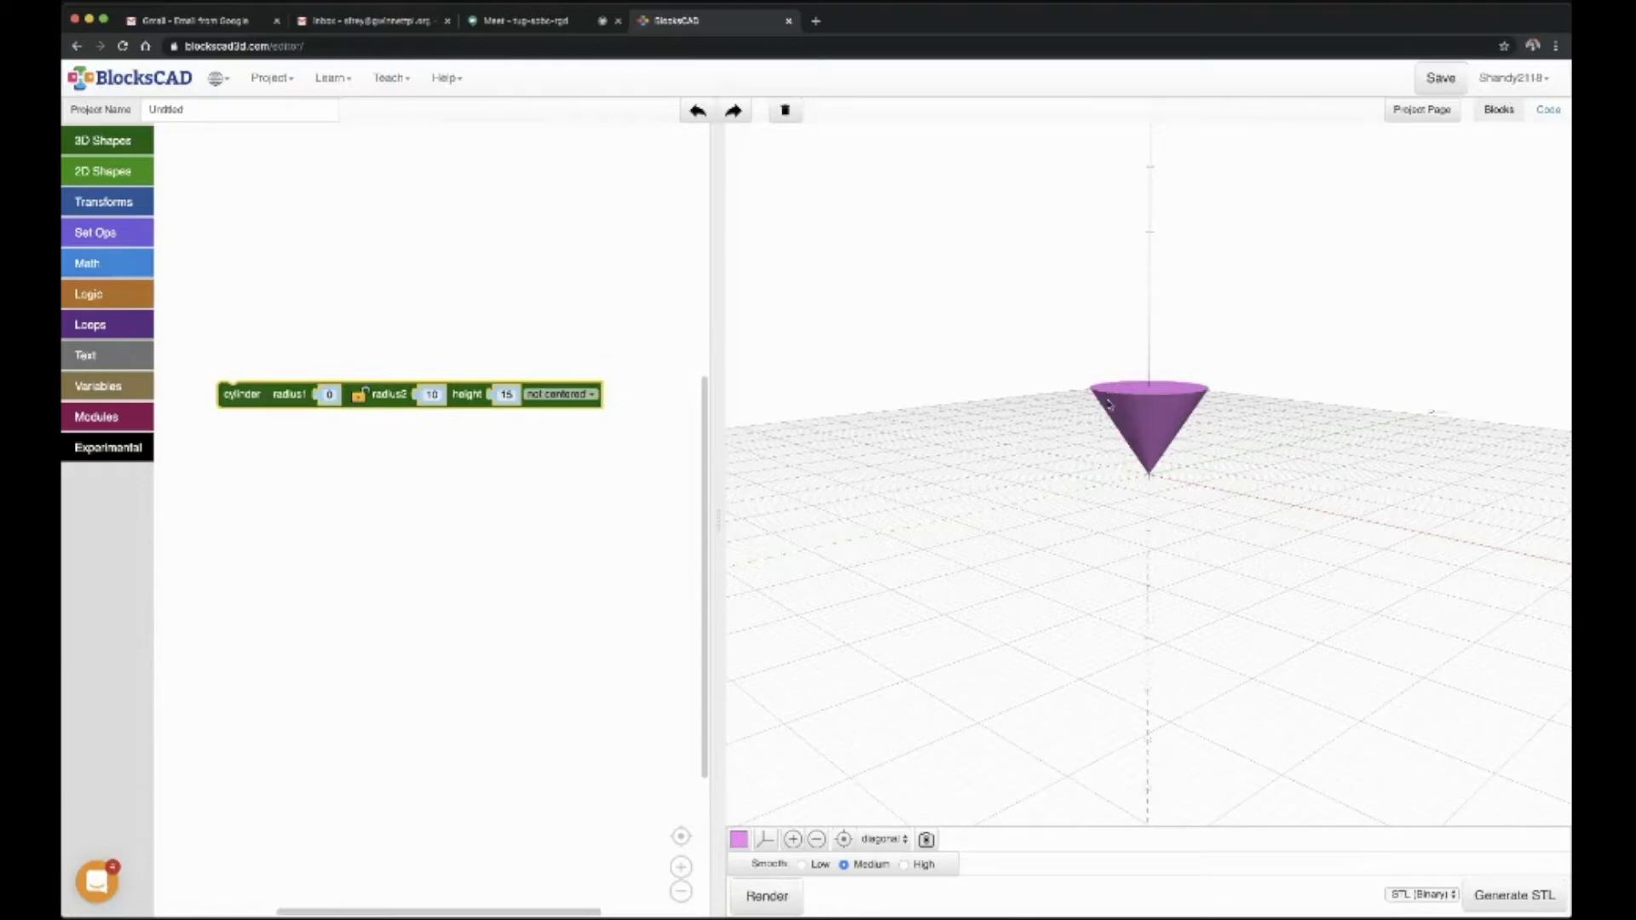
pyautogui.click(107, 203)
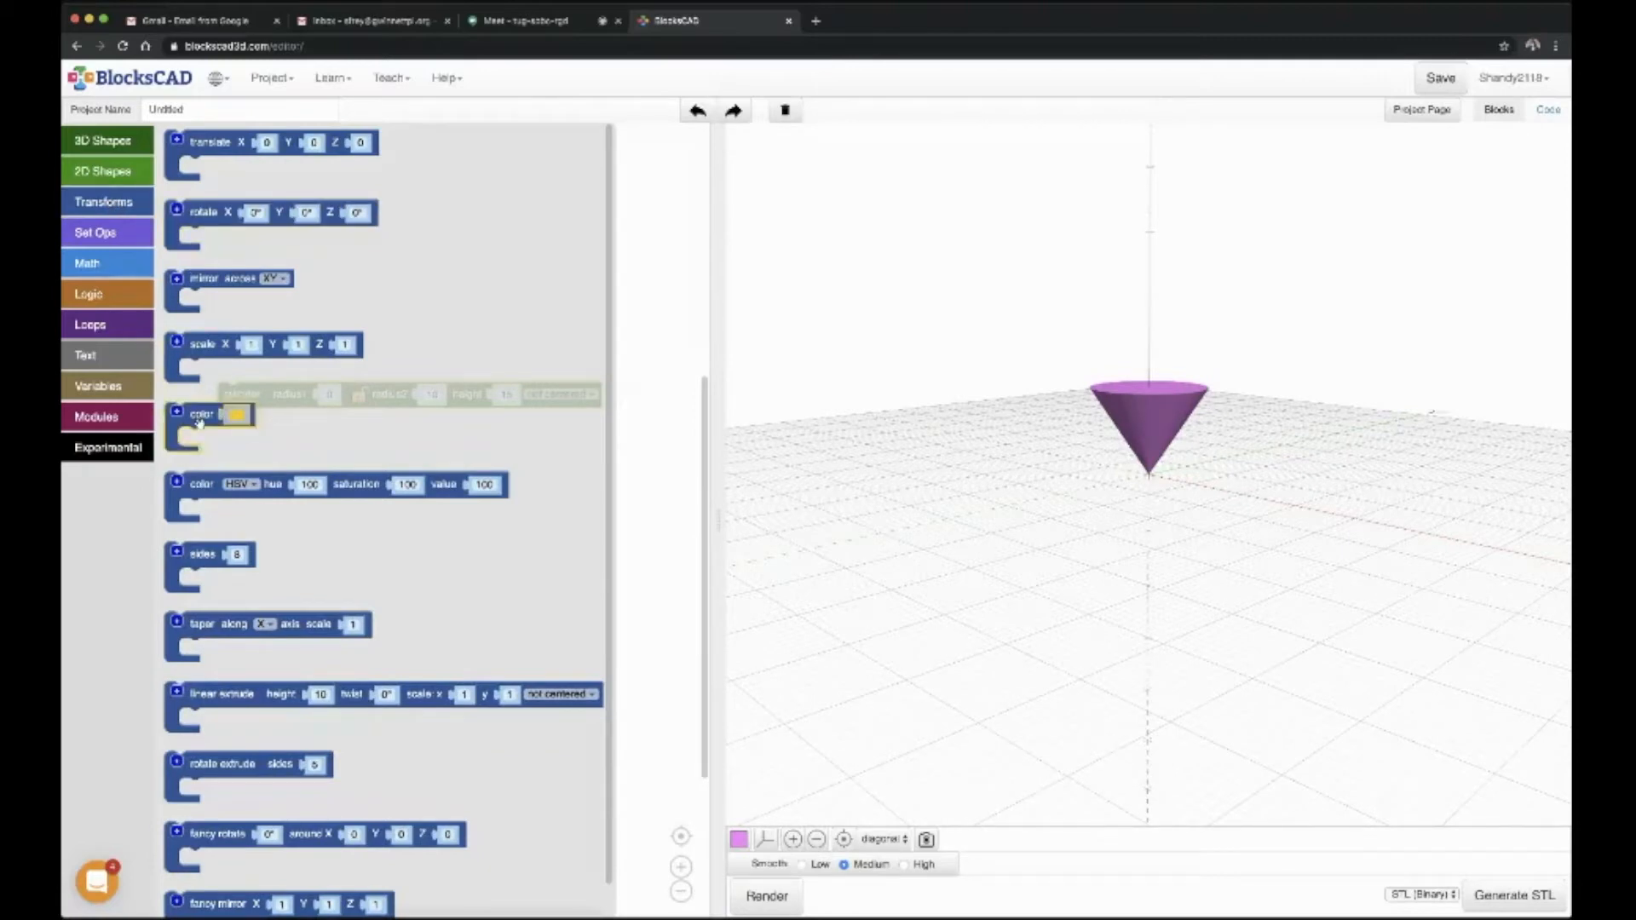
pyautogui.moveTo(199, 422); pyautogui.dragTo(244, 293)
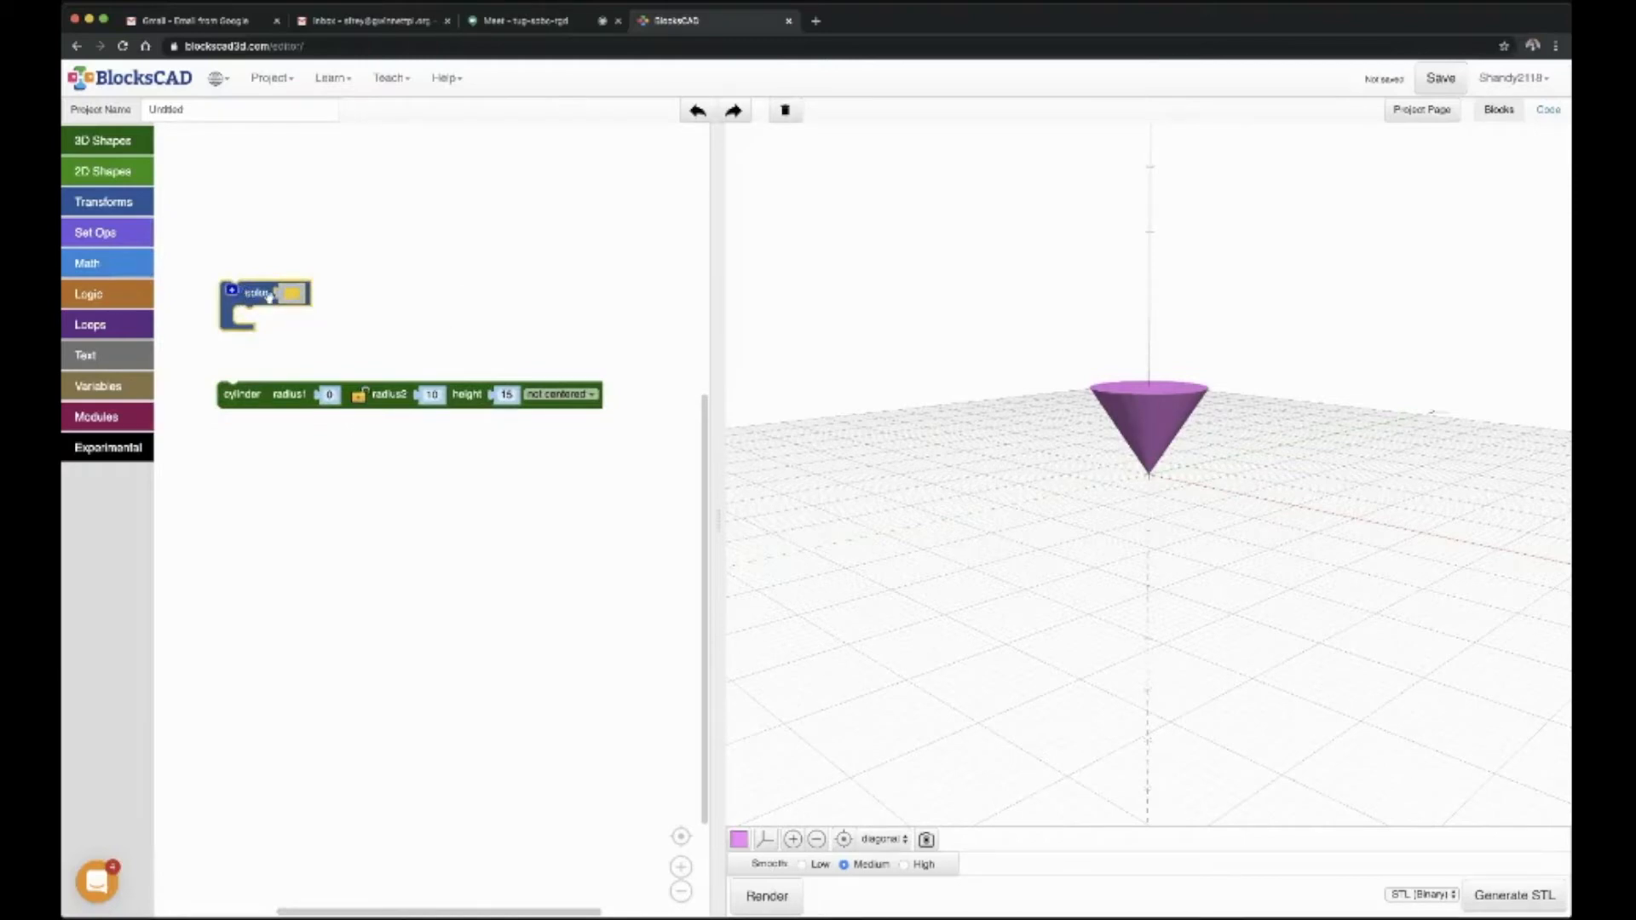
pyautogui.moveTo(253, 292); pyautogui.dragTo(238, 362)
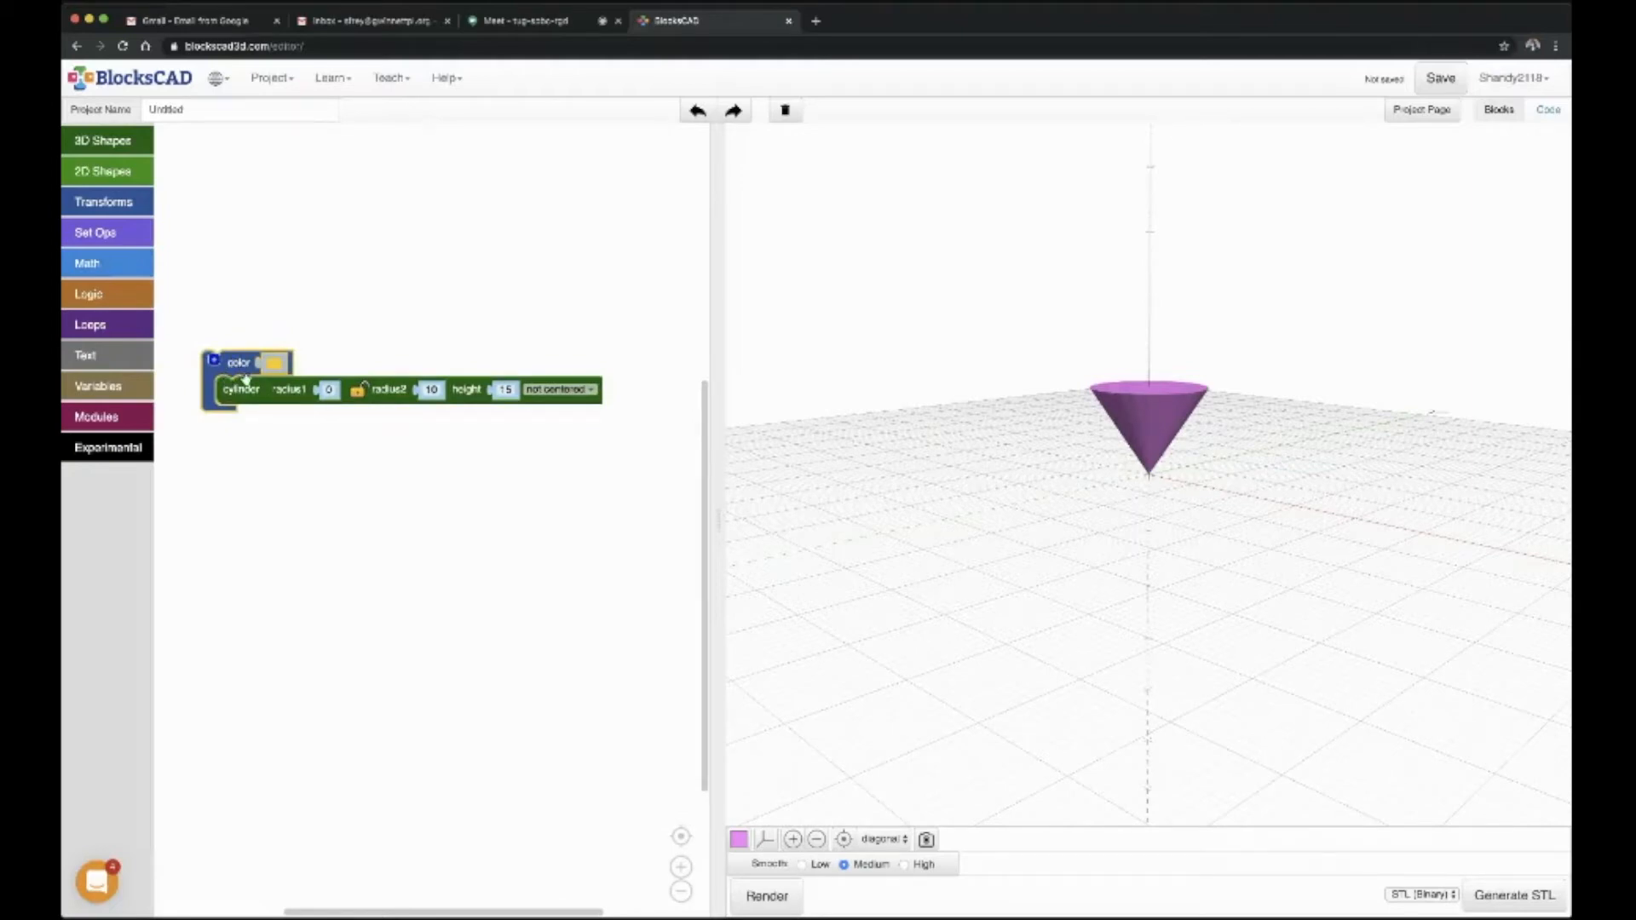
pyautogui.click(774, 901)
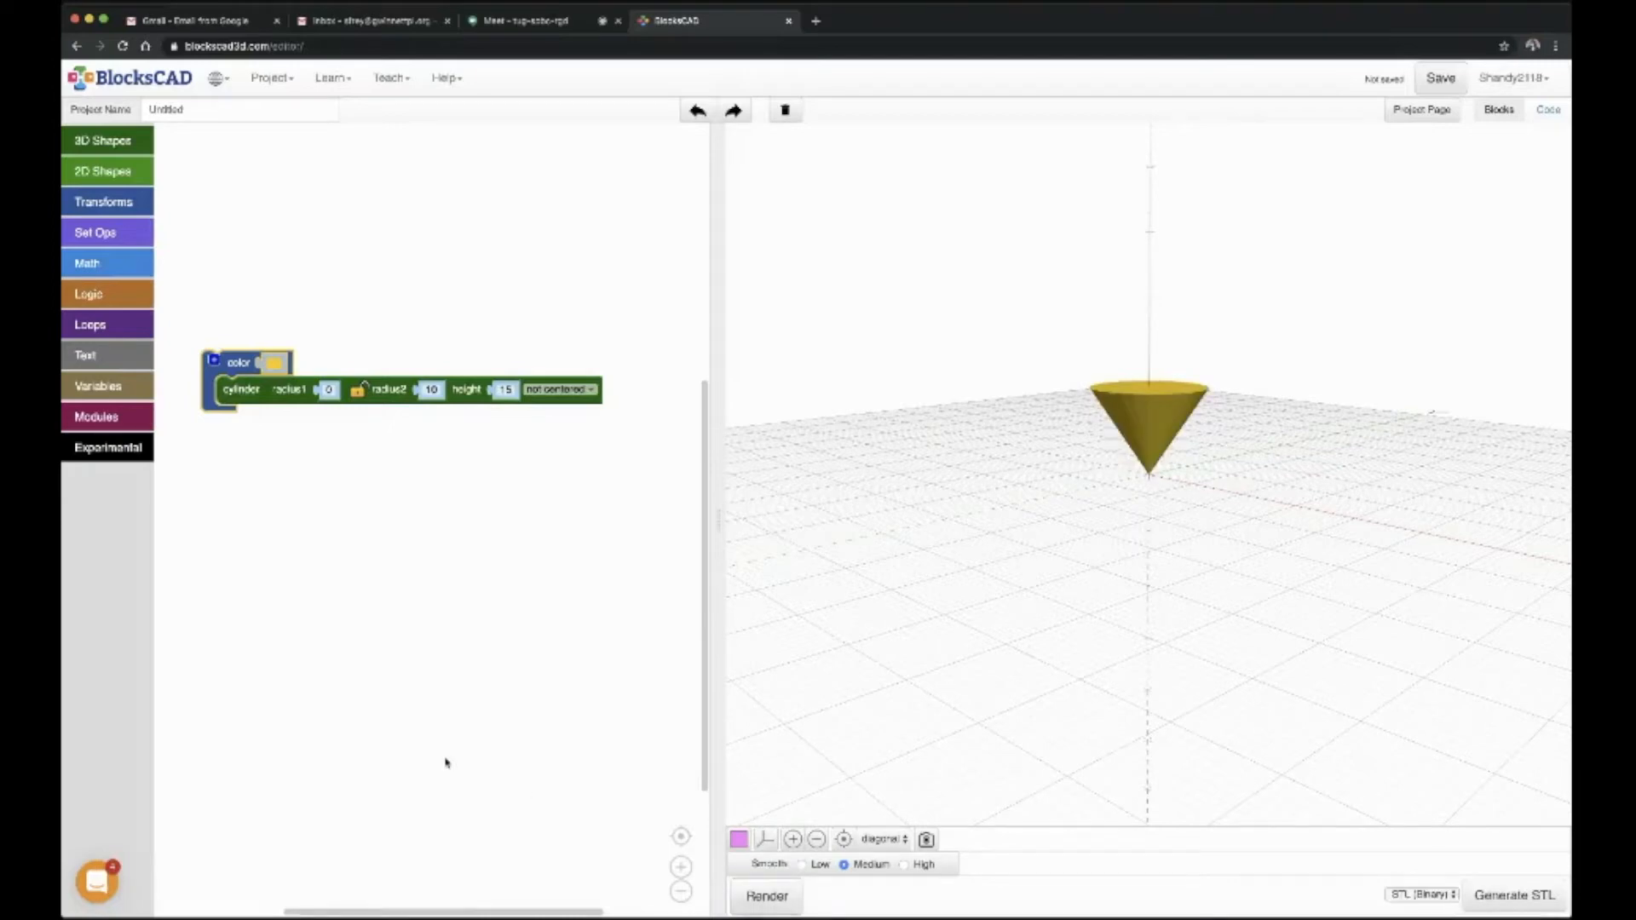
# Change the color block's swatch to a pale tan and render the recolored cone
pyautogui.click(276, 363)
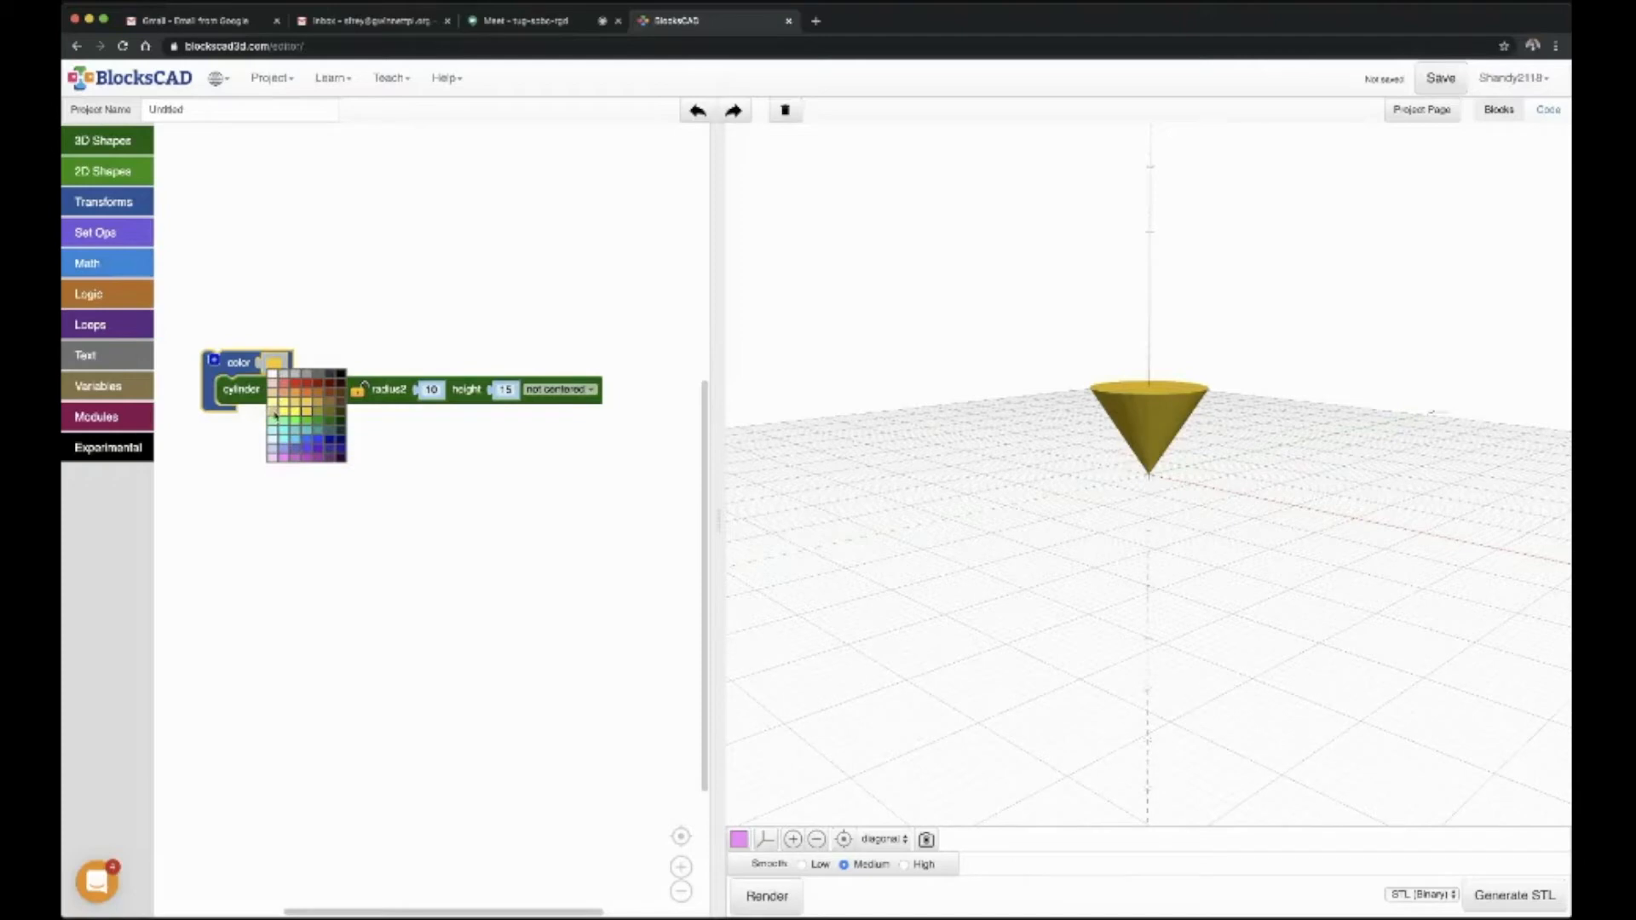
pyautogui.click(275, 415)
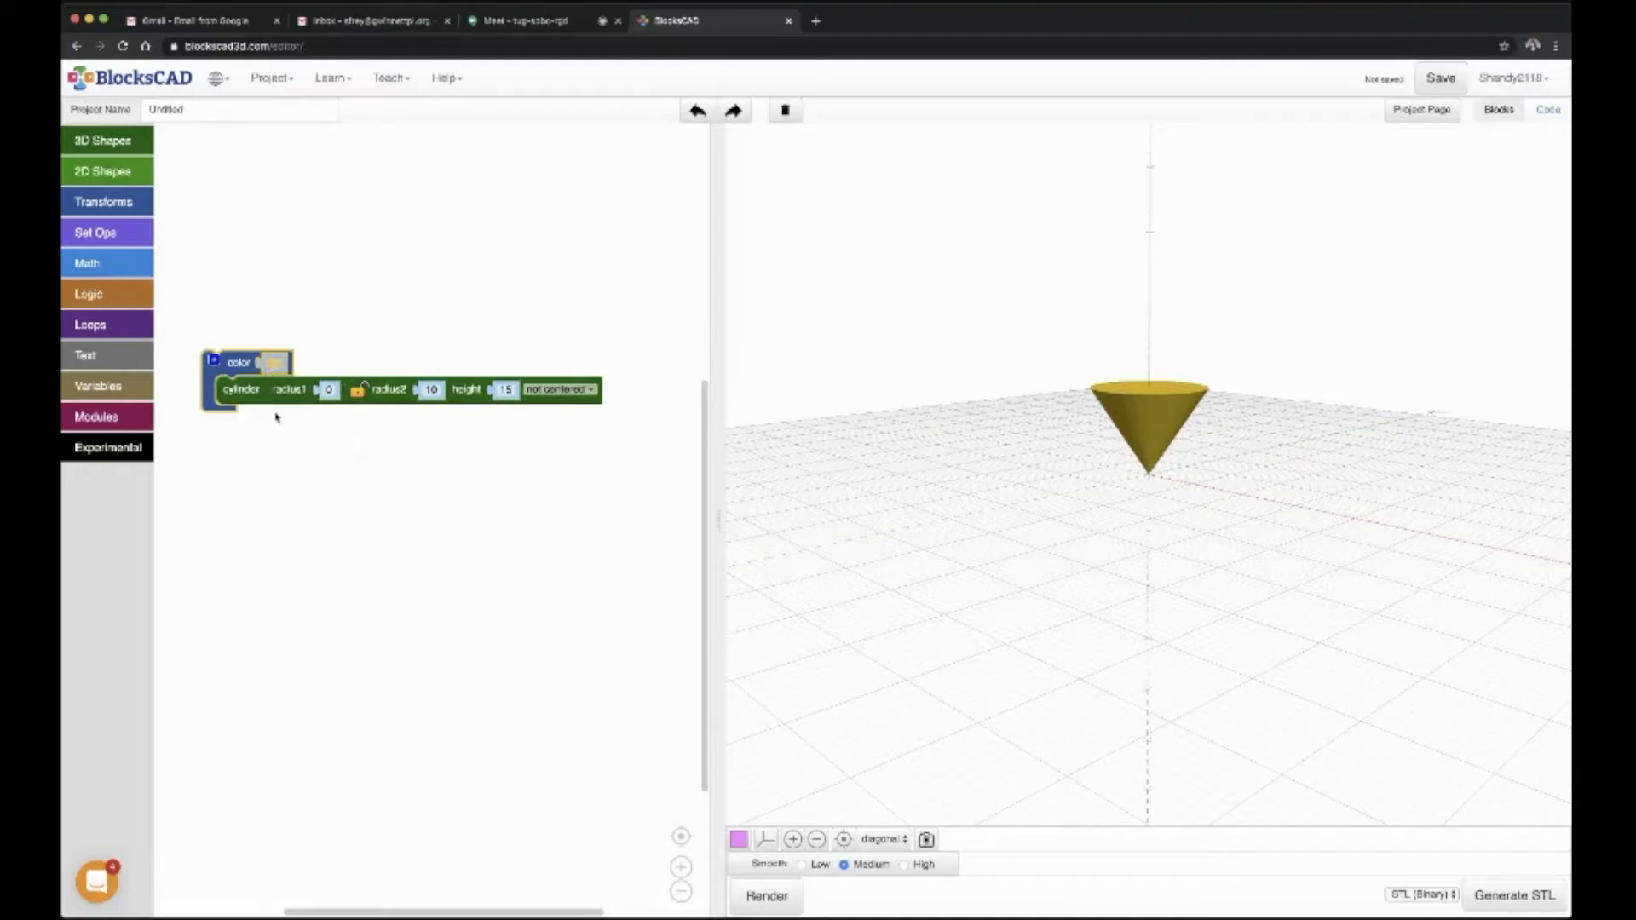
pyautogui.click(769, 895)
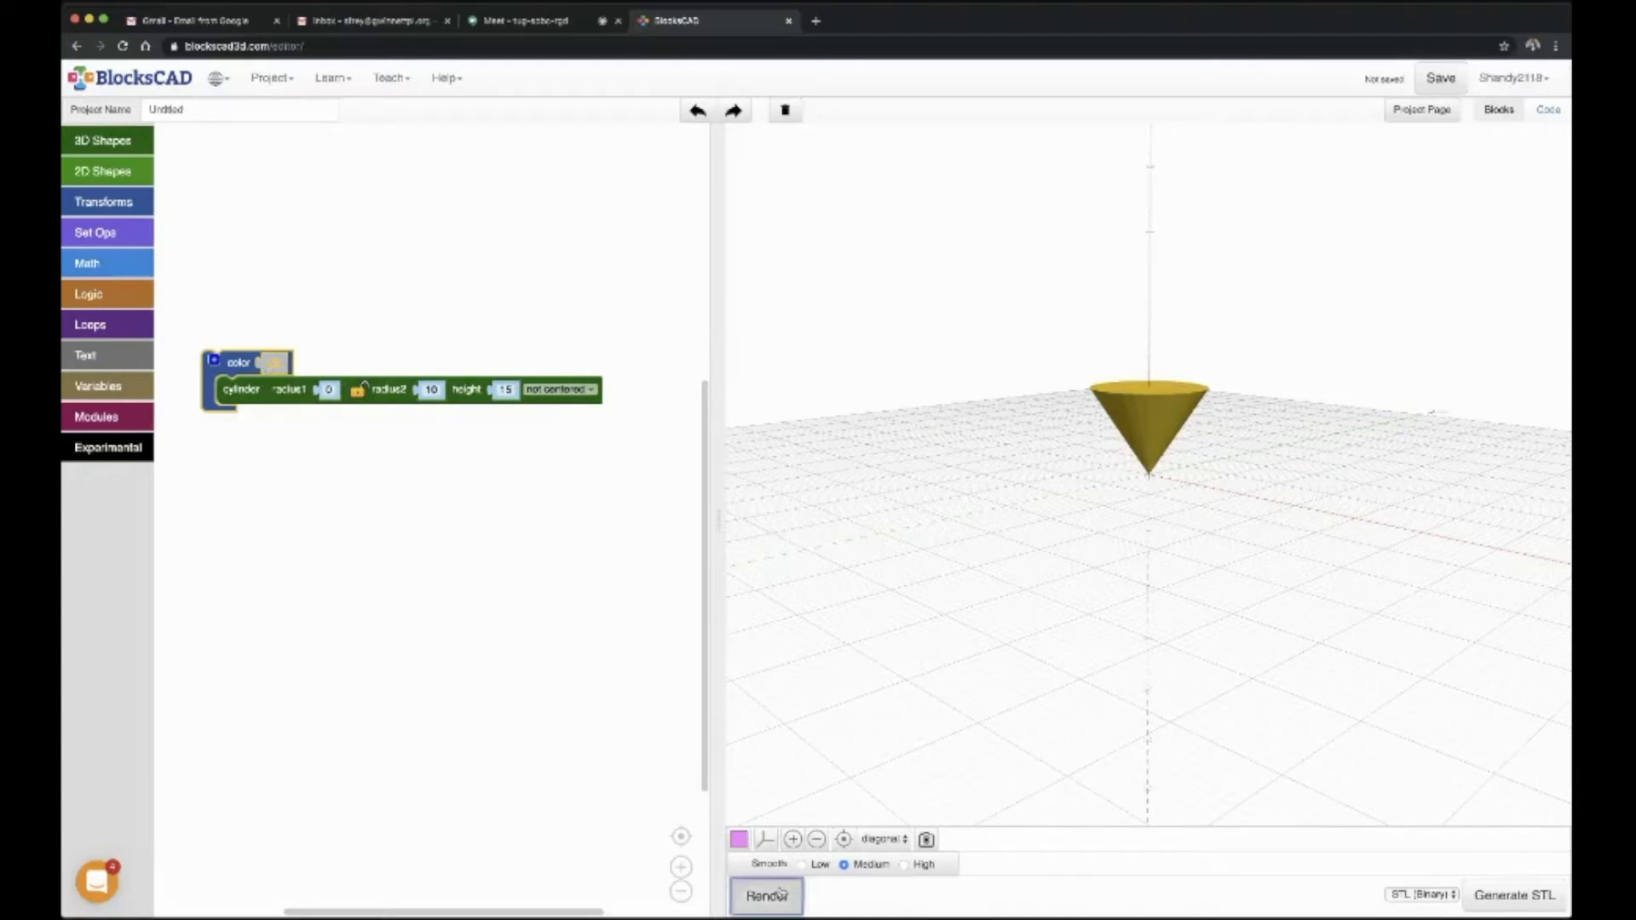
pyautogui.moveTo(1243, 608)
pyautogui.mouseDown()
pyautogui.moveTo(1216, 545)
pyautogui.moveTo(1228, 629)
pyautogui.mouseUp()
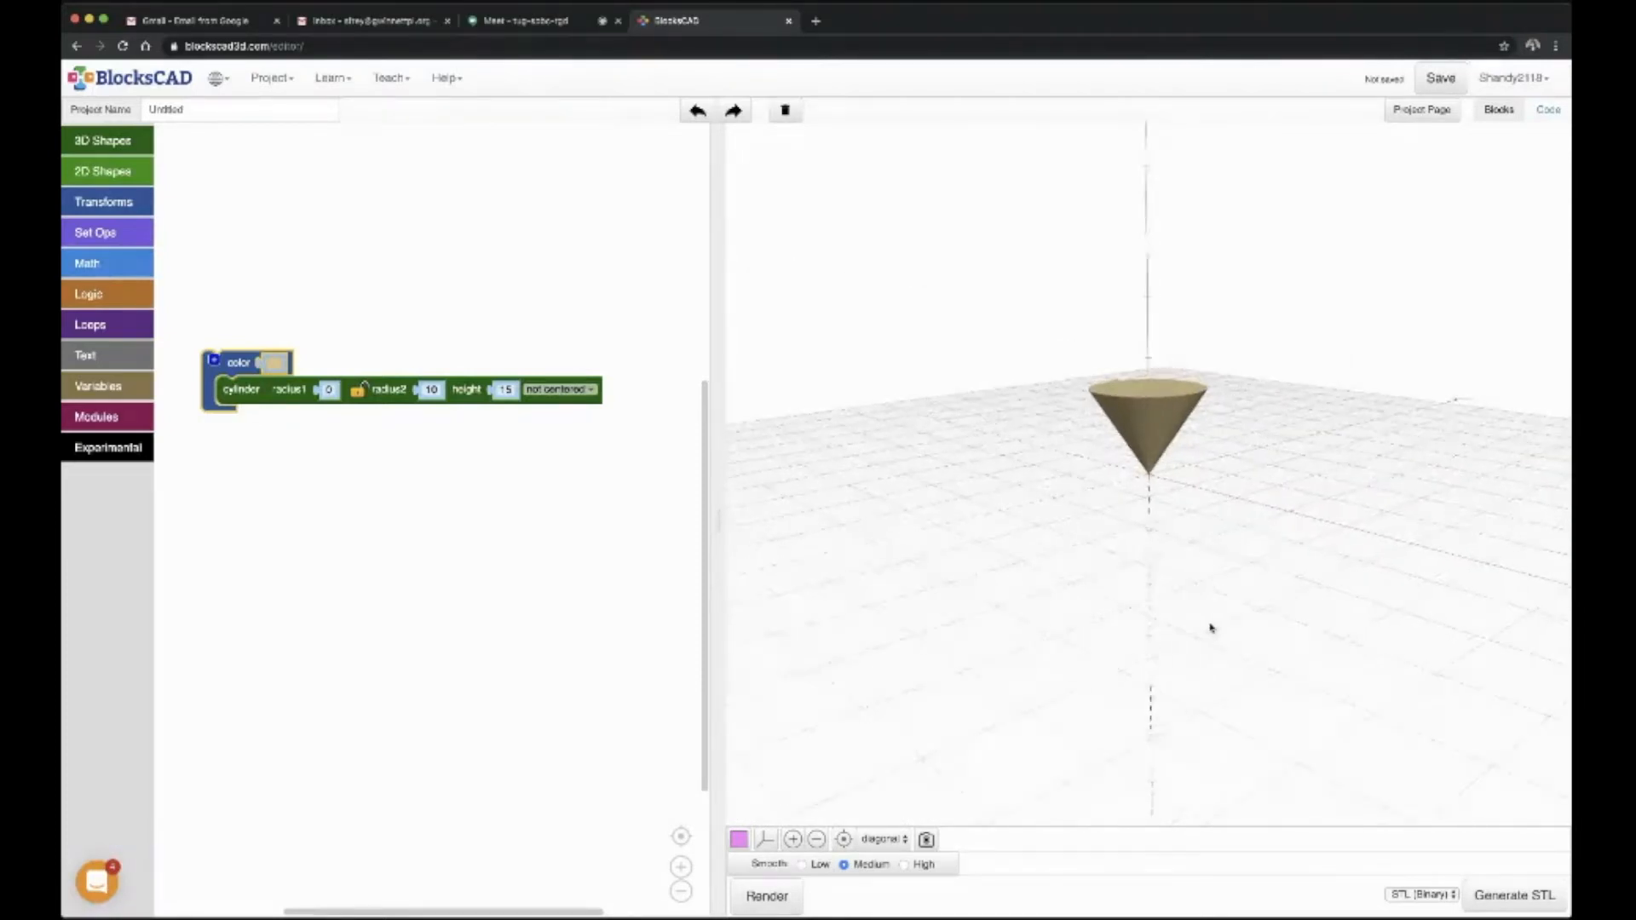
pyautogui.moveTo(1172, 474); pyautogui.dragTo(1157, 509)
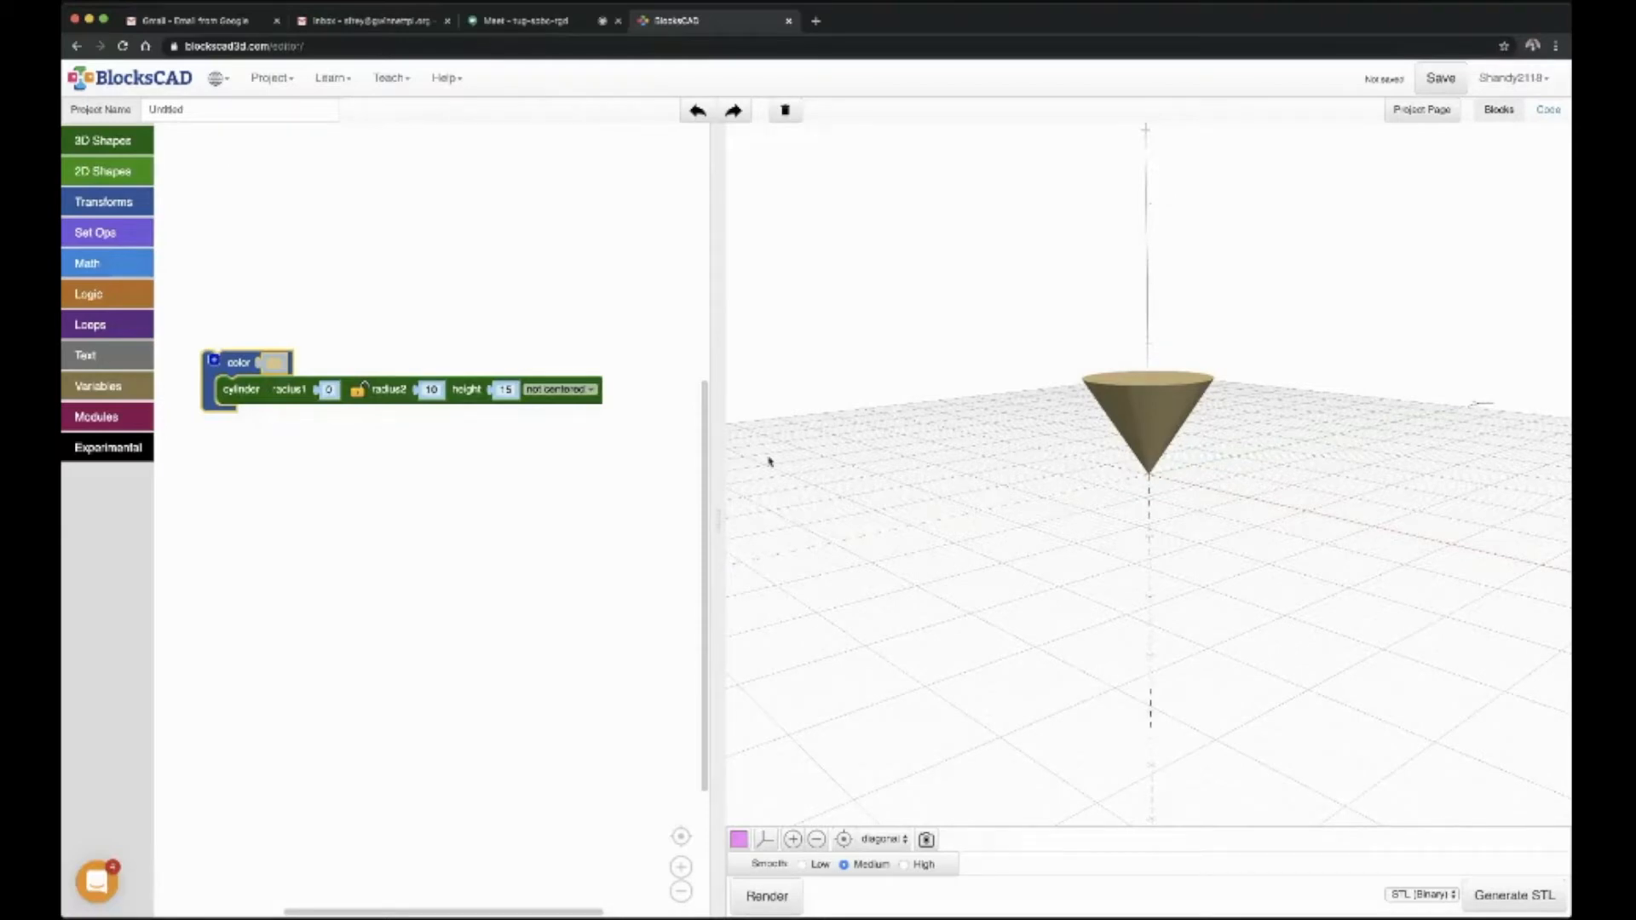
# Add a sphere block with radius 10 below the colored cylinder block and render both shapes
pyautogui.click(102, 142)
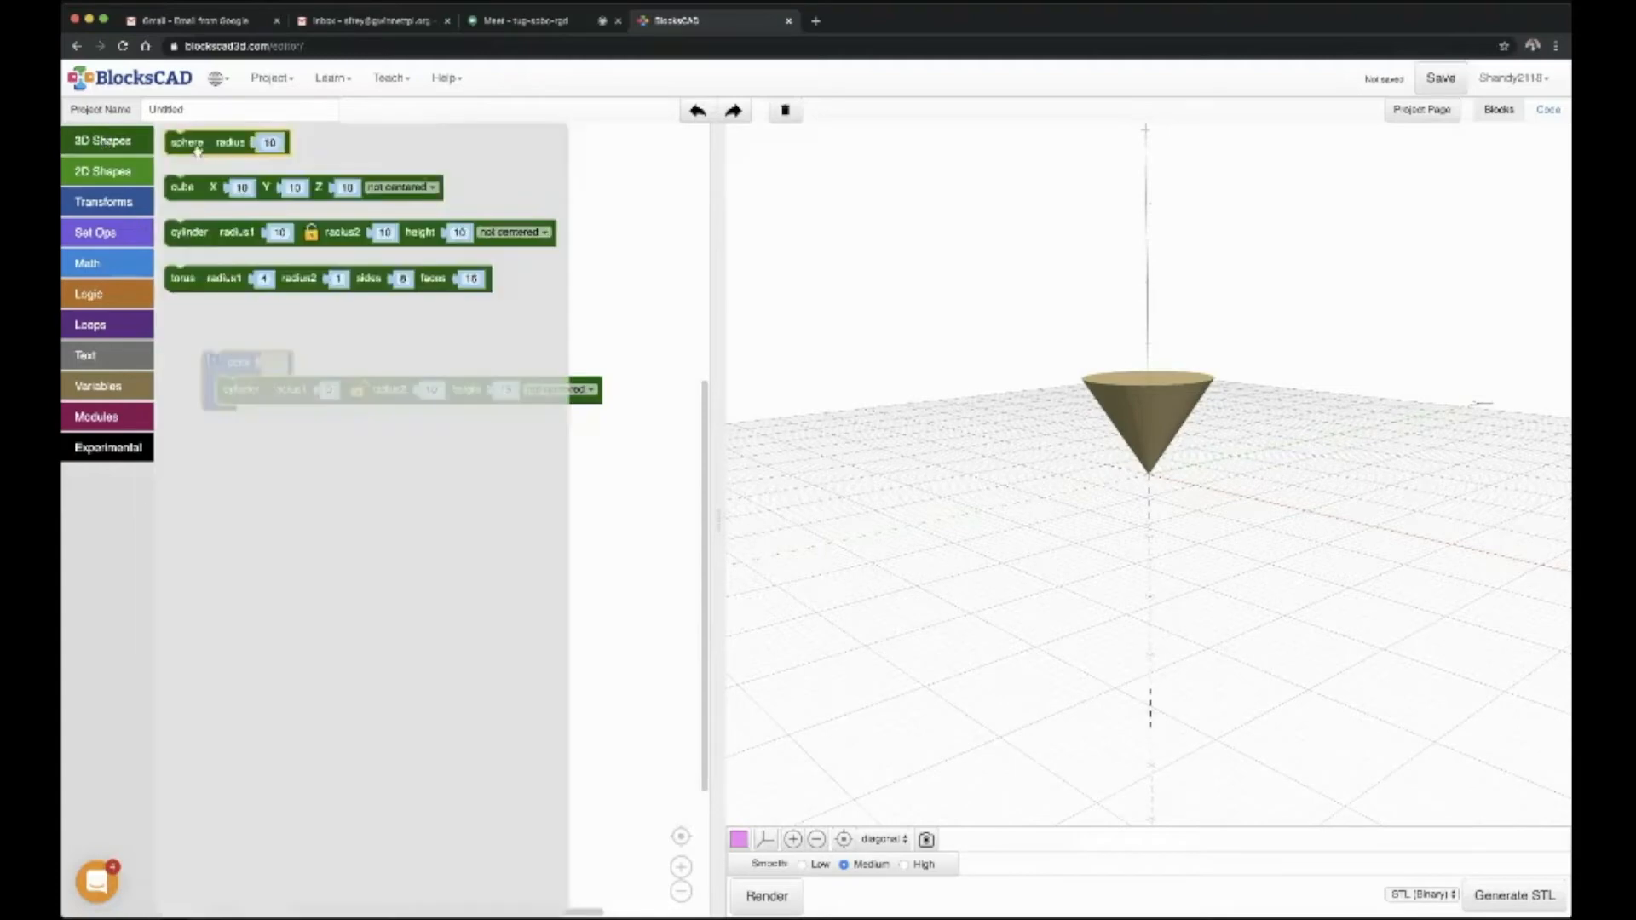
pyautogui.moveTo(199, 147); pyautogui.dragTo(254, 495)
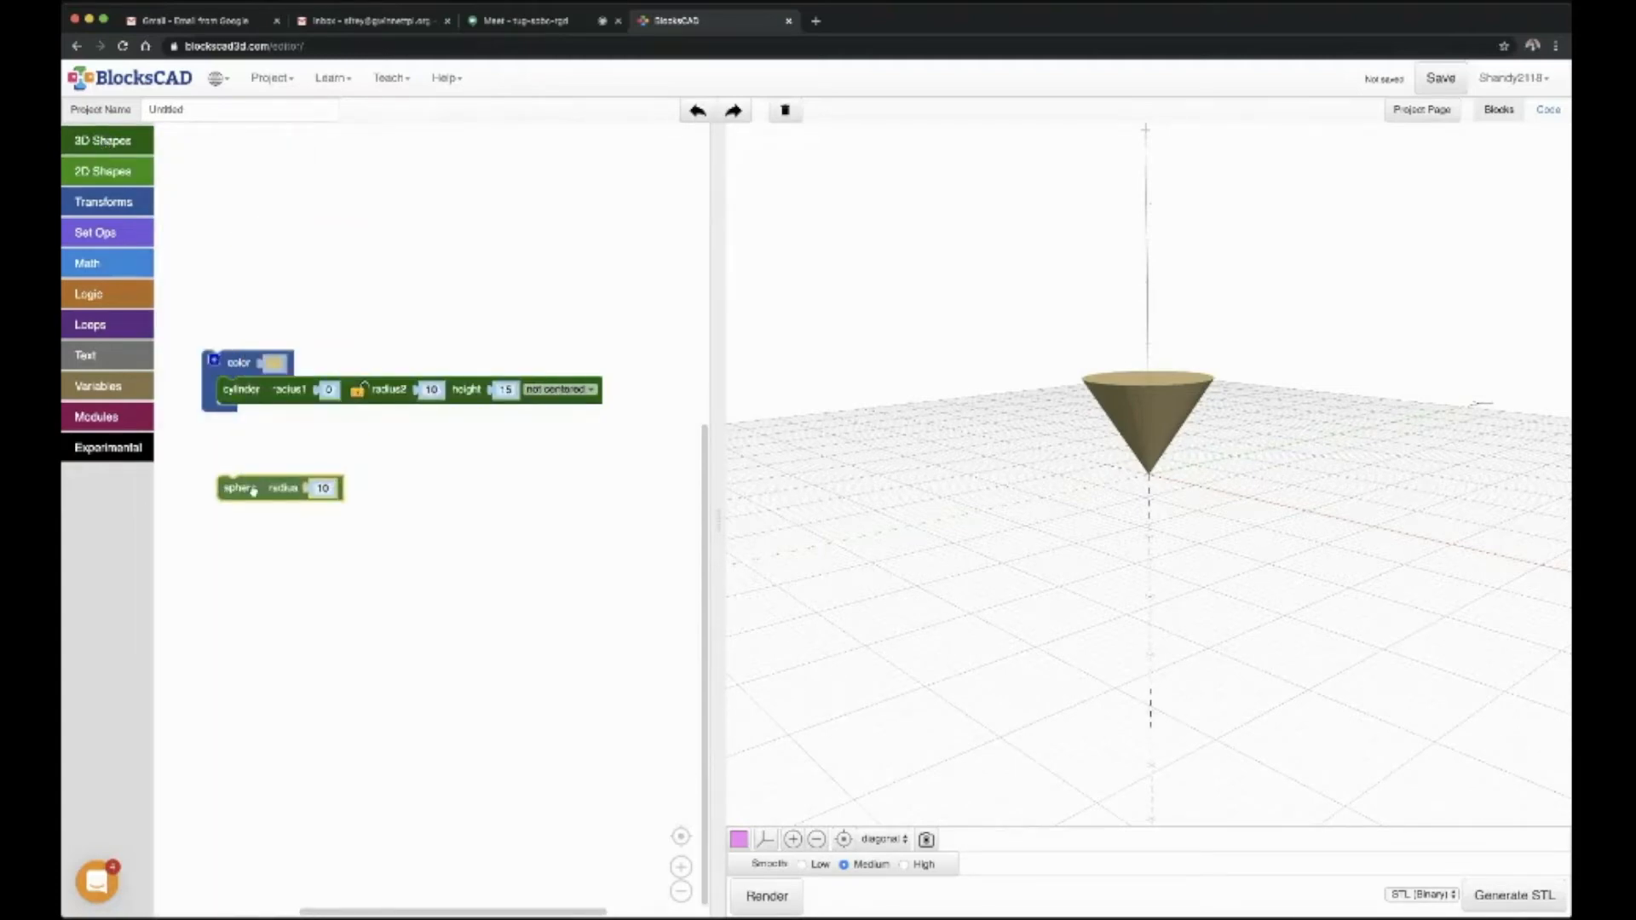
pyautogui.click(765, 898)
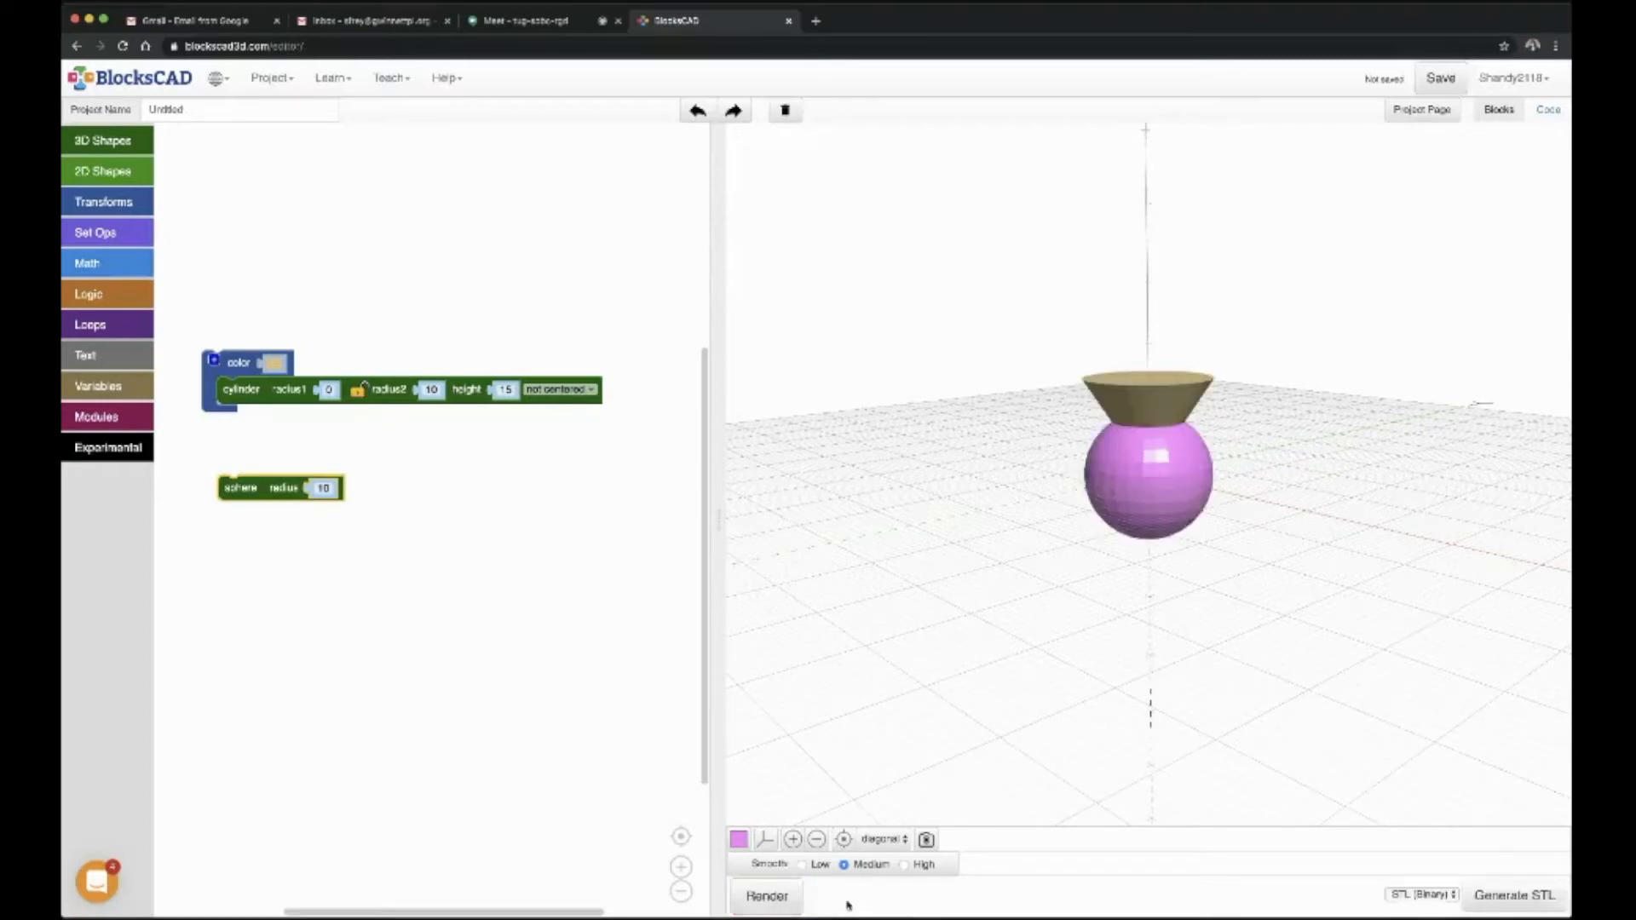
pyautogui.moveTo(1174, 564); pyautogui.dragTo(1177, 528)
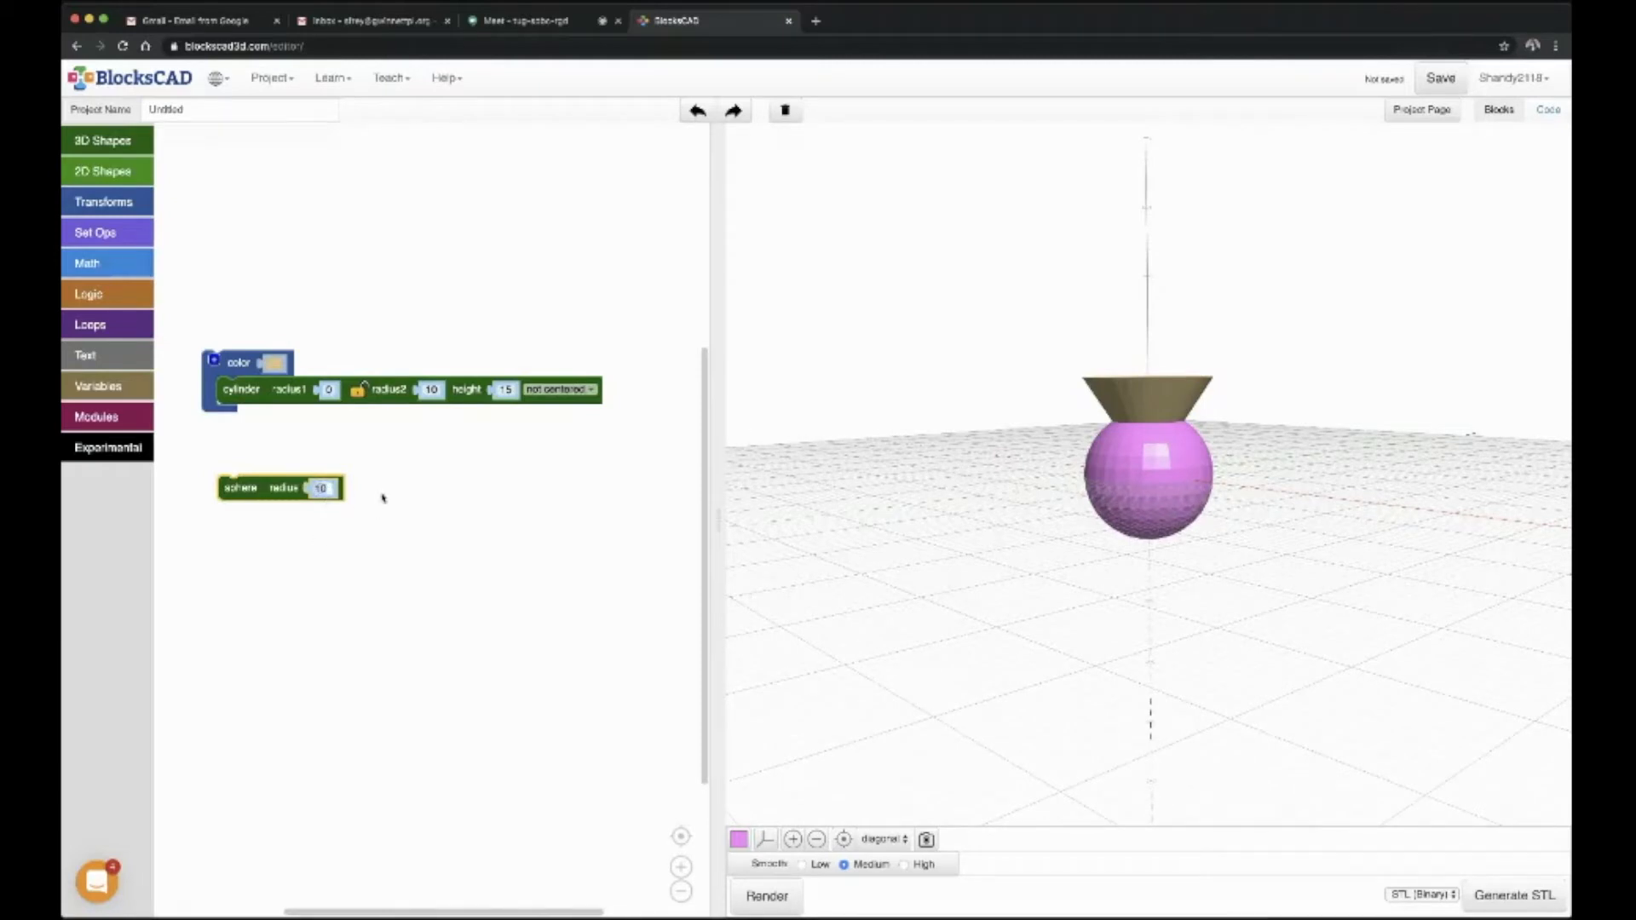
# Set the sphere's radius to 9, render it and inspect how it sits against the cone and vertical axis
pyautogui.write('6')
pyautogui.click(771, 899)
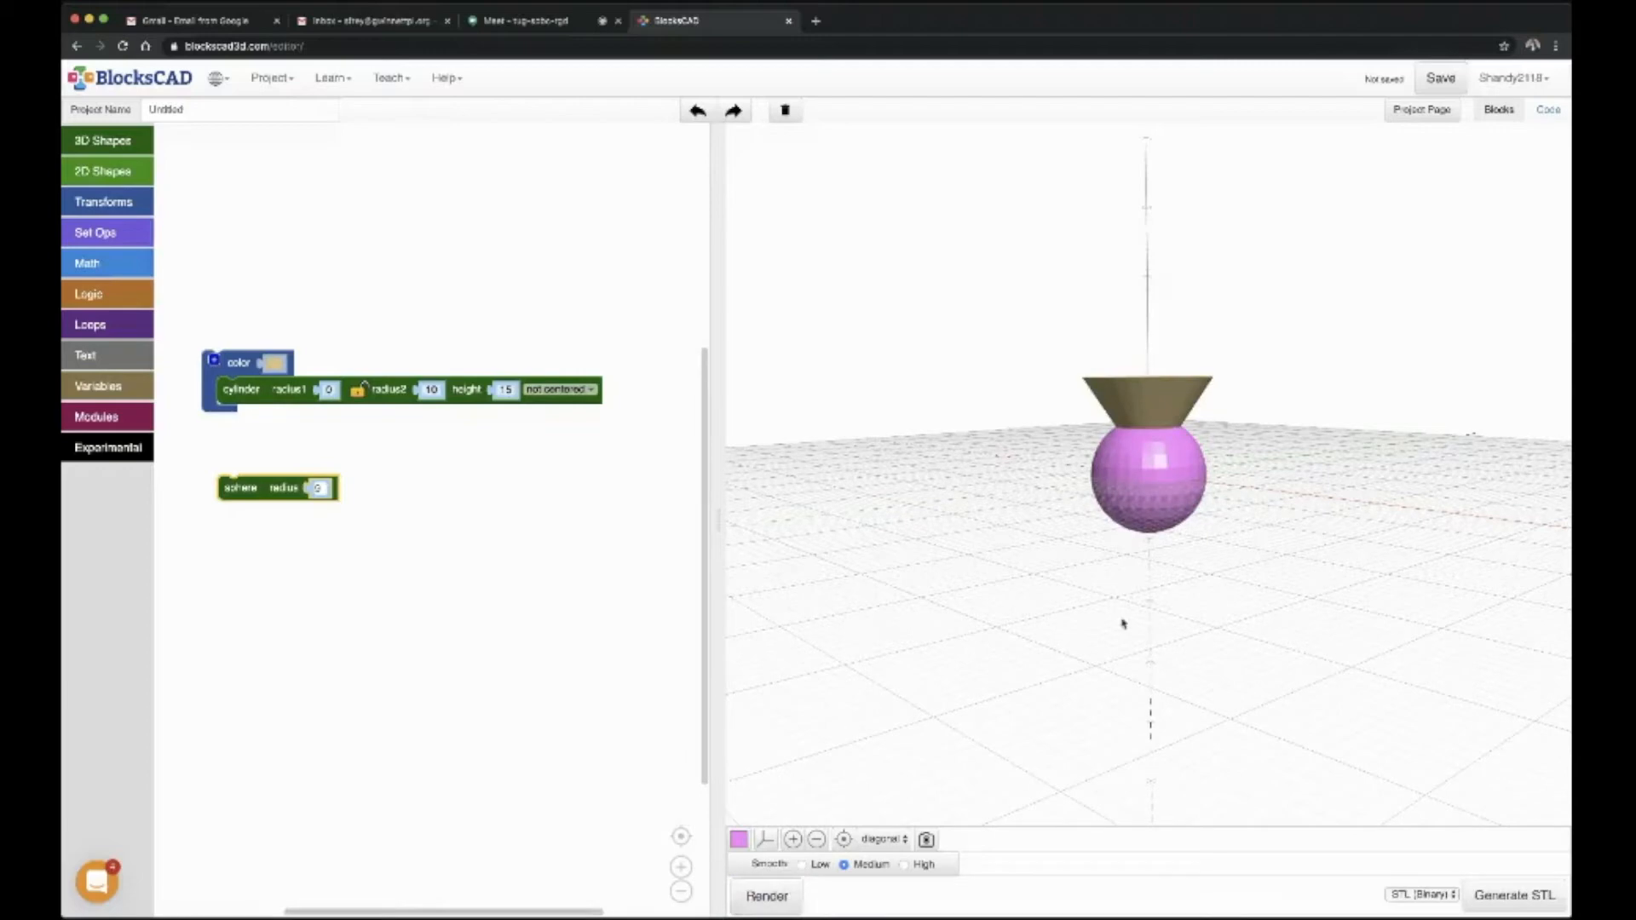
pyautogui.moveTo(1144, 460); pyautogui.dragTo(1140, 524)
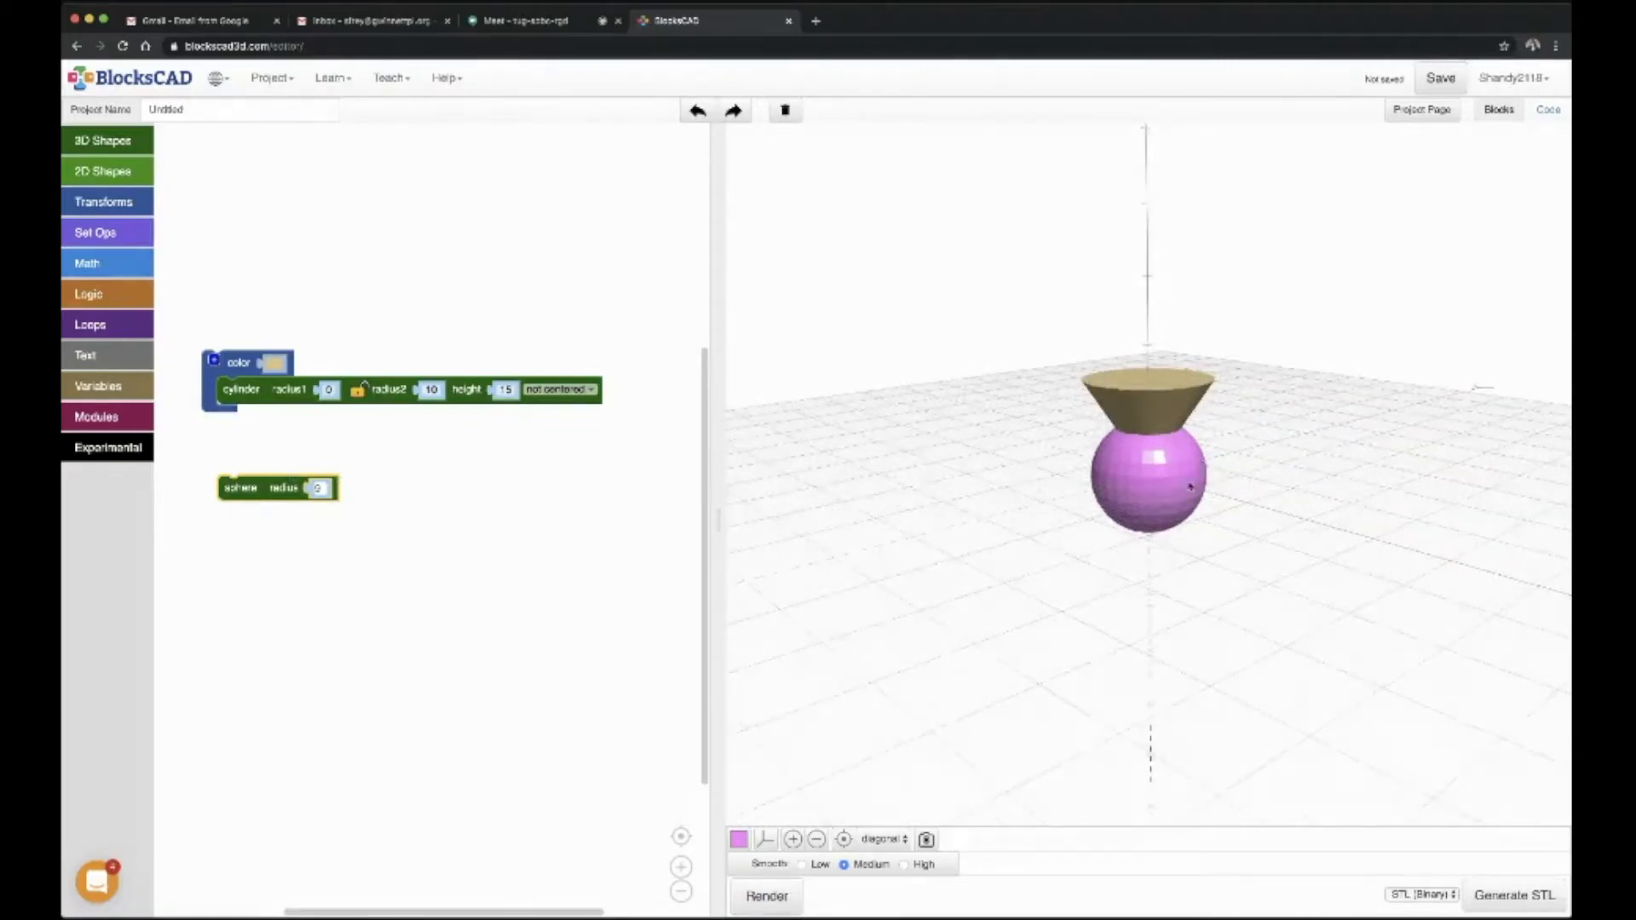
pyautogui.moveTo(1164, 516); pyautogui.dragTo(1157, 534)
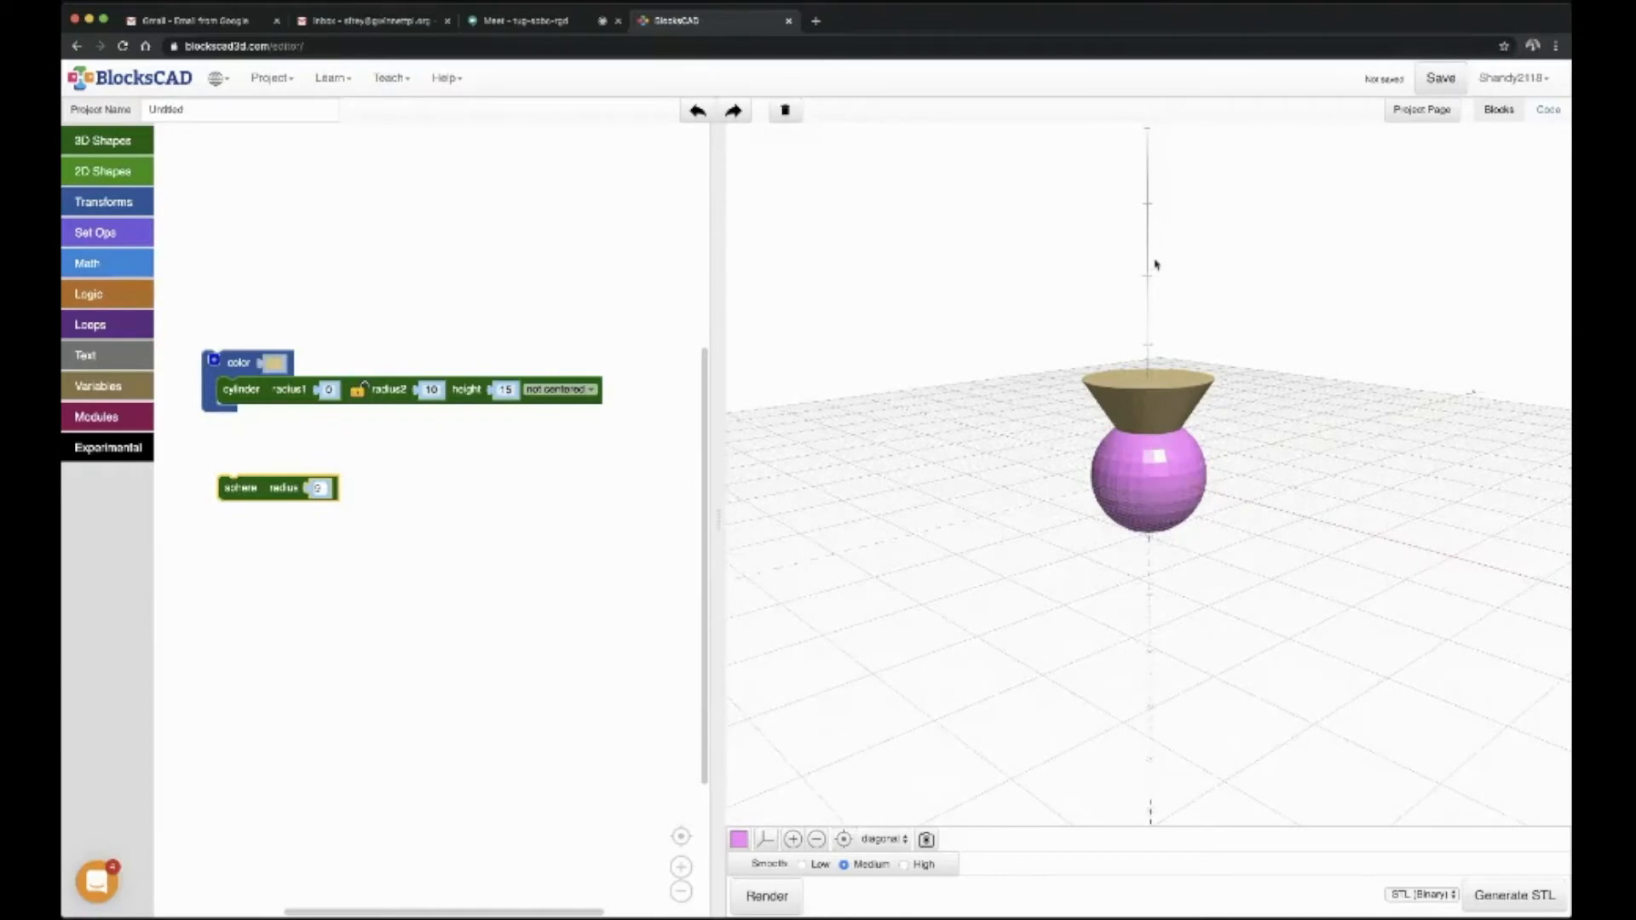
pyautogui.moveTo(1173, 409); pyautogui.dragTo(1173, 487)
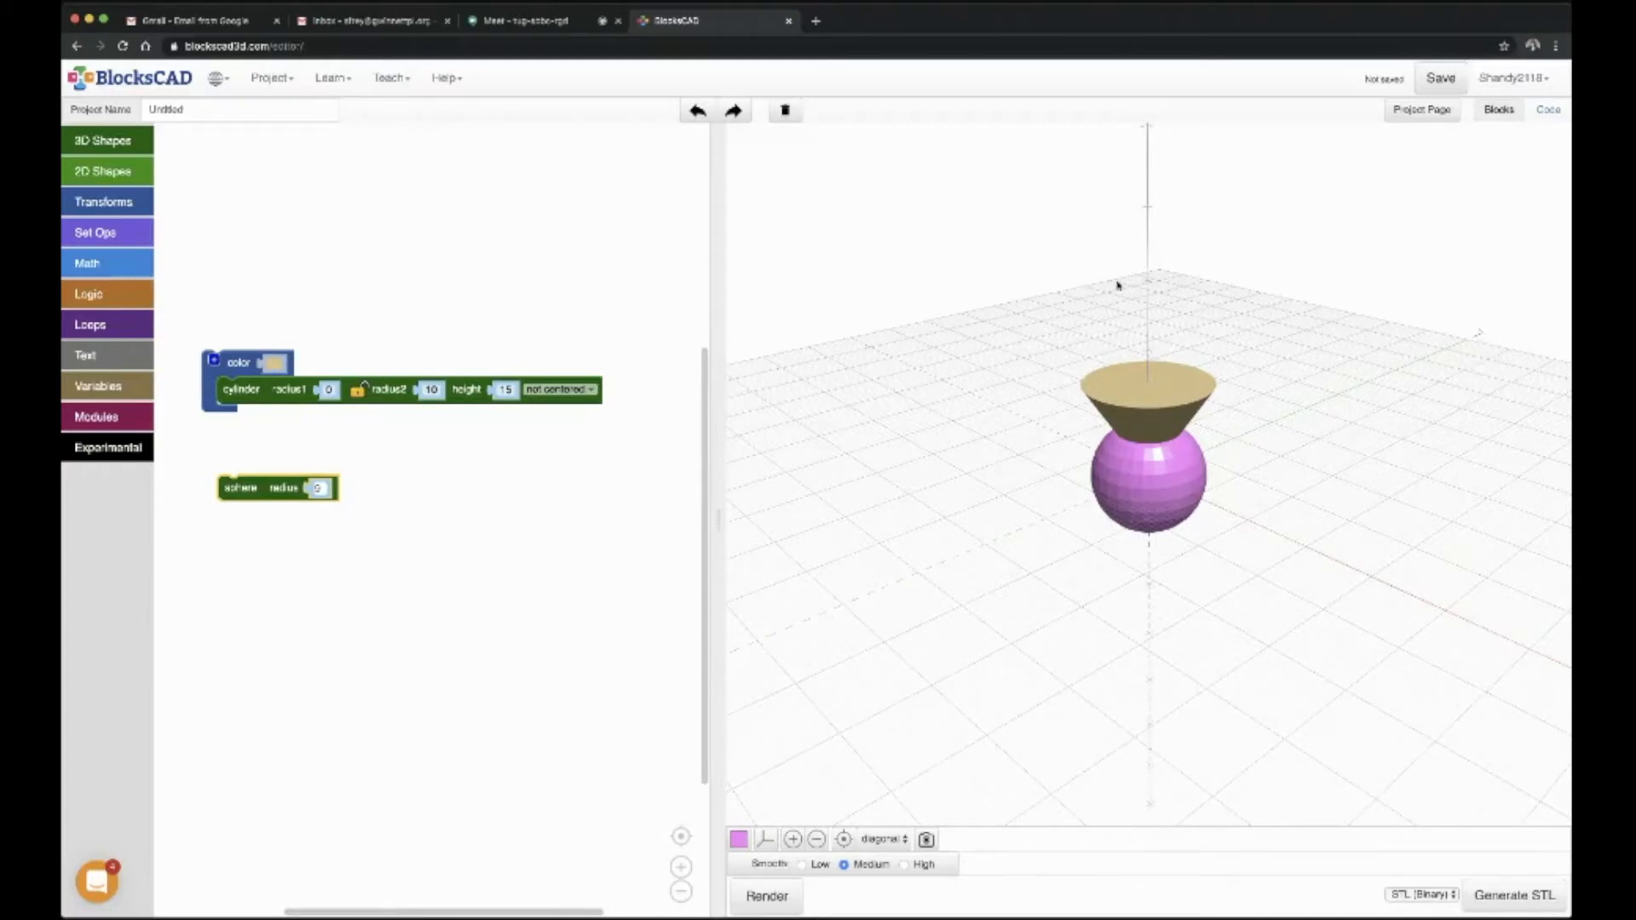
pyautogui.moveTo(1167, 283)
pyautogui.mouseDown()
pyautogui.moveTo(1168, 248)
pyautogui.moveTo(1163, 309)
pyautogui.mouseUp()
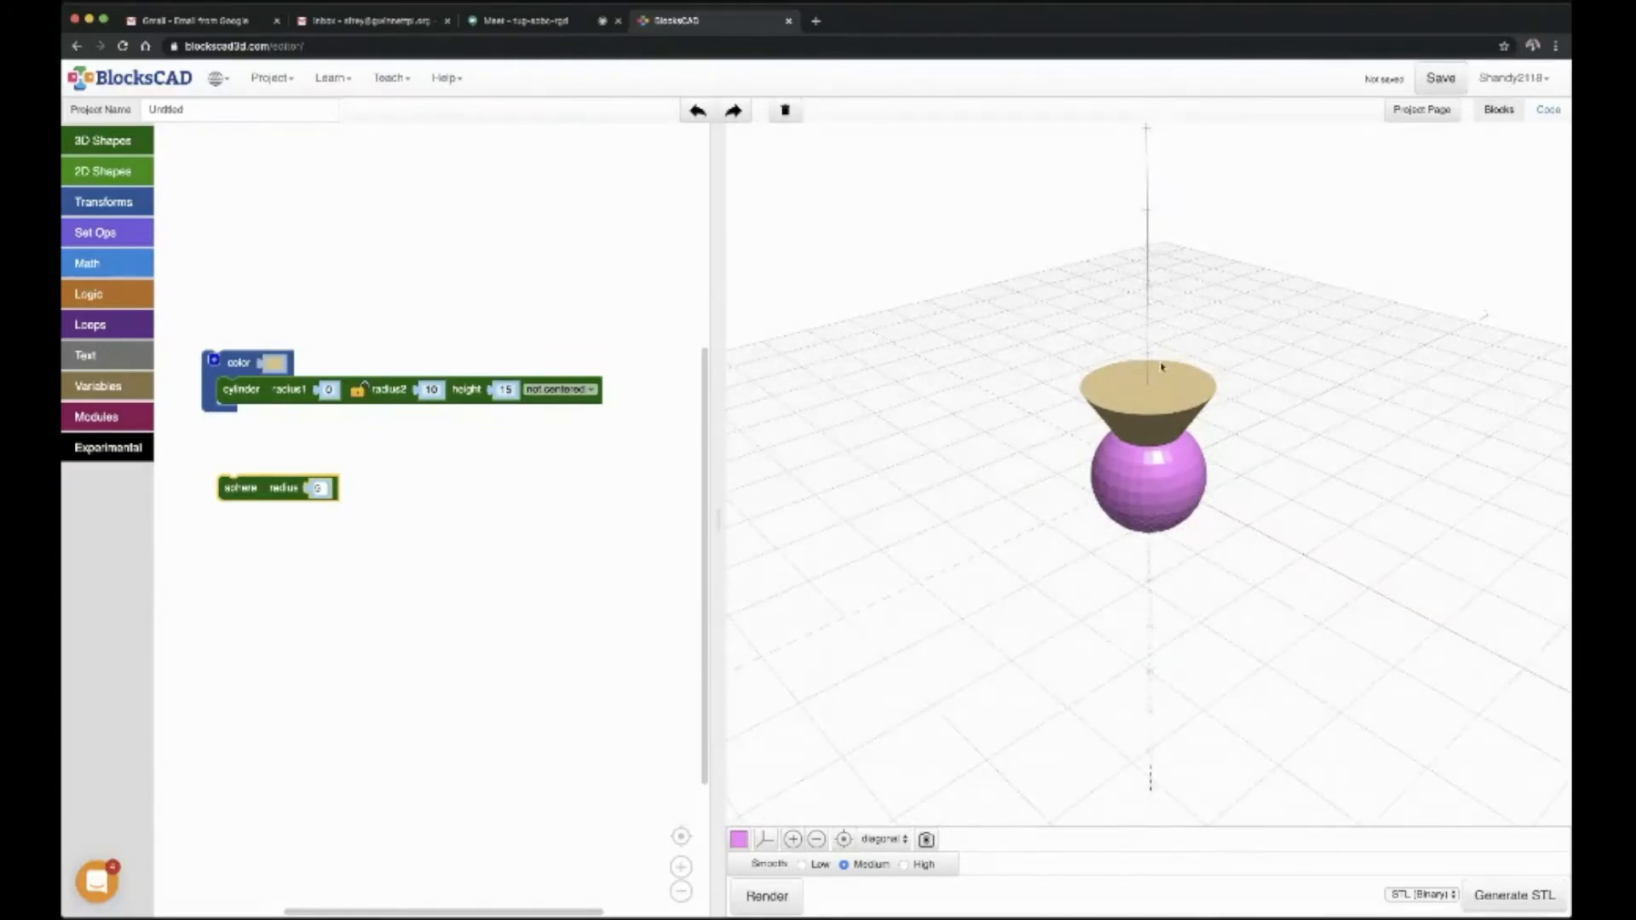
pyautogui.moveTo(1170, 464); pyautogui.dragTo(1174, 493)
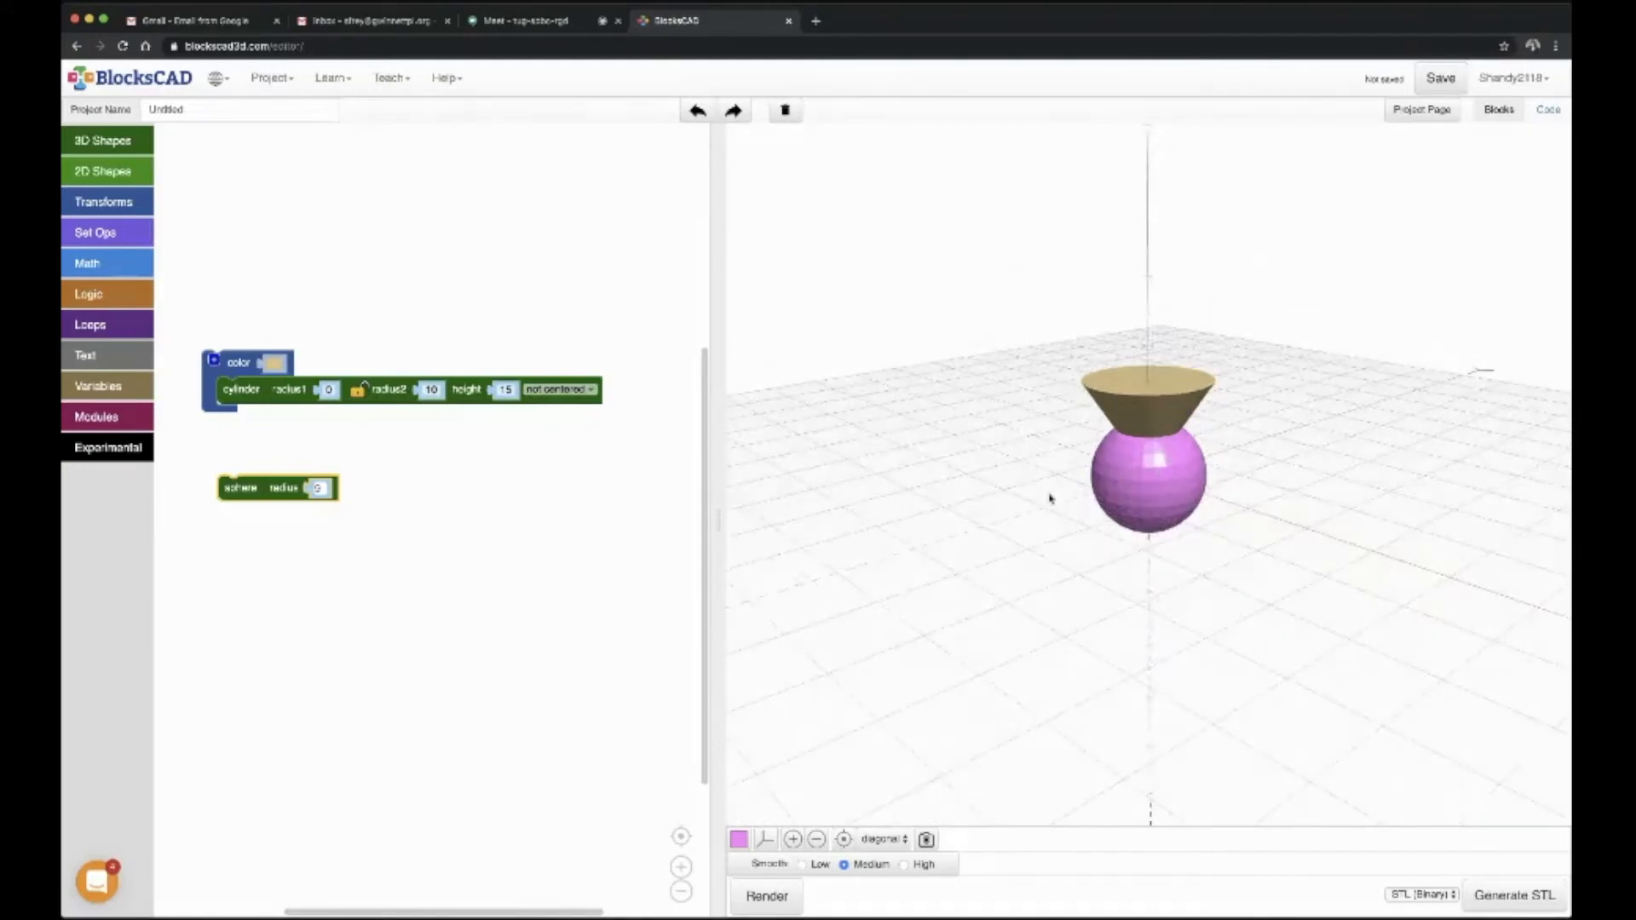
# Wrap the sphere block in a translate transform
pyautogui.moveTo(261, 490); pyautogui.dragTo(263, 506)
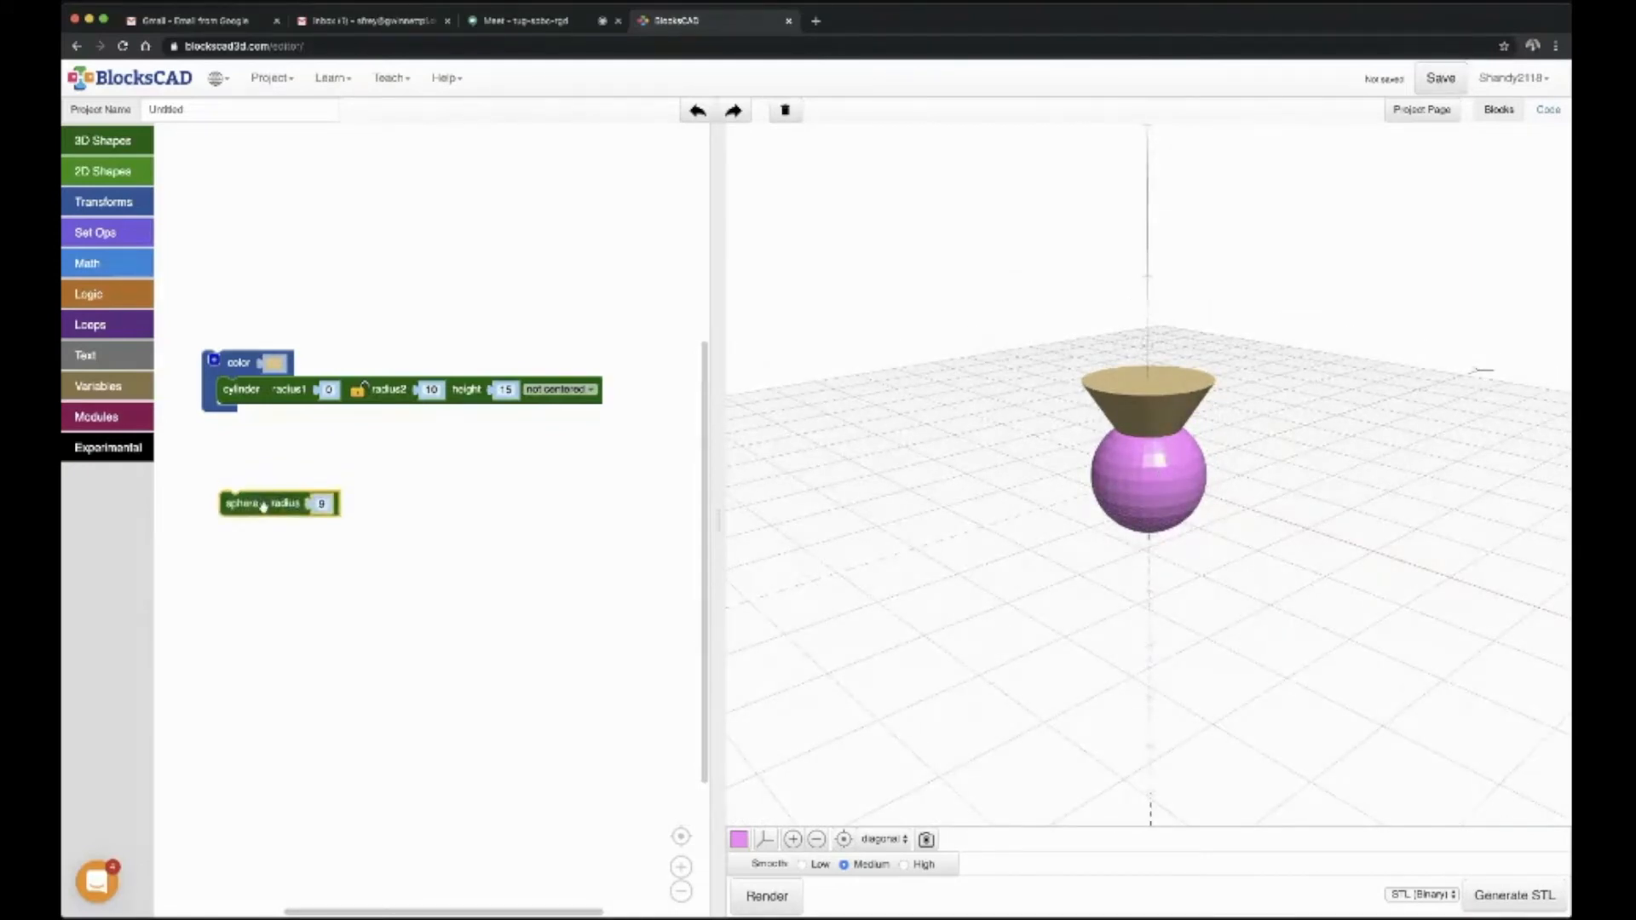
pyautogui.click(118, 204)
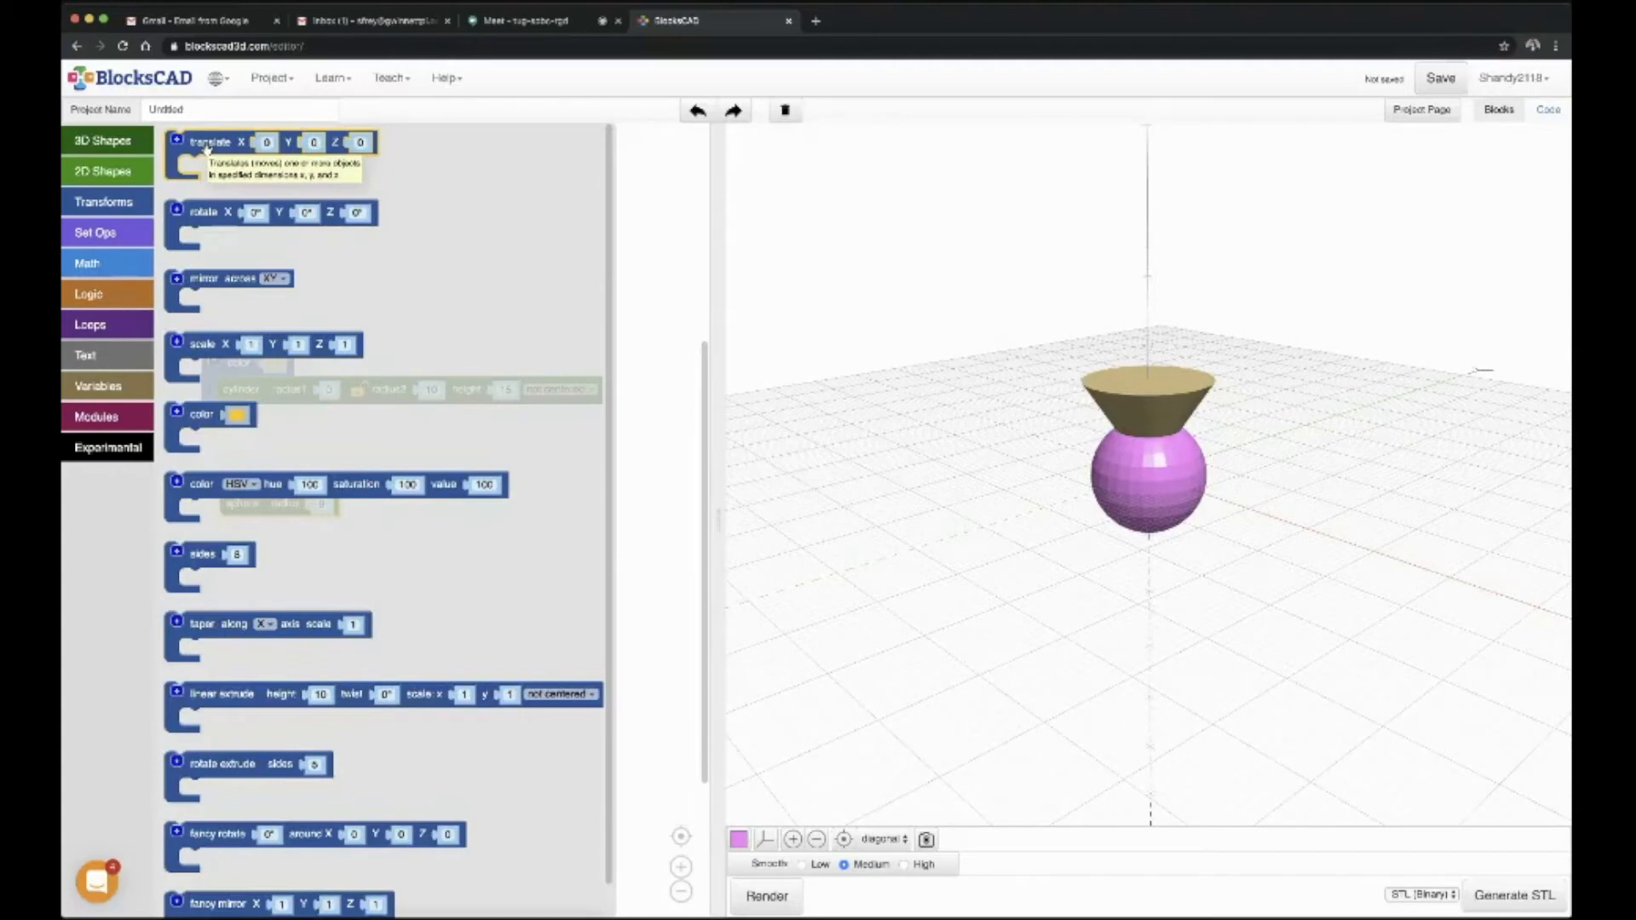
pyautogui.scroll(-1, 201, 143)
pyautogui.moveTo(198, 139); pyautogui.dragTo(242, 494)
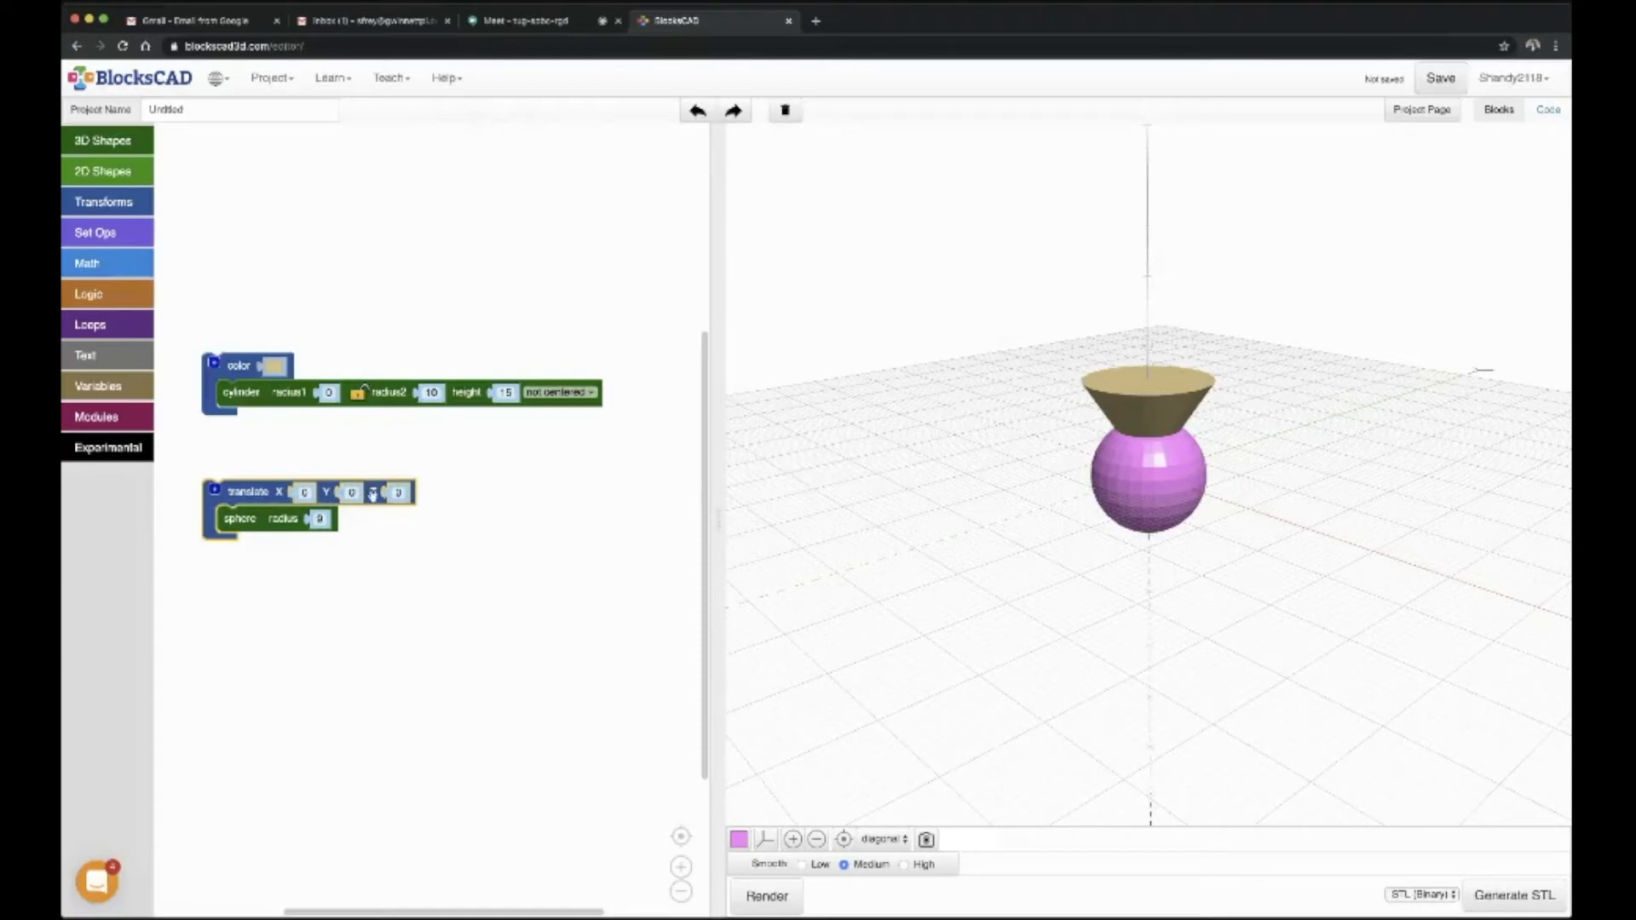
# Set the sphere's translate Z to 15 to match the cone's height, and render the model
pyautogui.moveTo(398, 491); pyautogui.dragTo(390, 491)
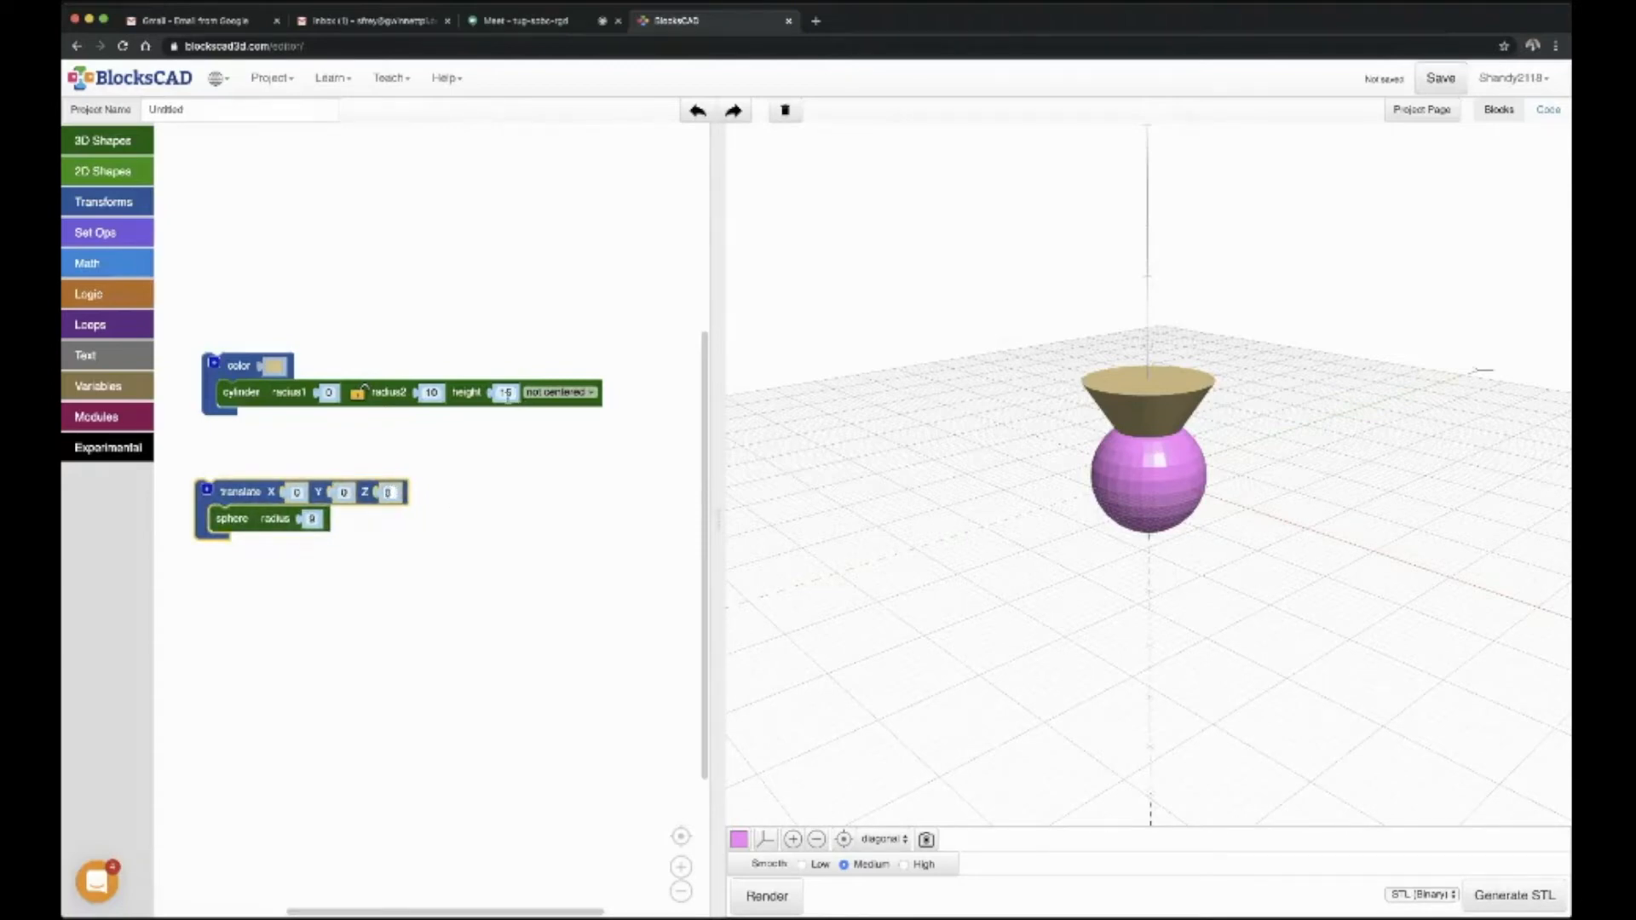
pyautogui.write('5')
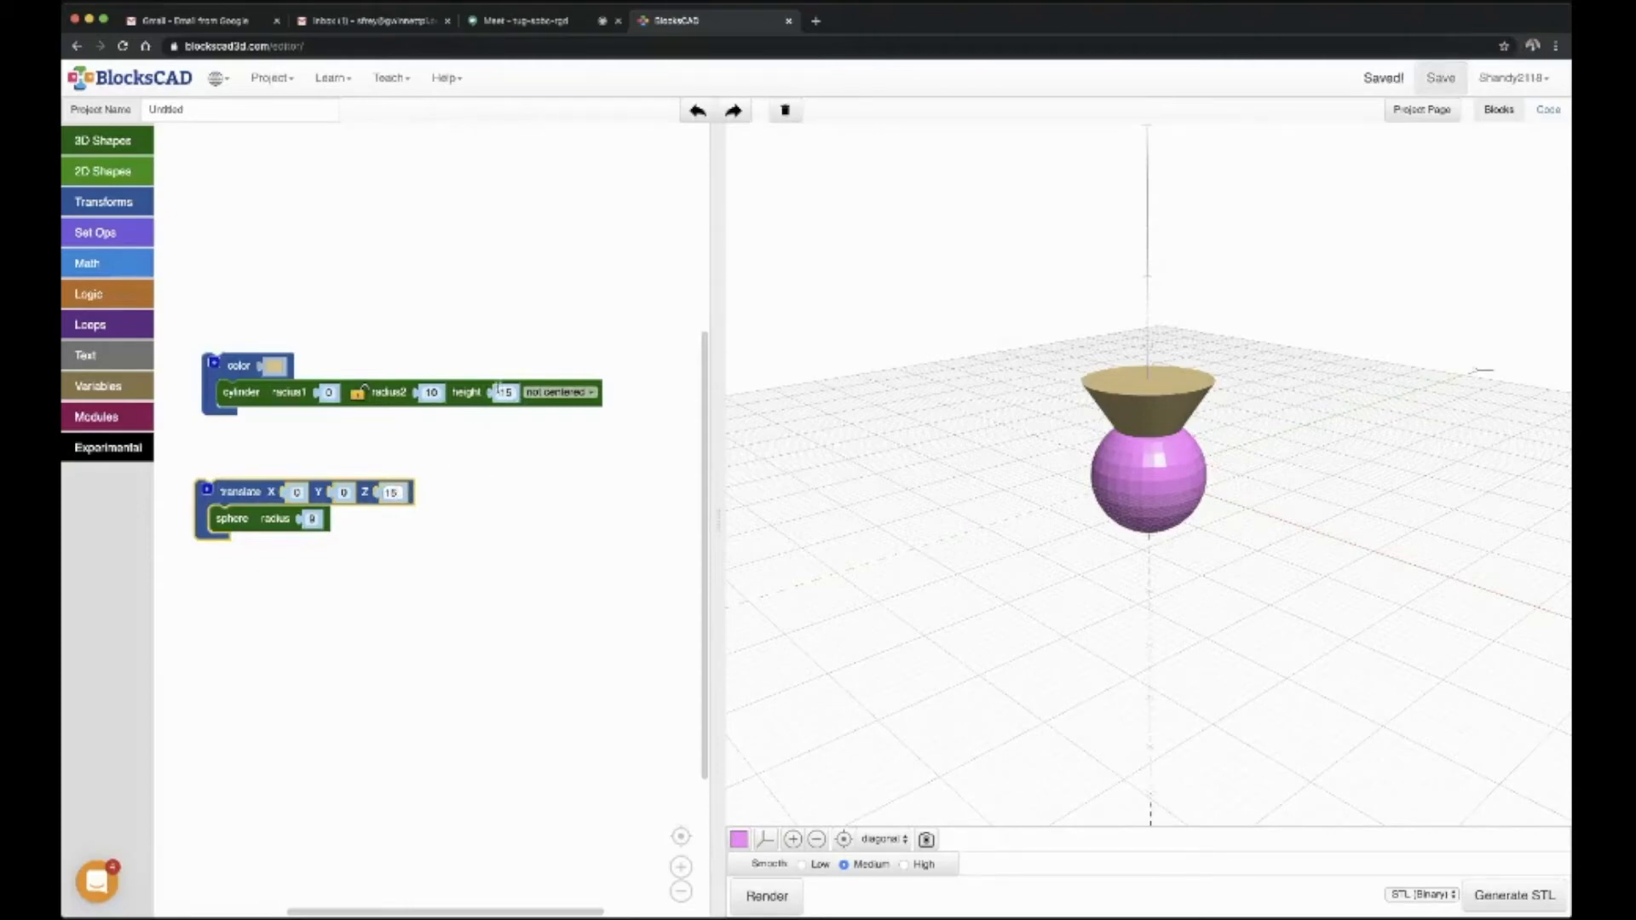
pyautogui.moveTo(992, 596); pyautogui.dragTo(878, 523)
pyautogui.click(756, 905)
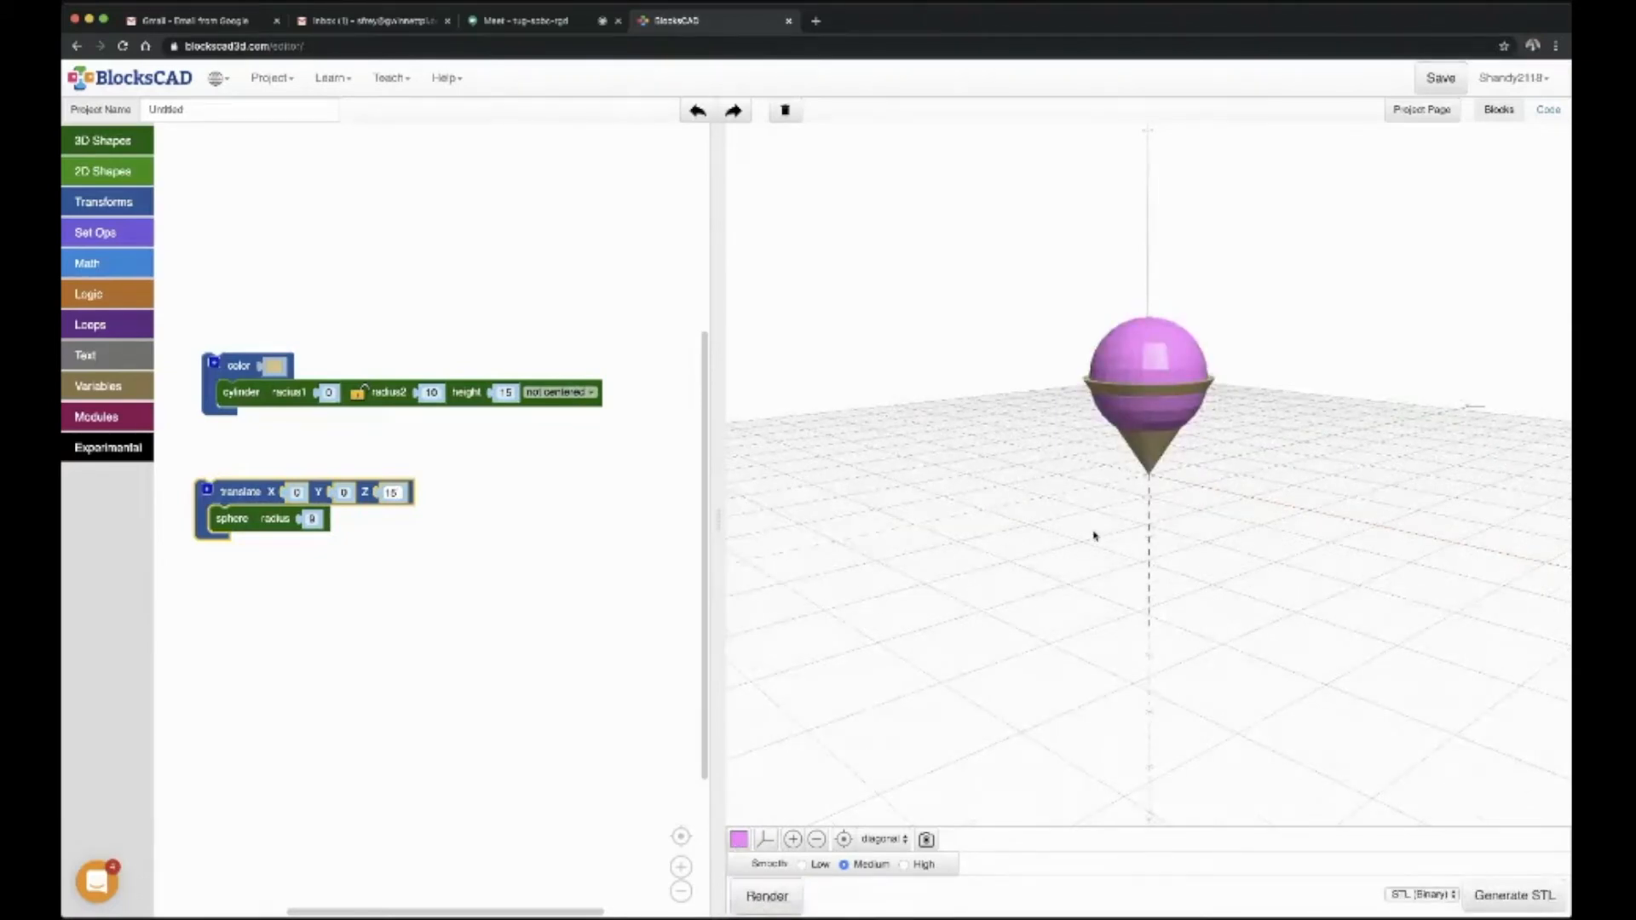
pyautogui.moveTo(1141, 490); pyautogui.dragTo(1150, 423)
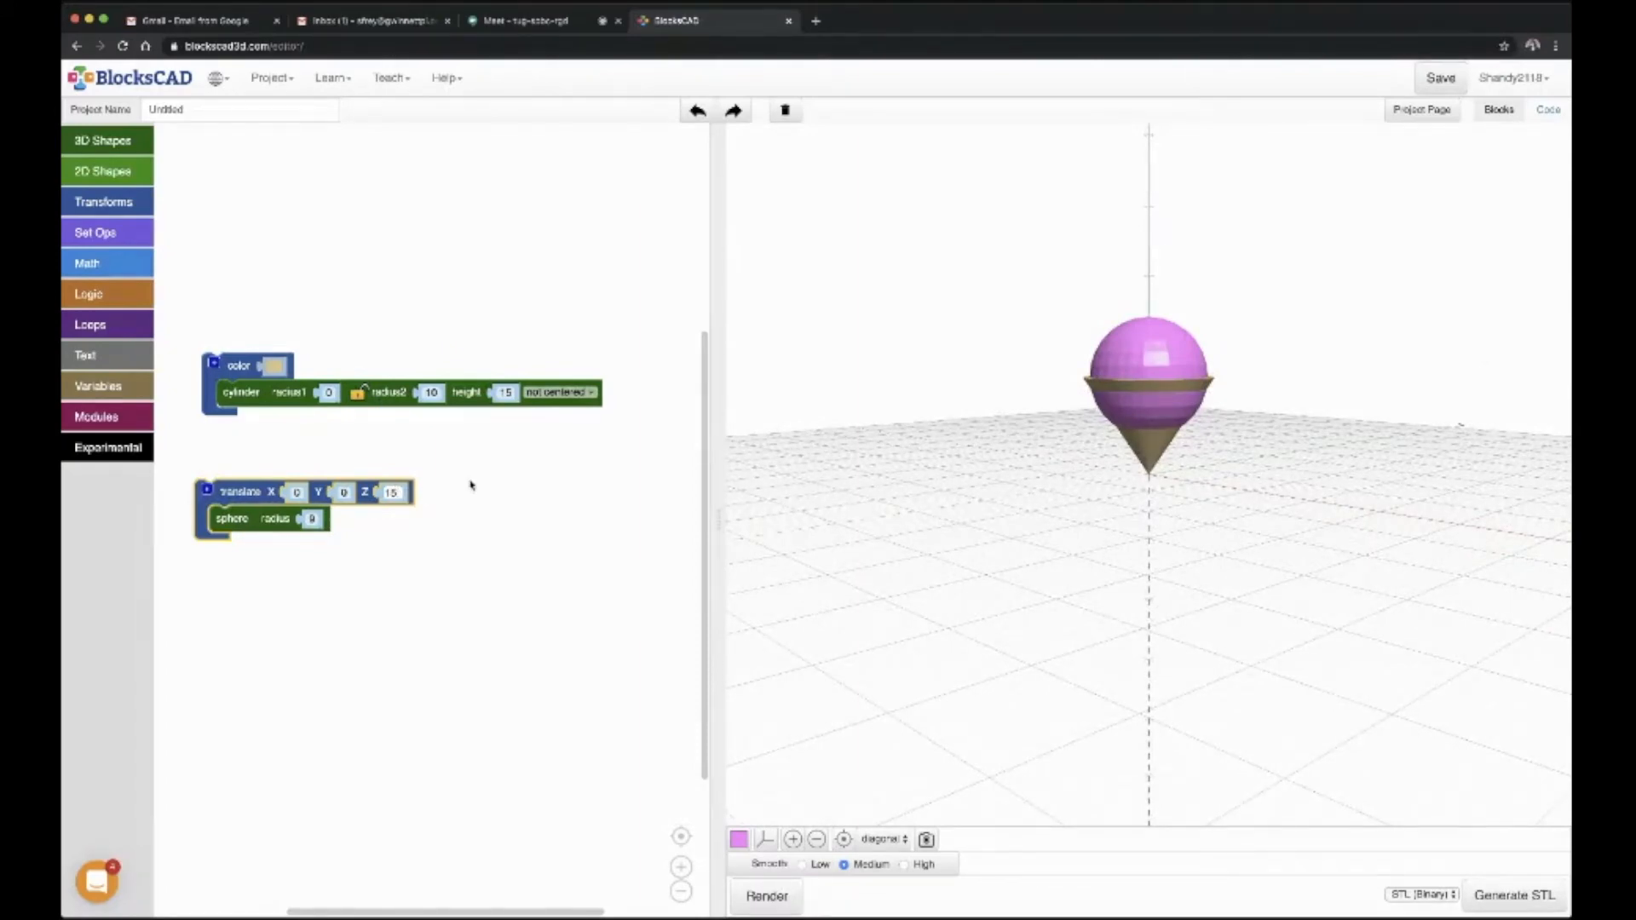
# Raise the sphere by setting its translate Z to 20, and render the model
pyautogui.press('BackSpace')
pyautogui.write('20')
pyautogui.click(752, 902)
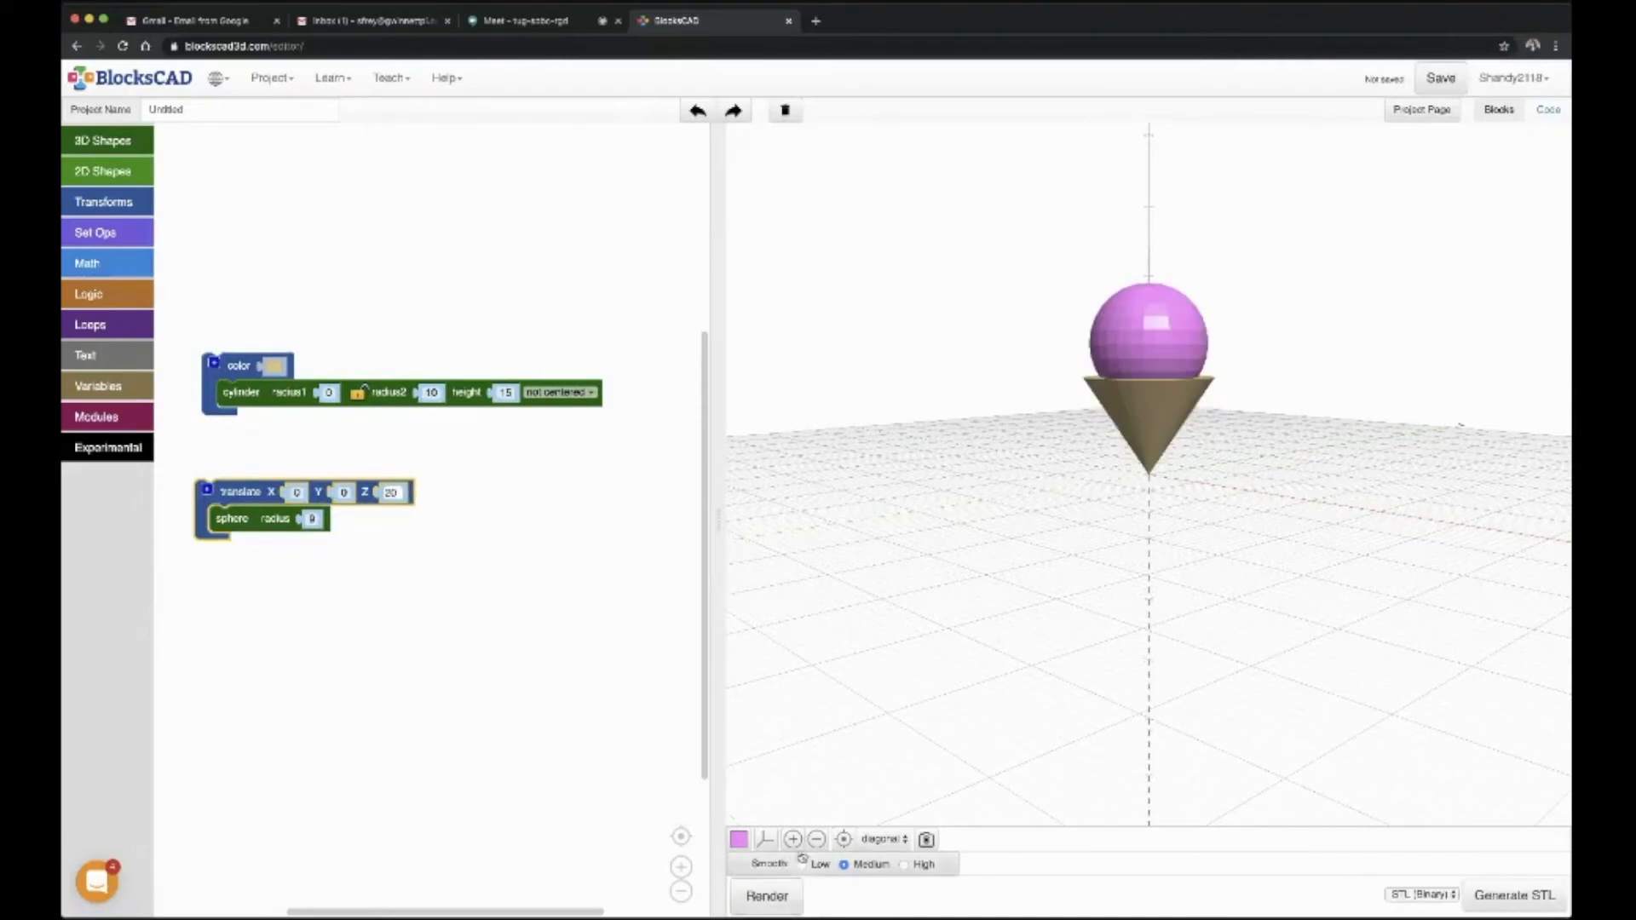
pyautogui.moveTo(1166, 394); pyautogui.dragTo(1169, 452)
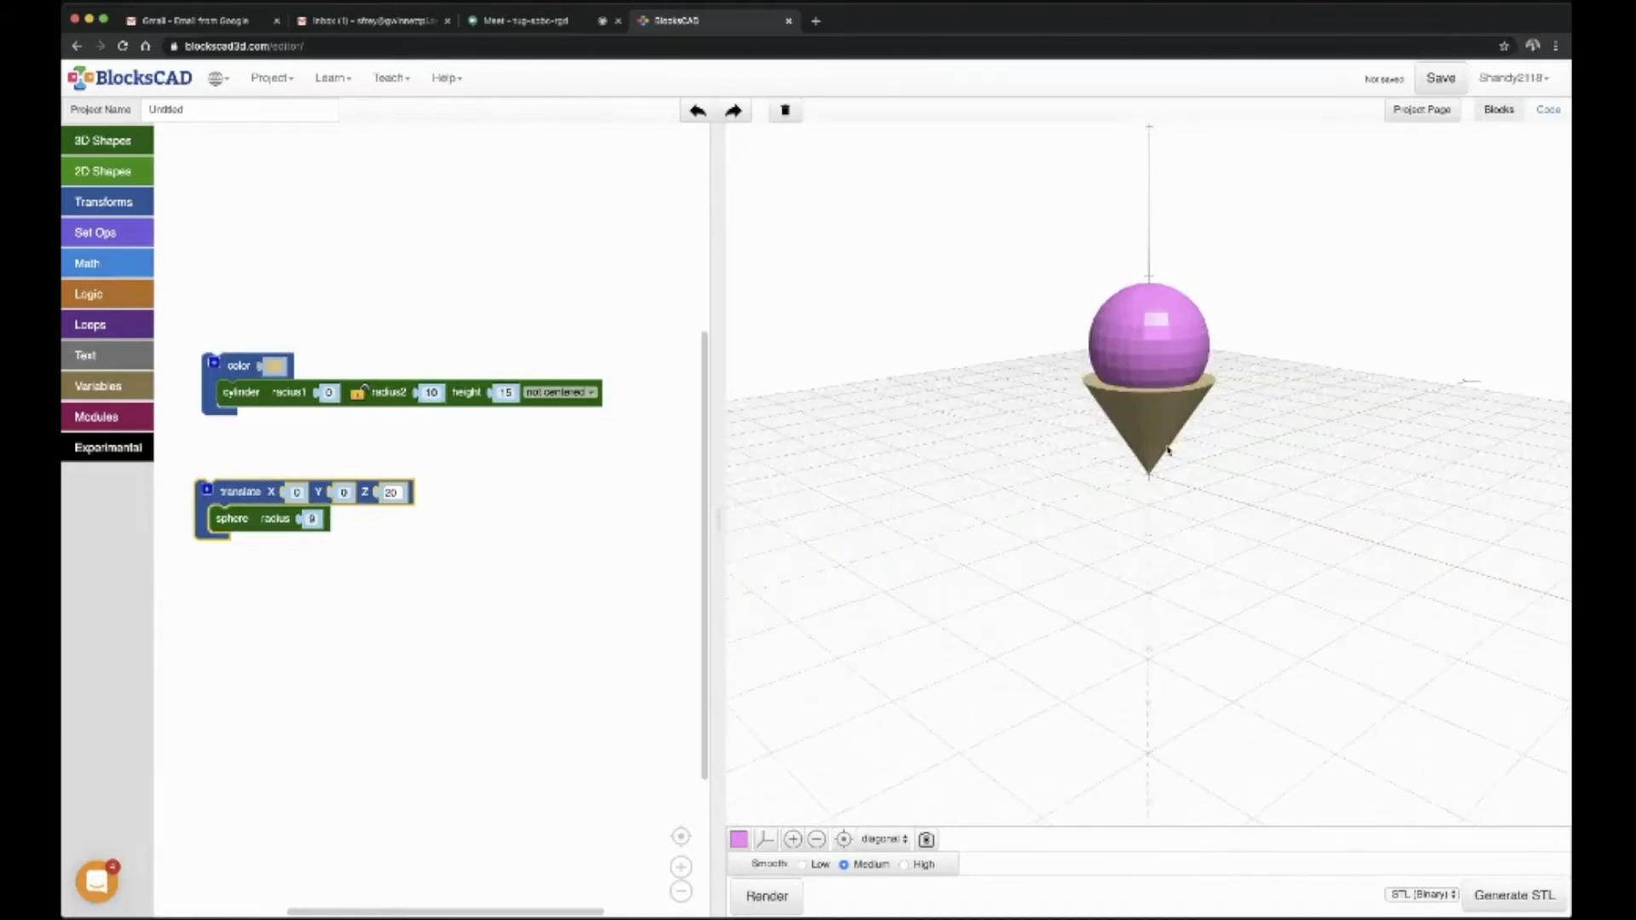
# Set the sphere's translate Z to 18 and render it seated in the cone
pyautogui.press('BackSpace')
pyautogui.click(767, 899)
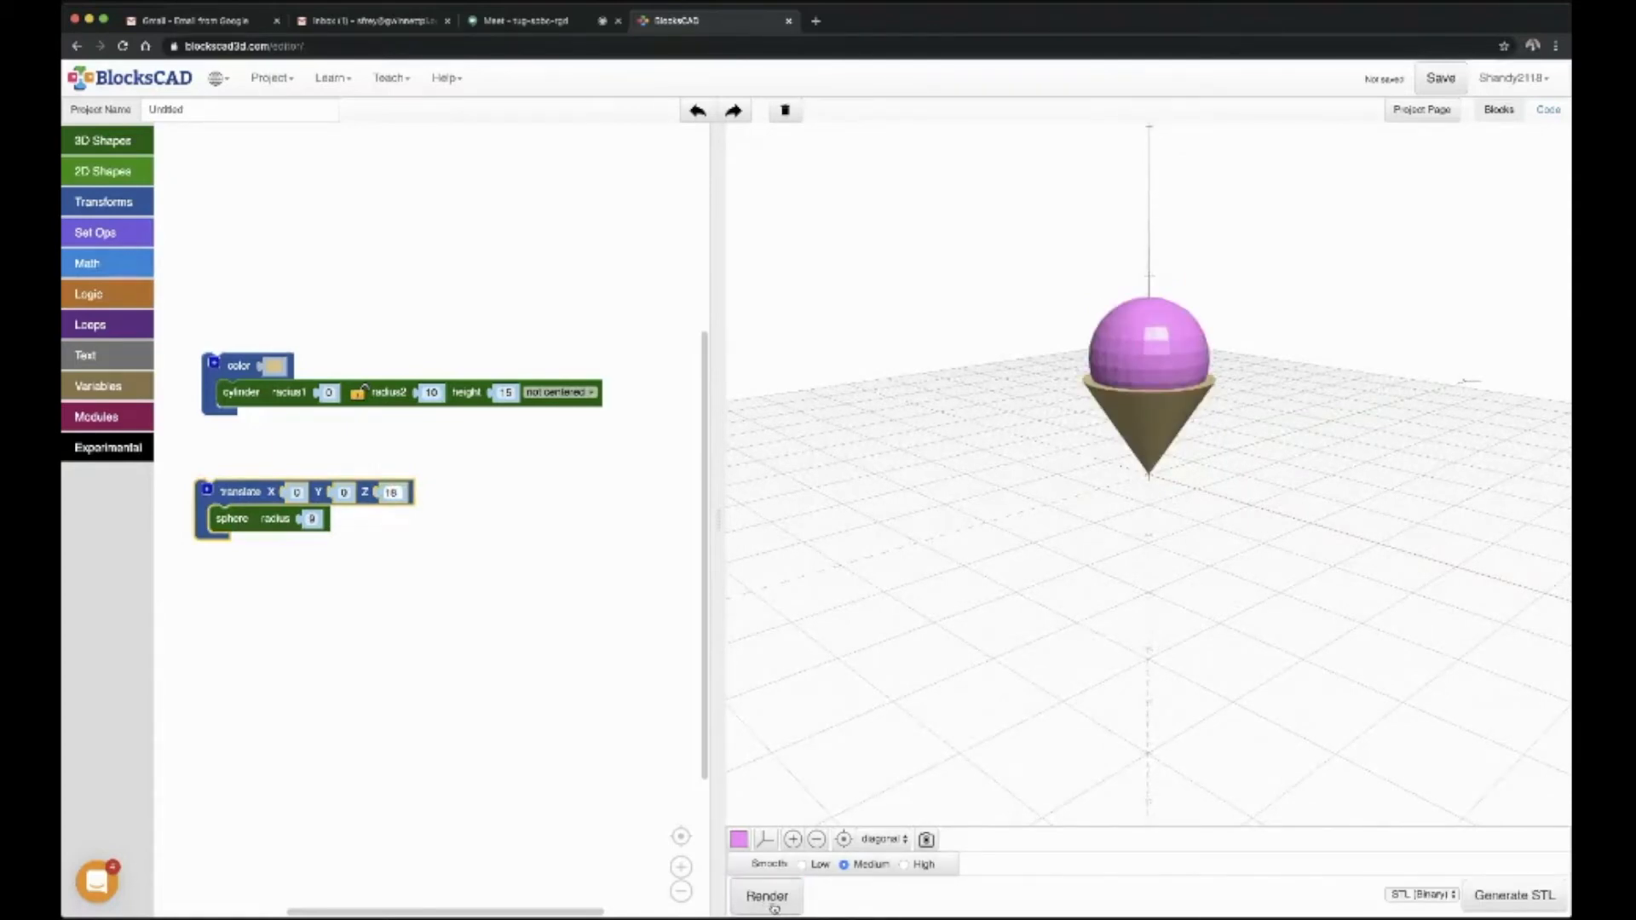
pyautogui.moveTo(1170, 420); pyautogui.dragTo(1156, 440)
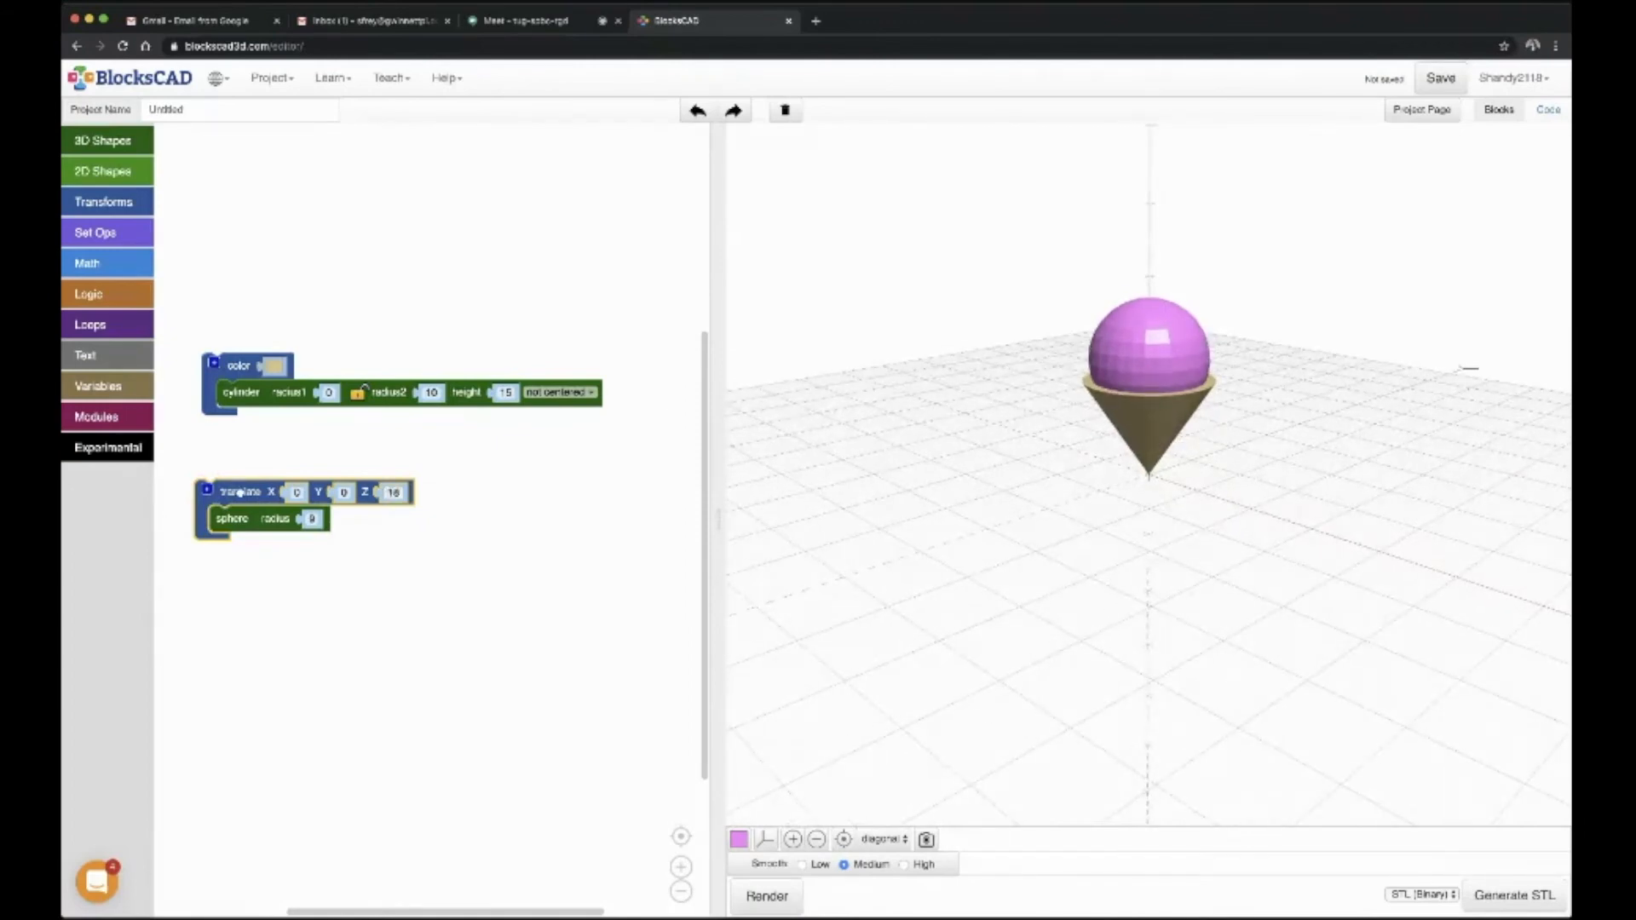
# Wrap the sphere's translate block in a color transform
pyautogui.moveTo(239, 493); pyautogui.dragTo(255, 522)
pyautogui.moveTo(1125, 379); pyautogui.dragTo(1123, 384)
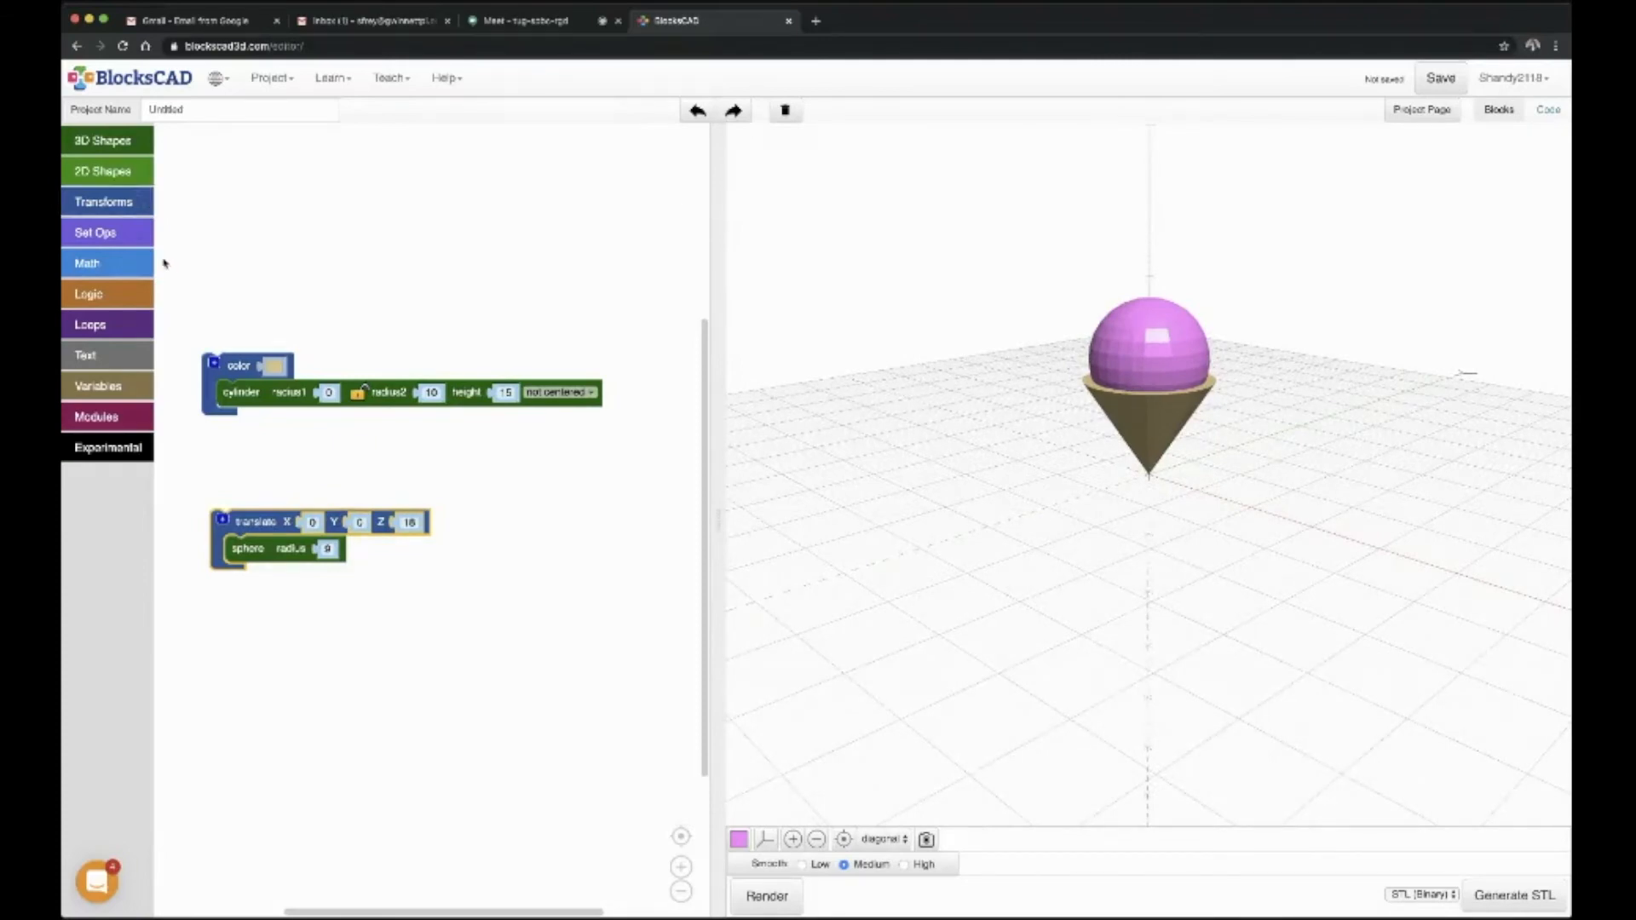
pyautogui.click(118, 202)
pyautogui.moveTo(196, 422); pyautogui.dragTo(235, 494)
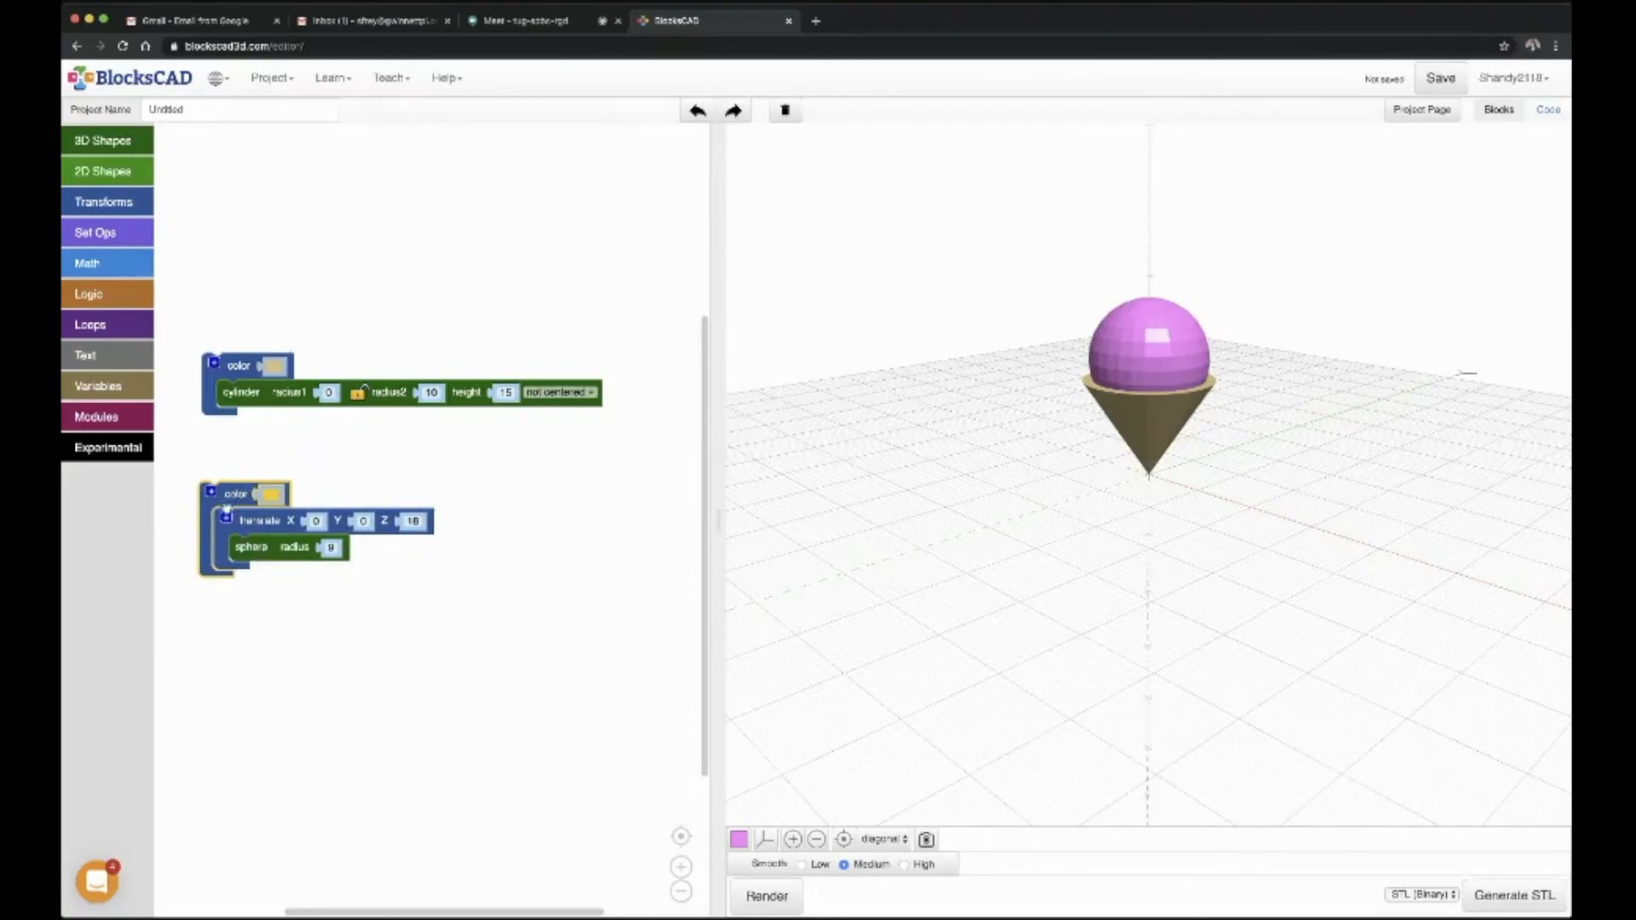
# Change the sphere's color swatch to white and render the recolored scoop
pyautogui.click(273, 495)
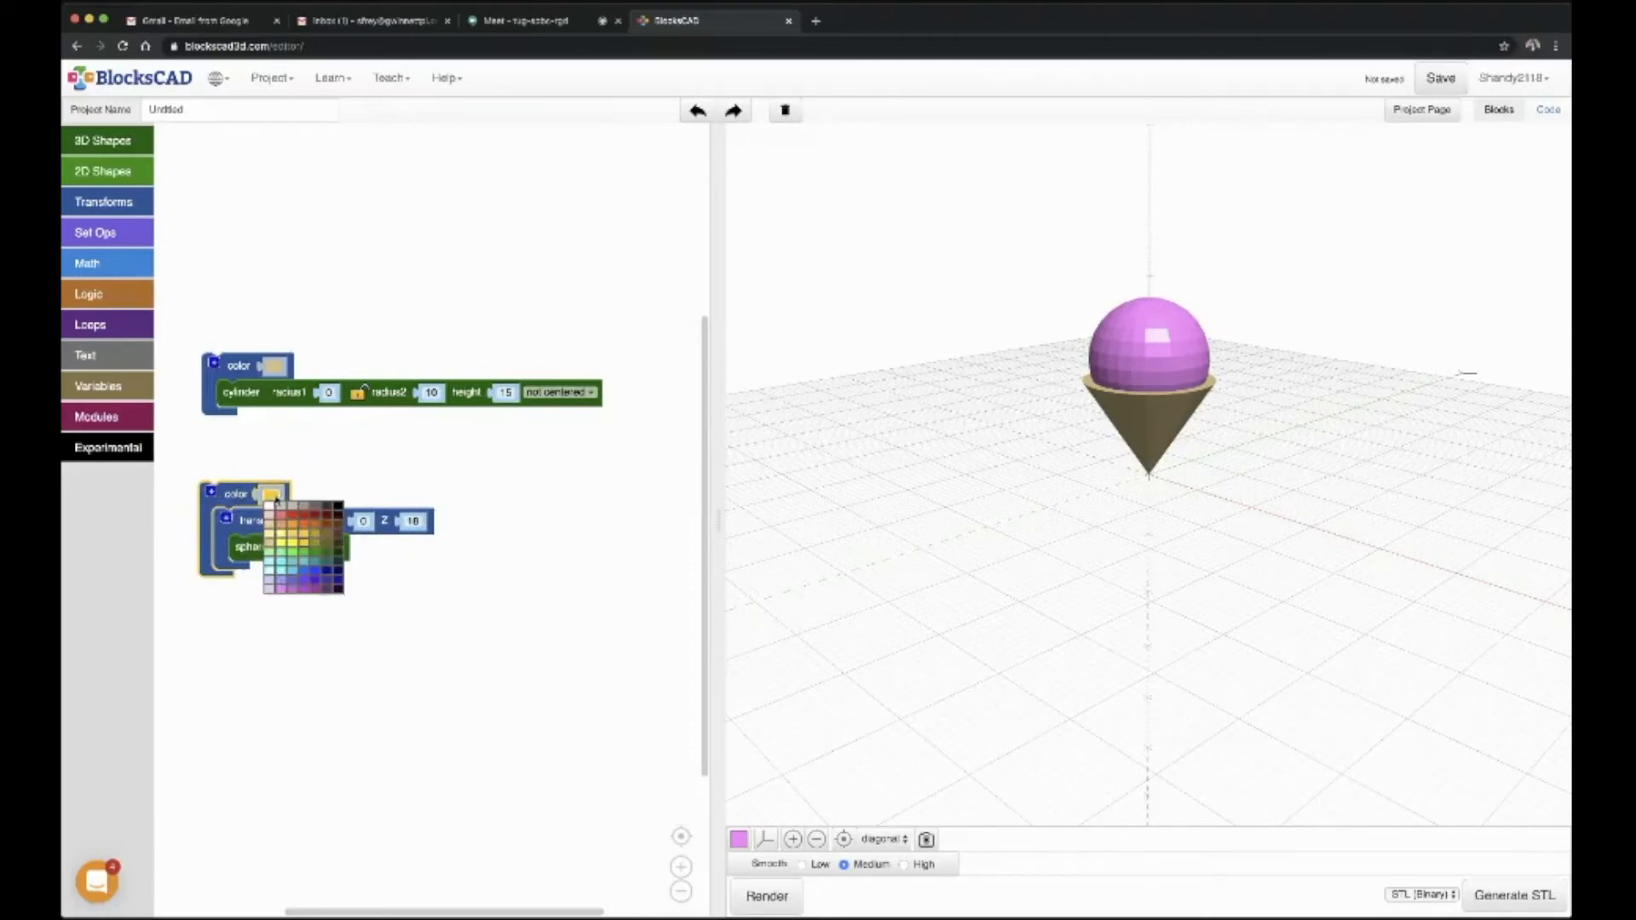
pyautogui.click(269, 509)
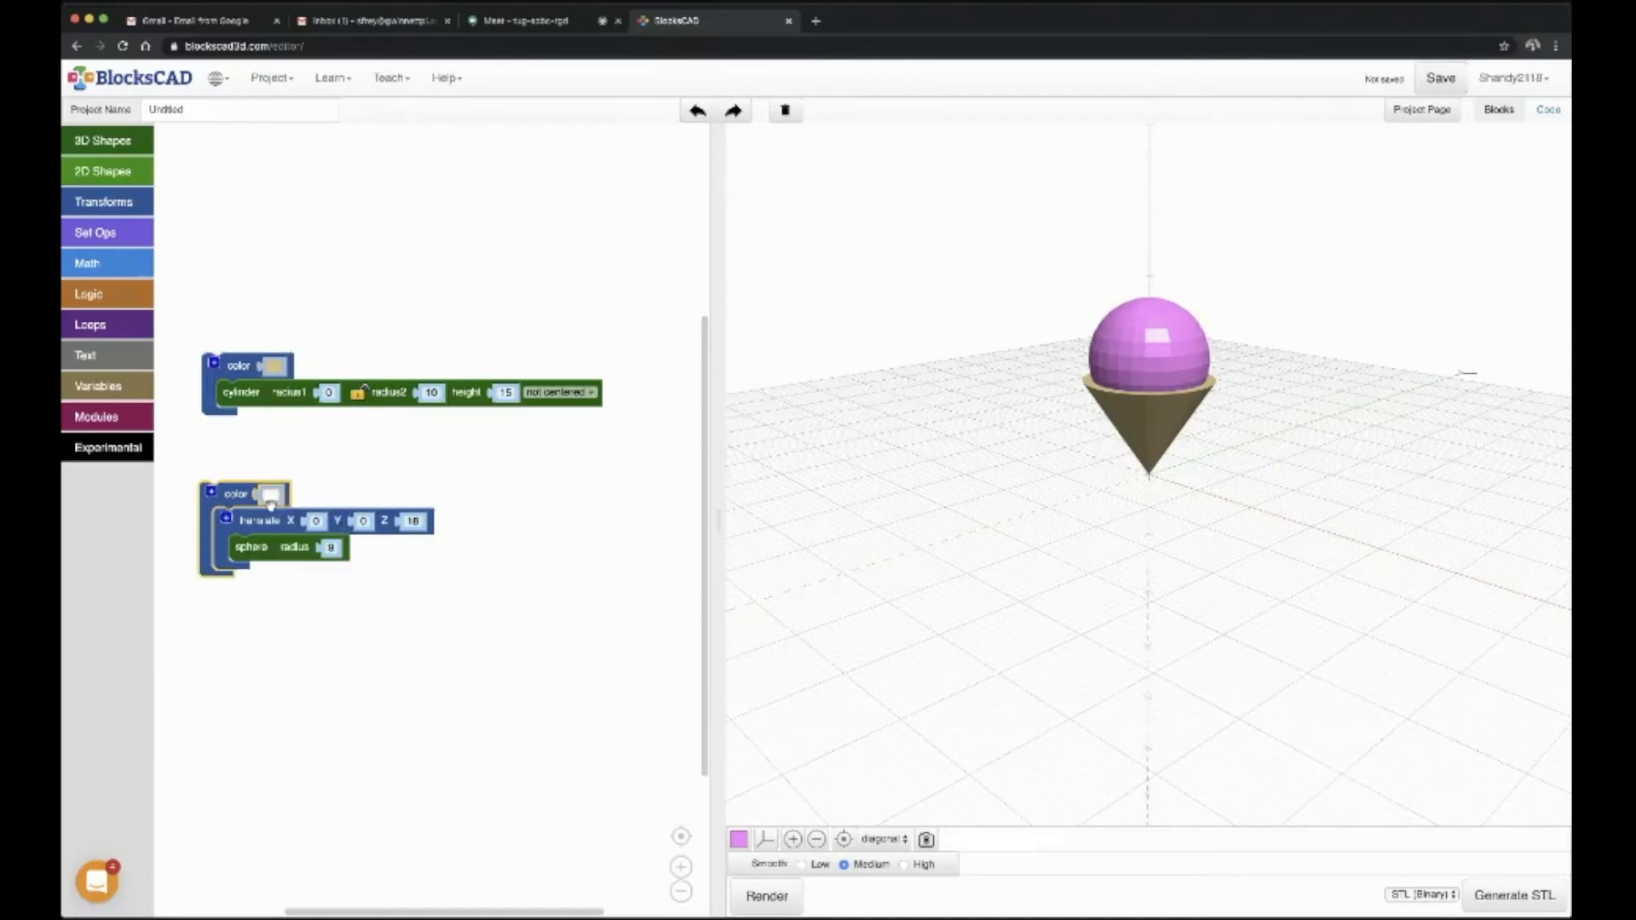
pyautogui.click(766, 899)
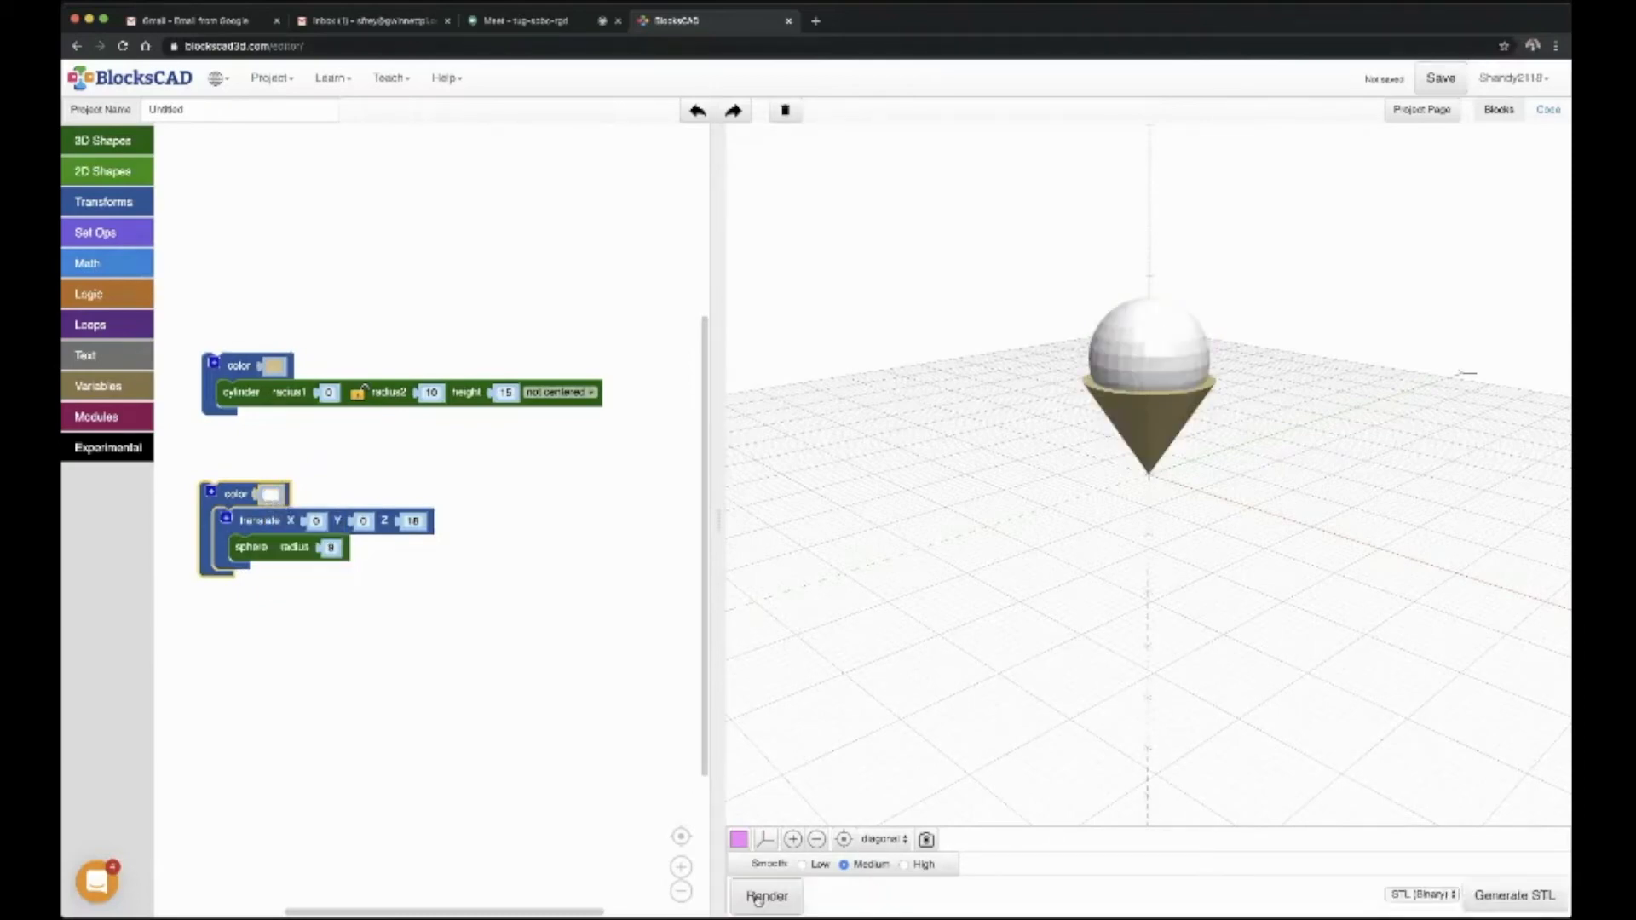
pyautogui.moveTo(1193, 445)
pyautogui.mouseDown()
pyautogui.moveTo(1190, 418)
pyautogui.moveTo(1186, 432)
pyautogui.mouseUp()
pyautogui.scroll(-2, 1146, 471)
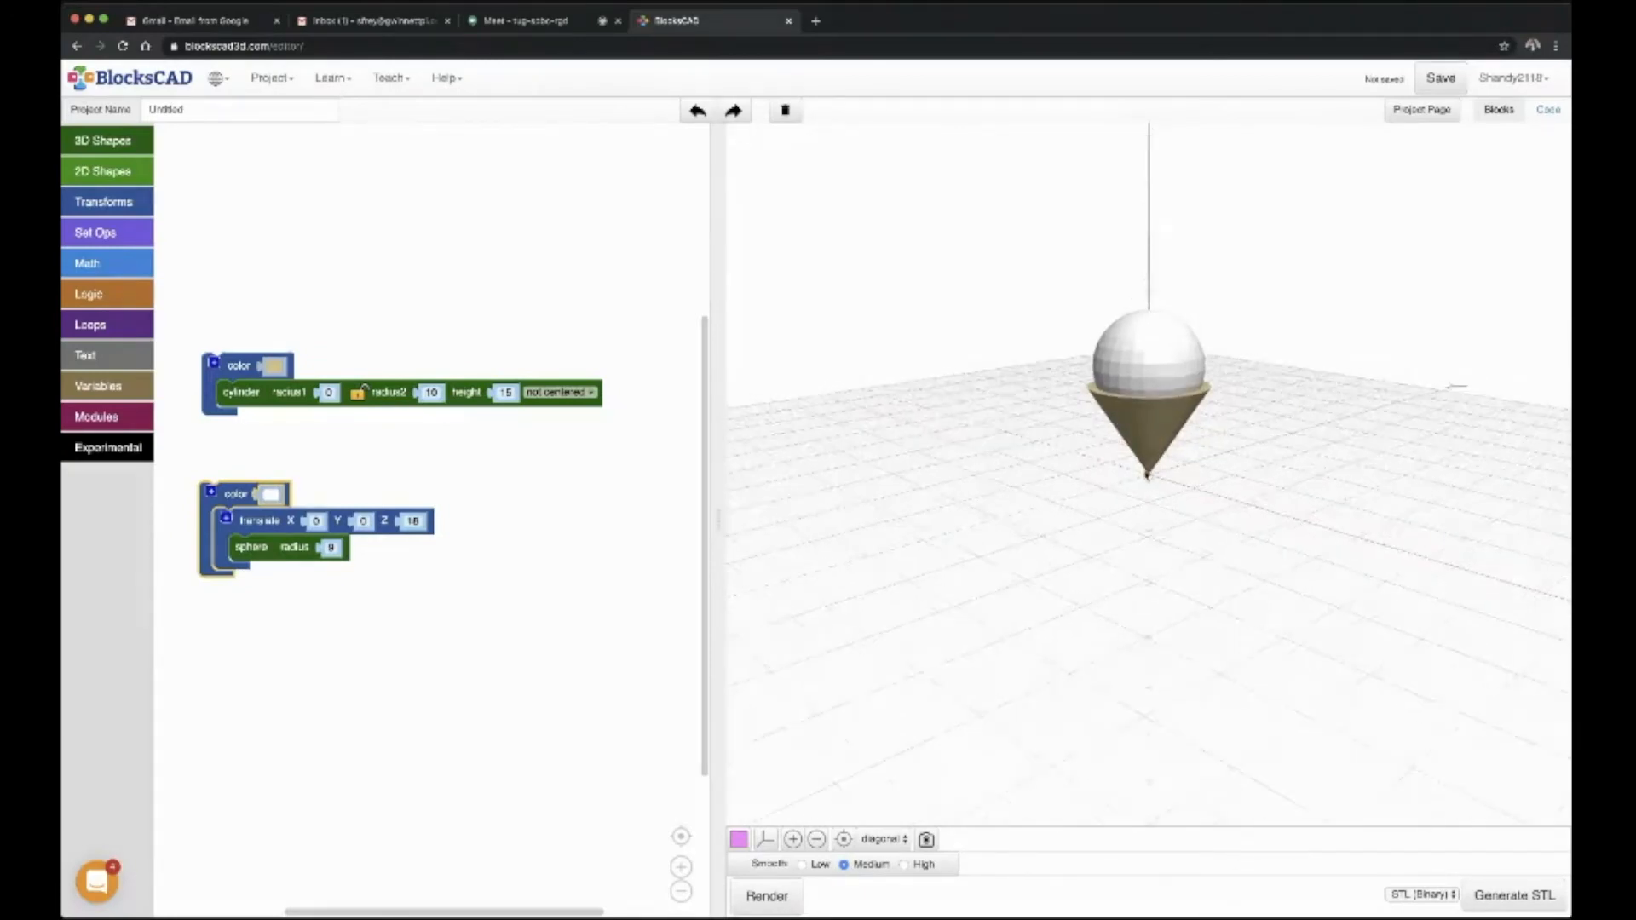
pyautogui.moveTo(1144, 381); pyautogui.dragTo(1145, 394)
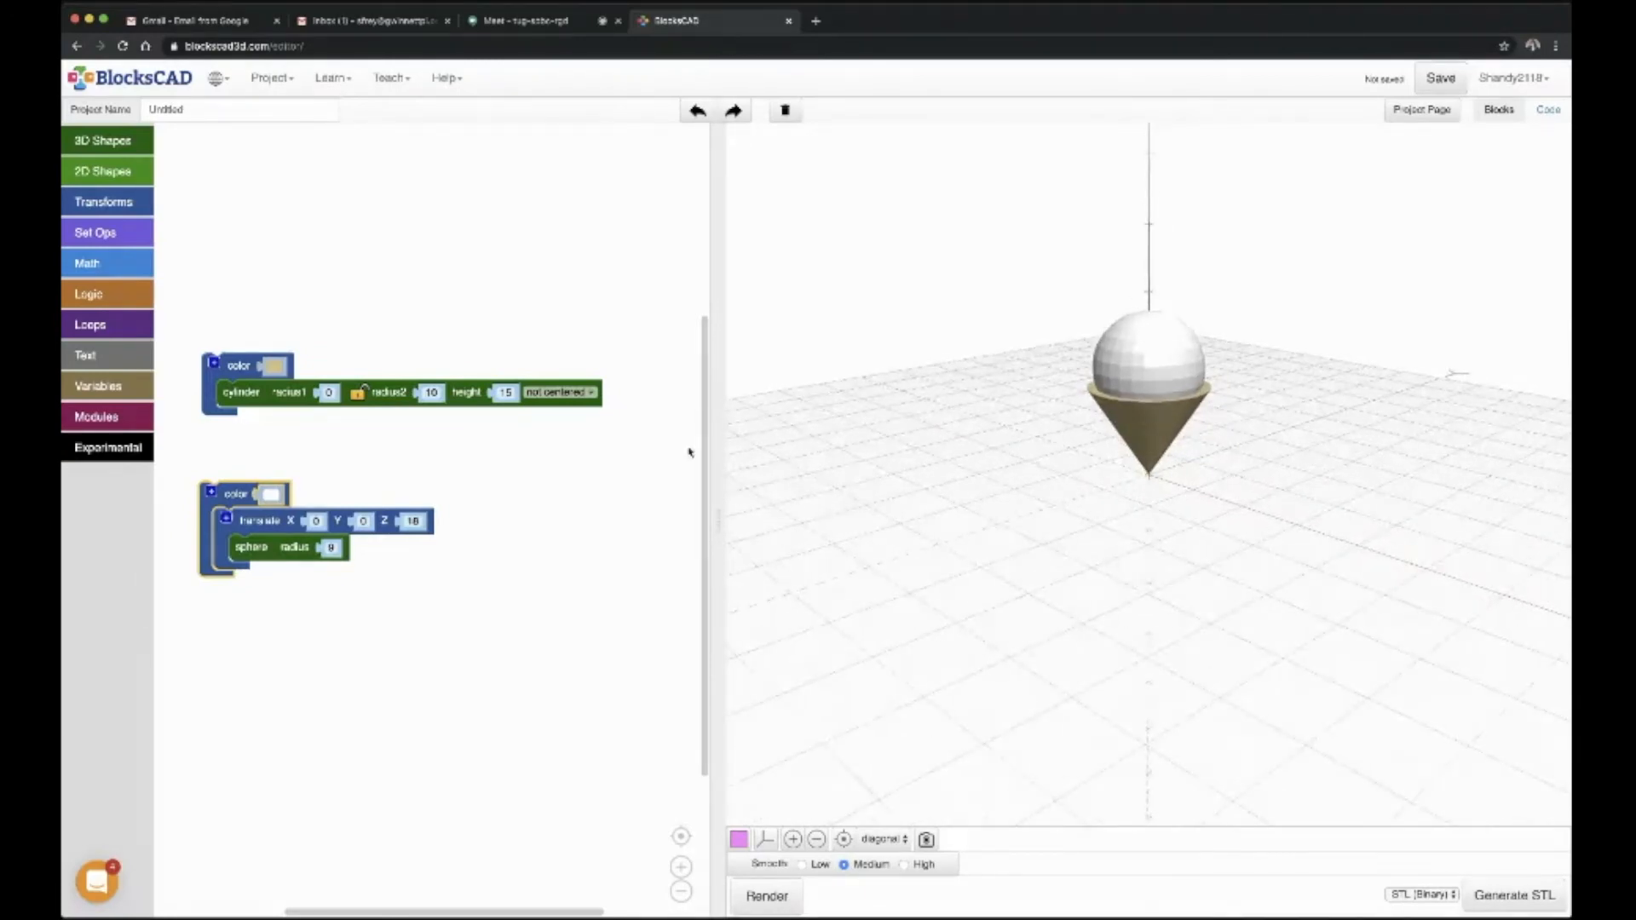
# Duplicate the white sphere's whole block group, place the copy below the original and render the model
pyautogui.moveTo(237, 496); pyautogui.dragTo(238, 464)
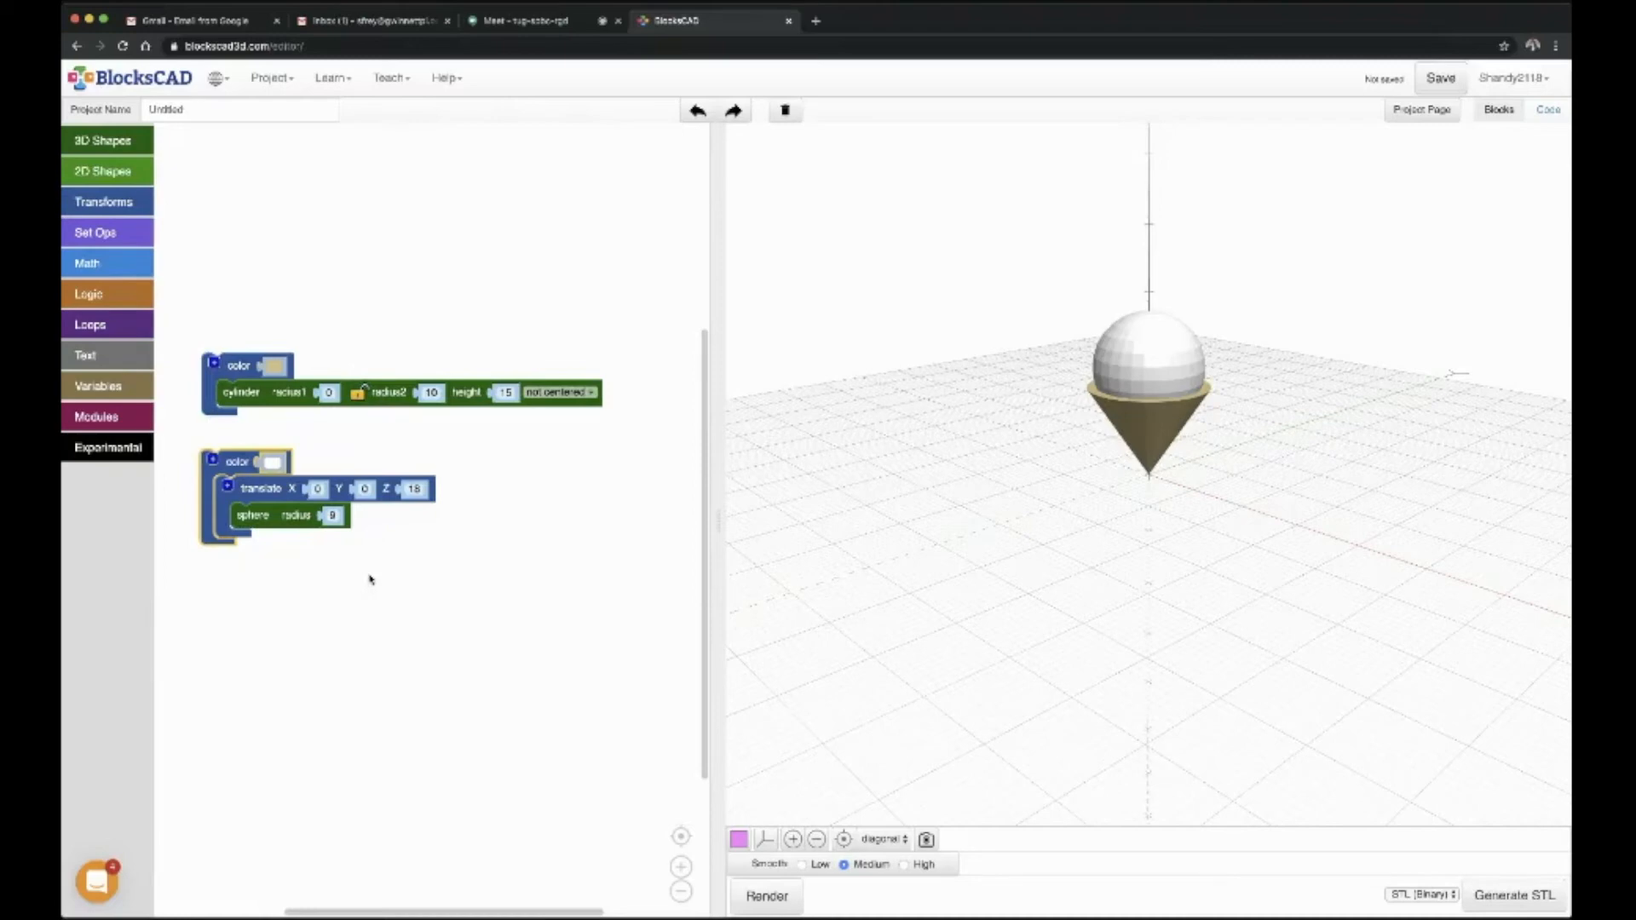
pyautogui.rightClick(237, 463)
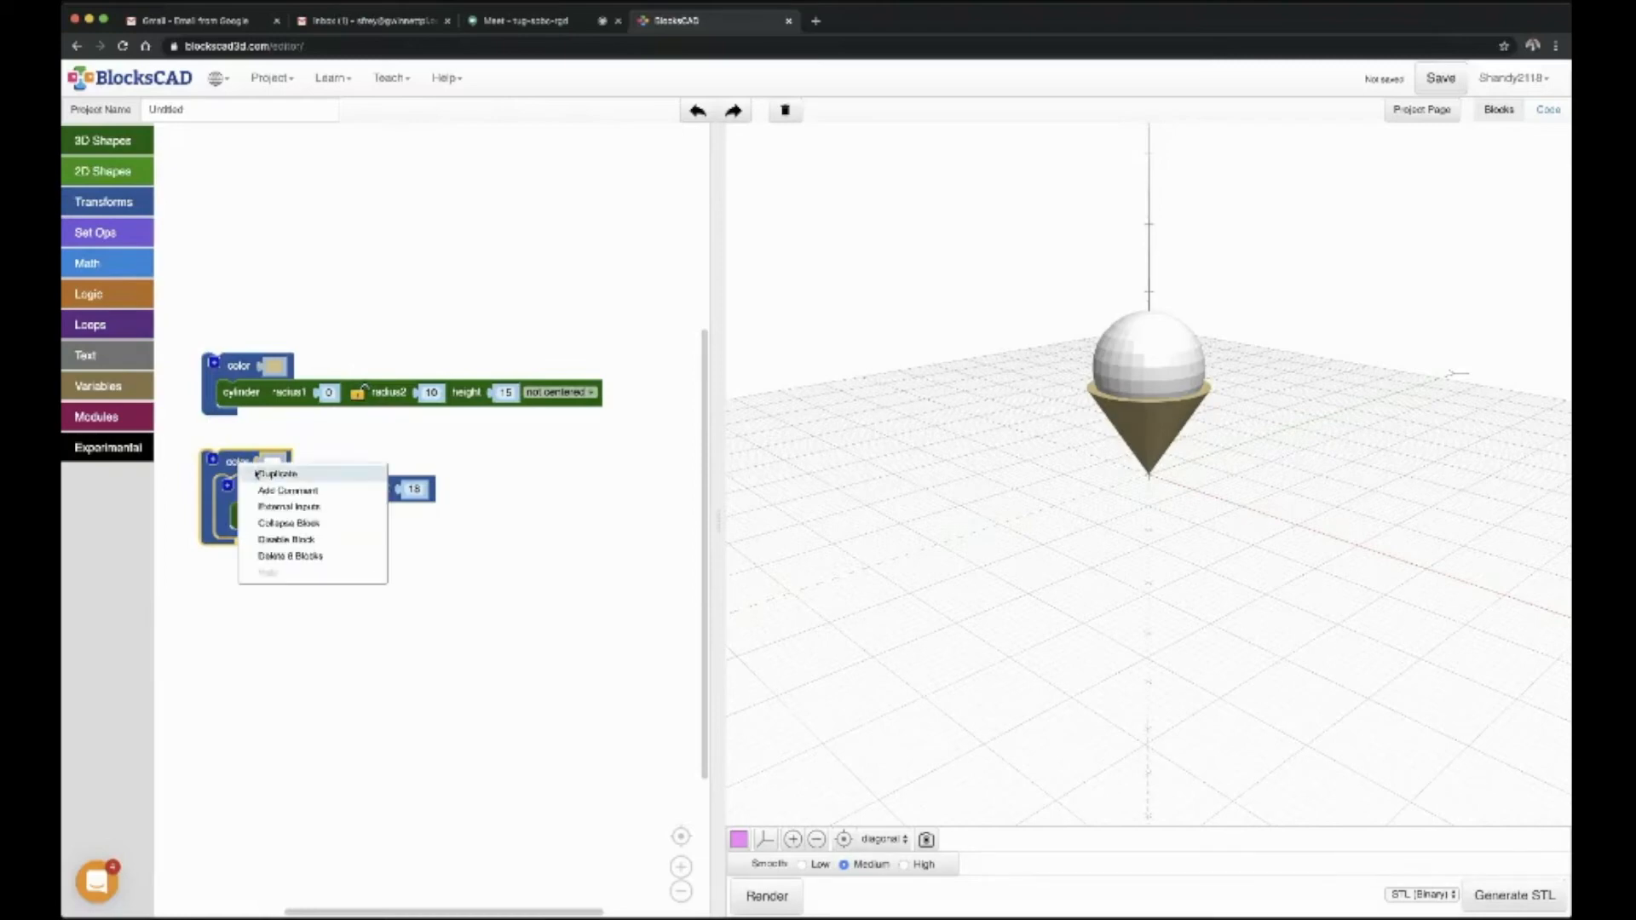
pyautogui.click(268, 479)
pyautogui.moveTo(285, 546); pyautogui.dragTo(245, 591)
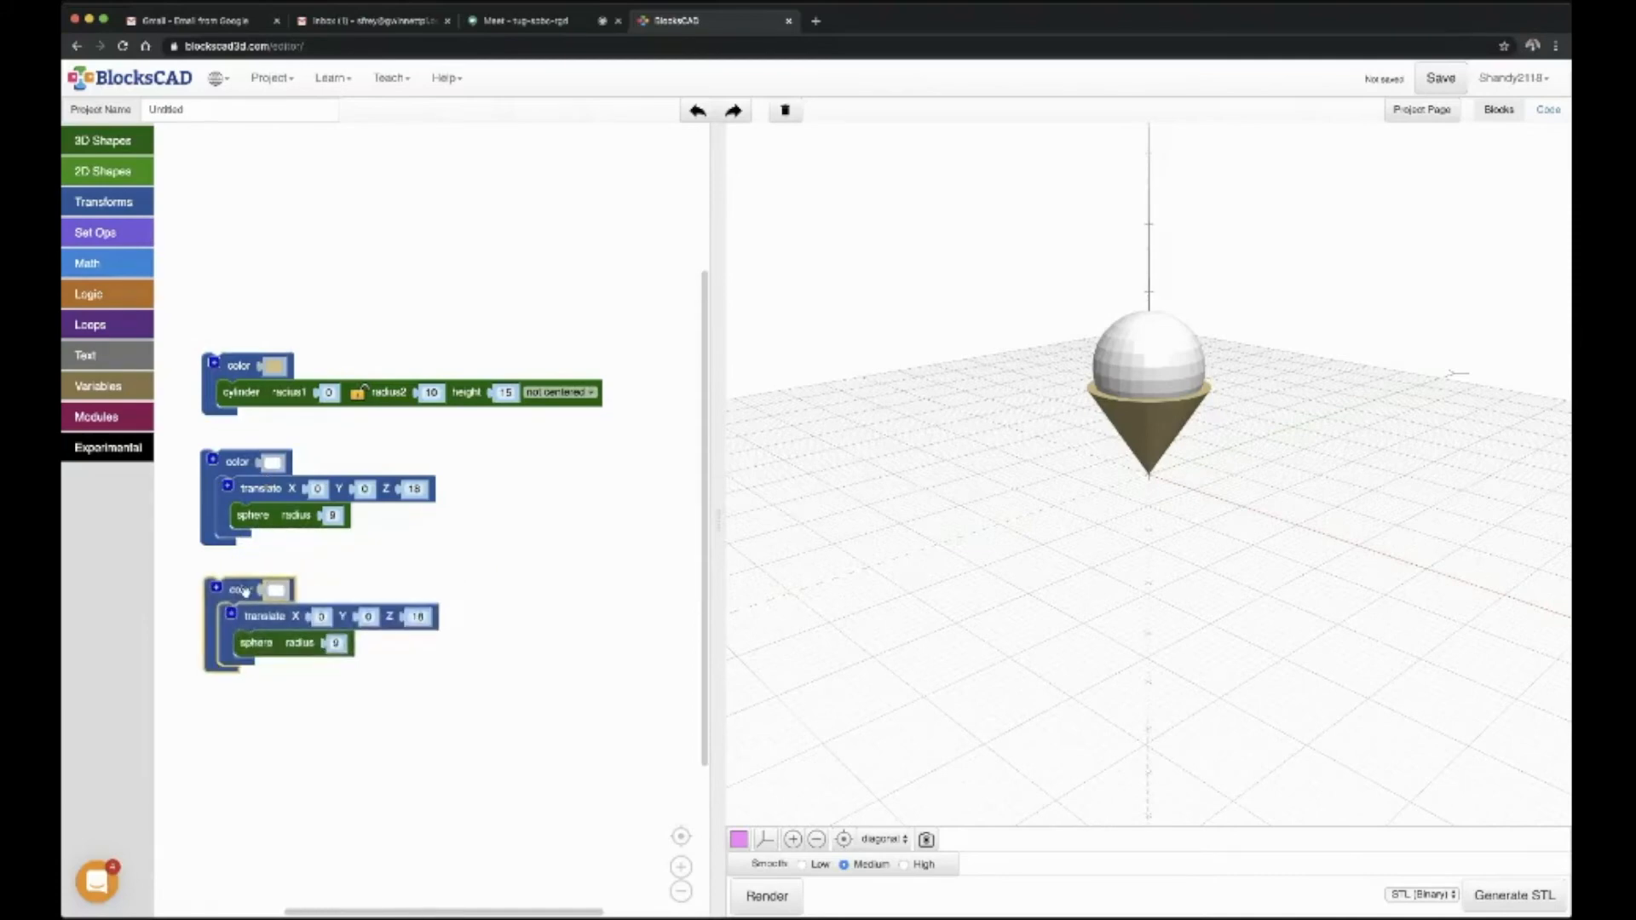
pyautogui.click(782, 897)
pyautogui.moveTo(1151, 418)
pyautogui.mouseDown()
pyautogui.moveTo(1143, 457)
pyautogui.moveTo(1154, 387)
pyautogui.moveTo(1150, 414)
pyautogui.mouseUp()
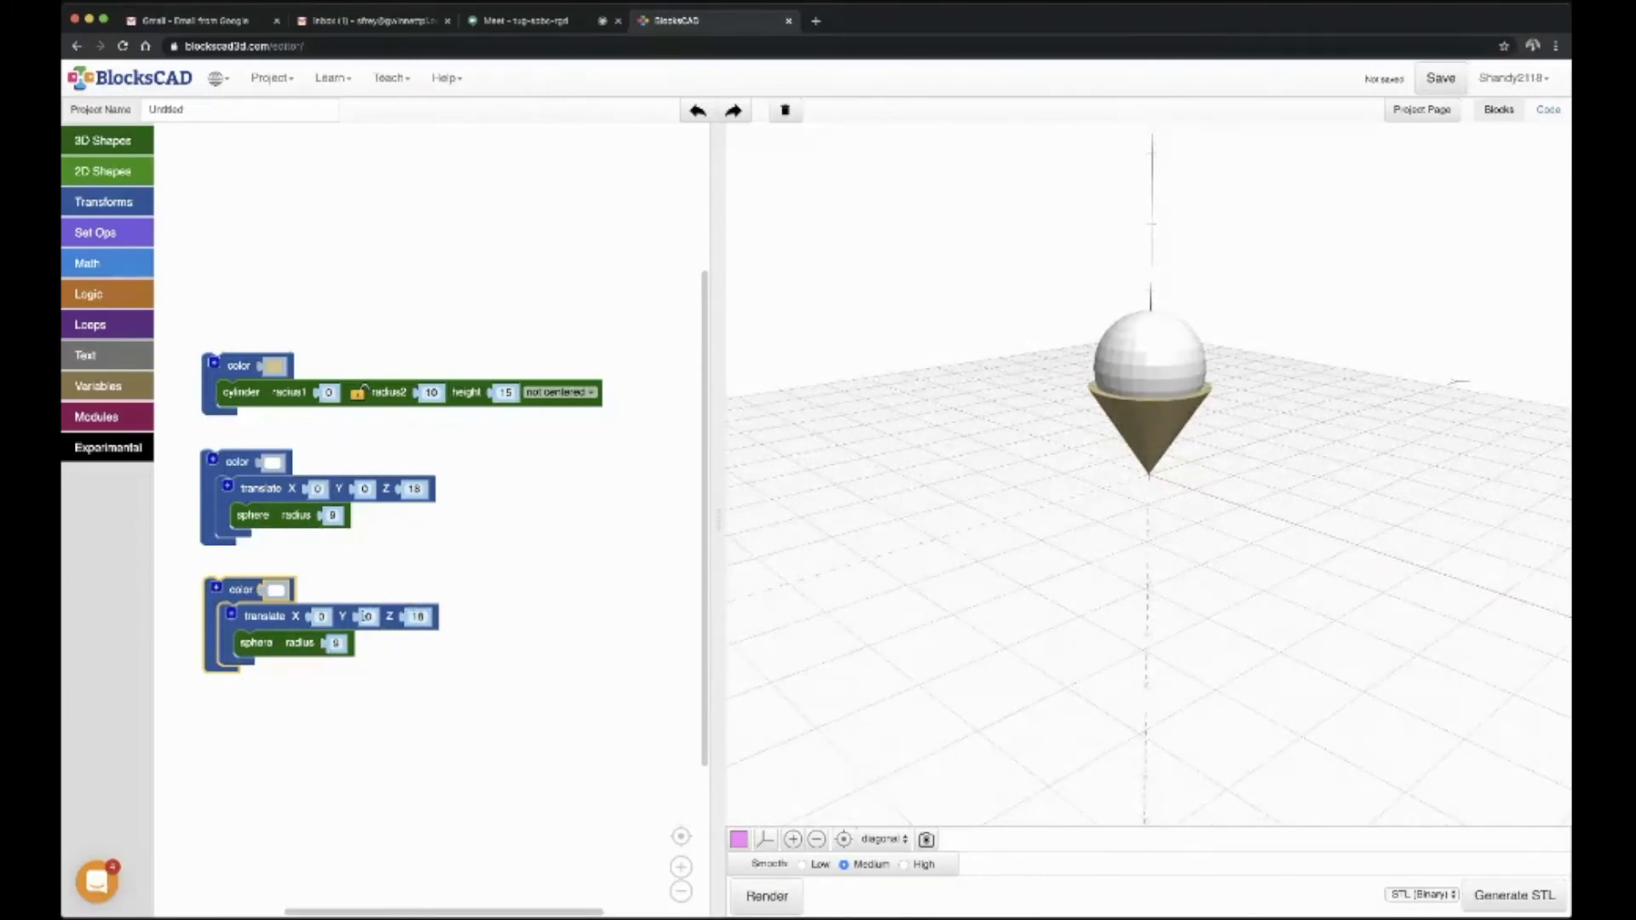
# Set the duplicated sphere's translate Z to 26 and render the second scoop
pyautogui.moveTo(418, 616); pyautogui.dragTo(412, 616)
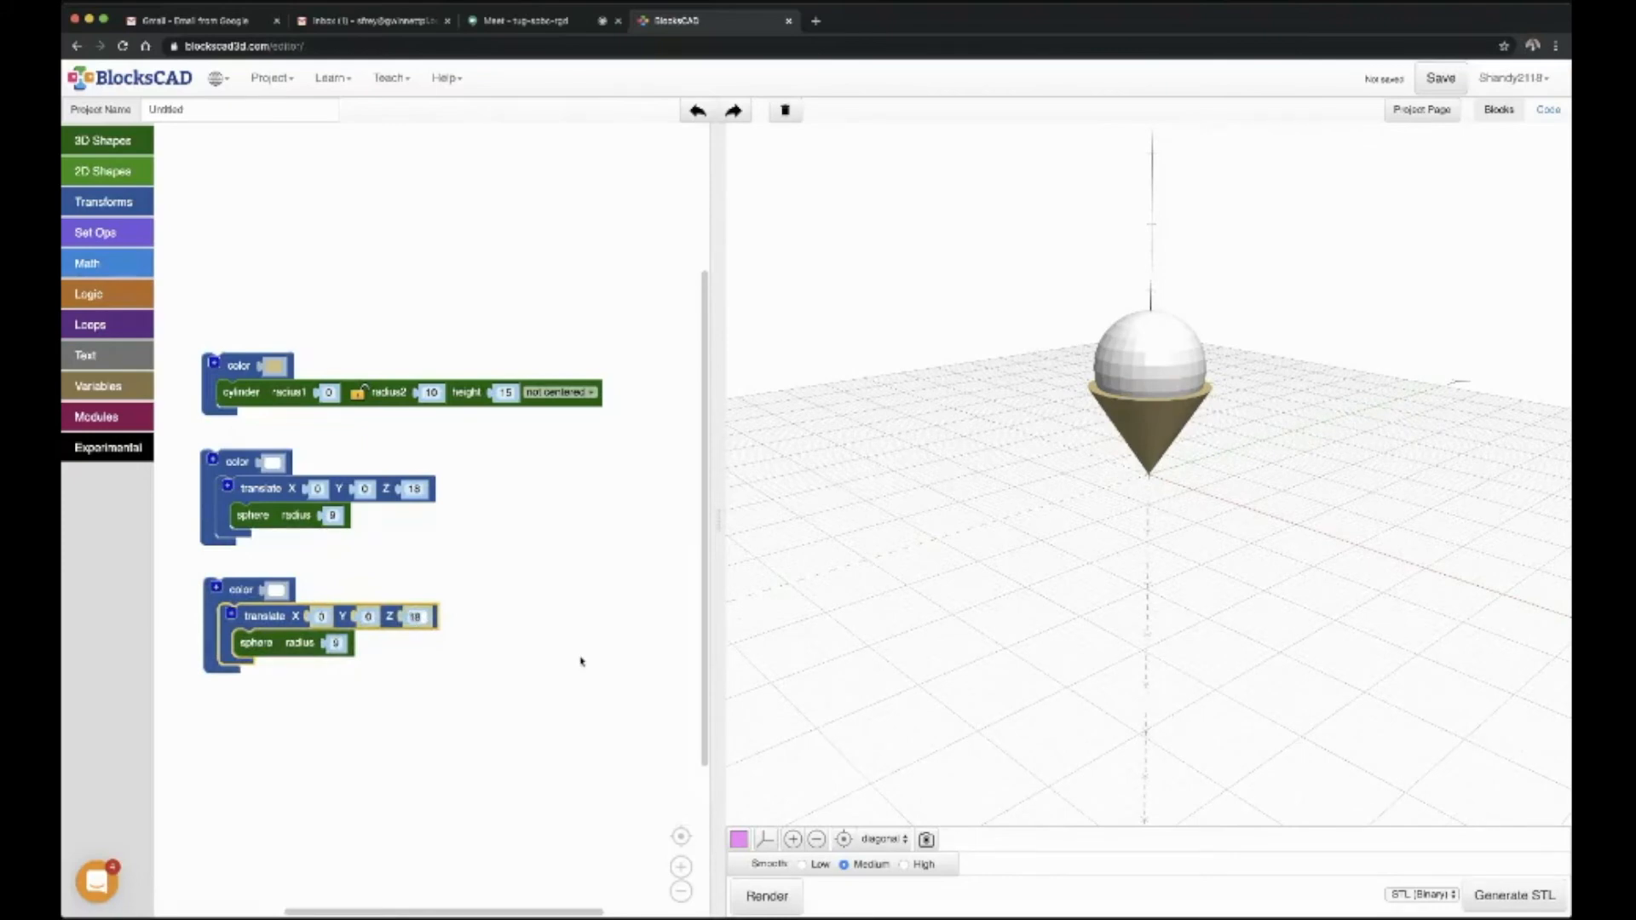
pyautogui.write('26')
pyautogui.click(769, 901)
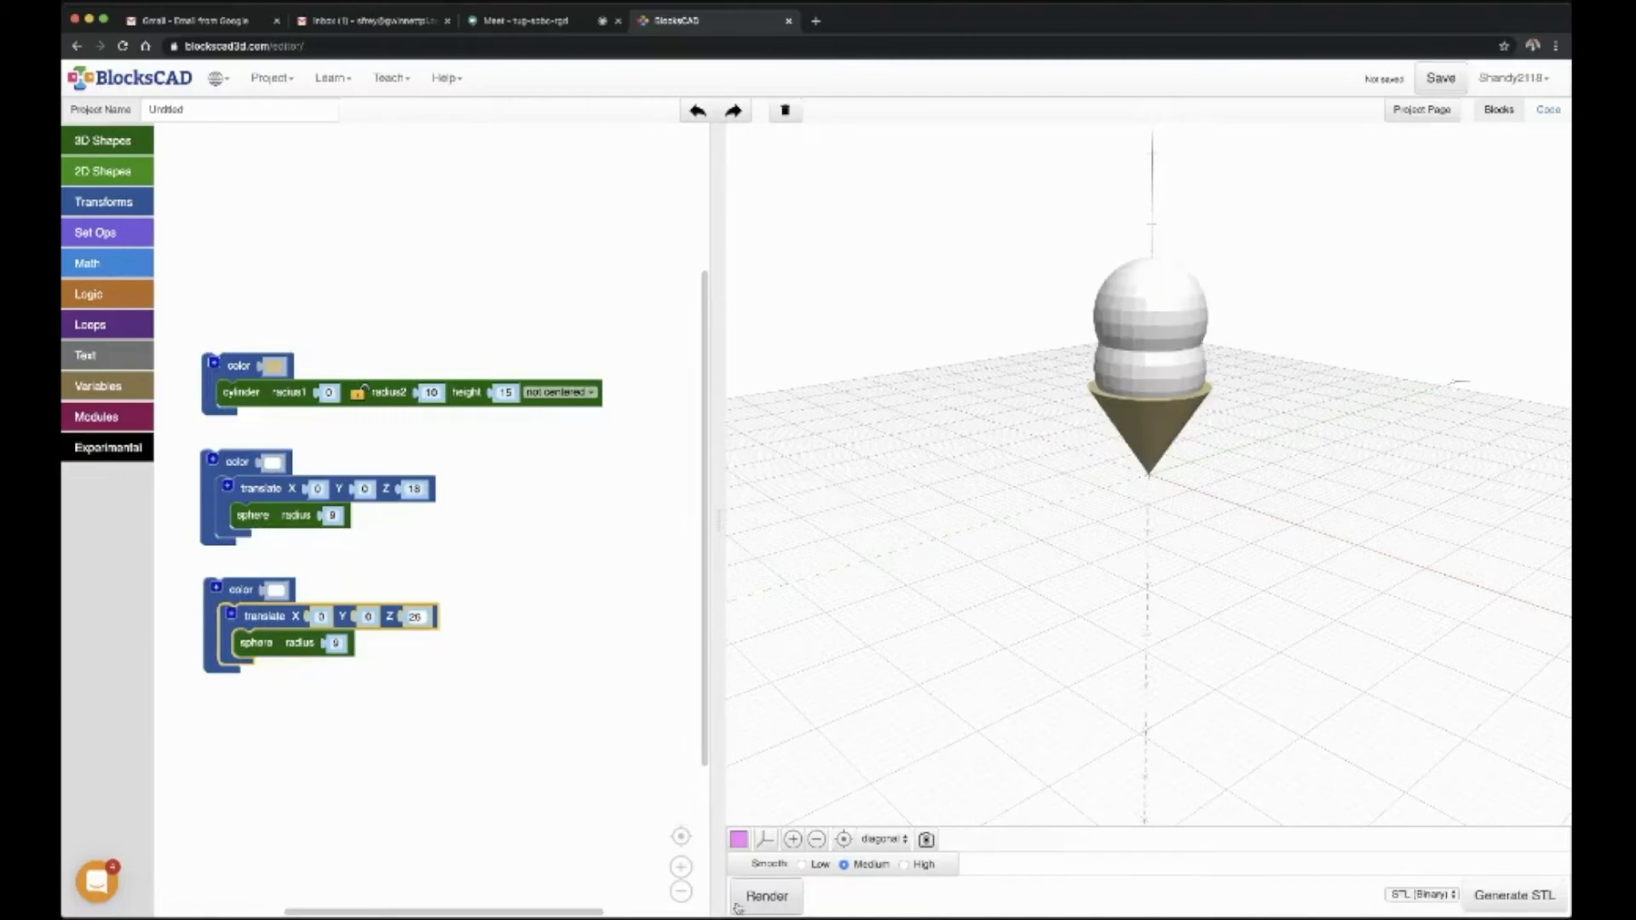
# Set the duplicated sphere's translate Z to 28 and render the two-scoop cone
pyautogui.press('BackSpace')
pyautogui.write('8')
pyautogui.click(758, 896)
pyautogui.moveTo(1146, 388); pyautogui.dragTo(1107, 323)
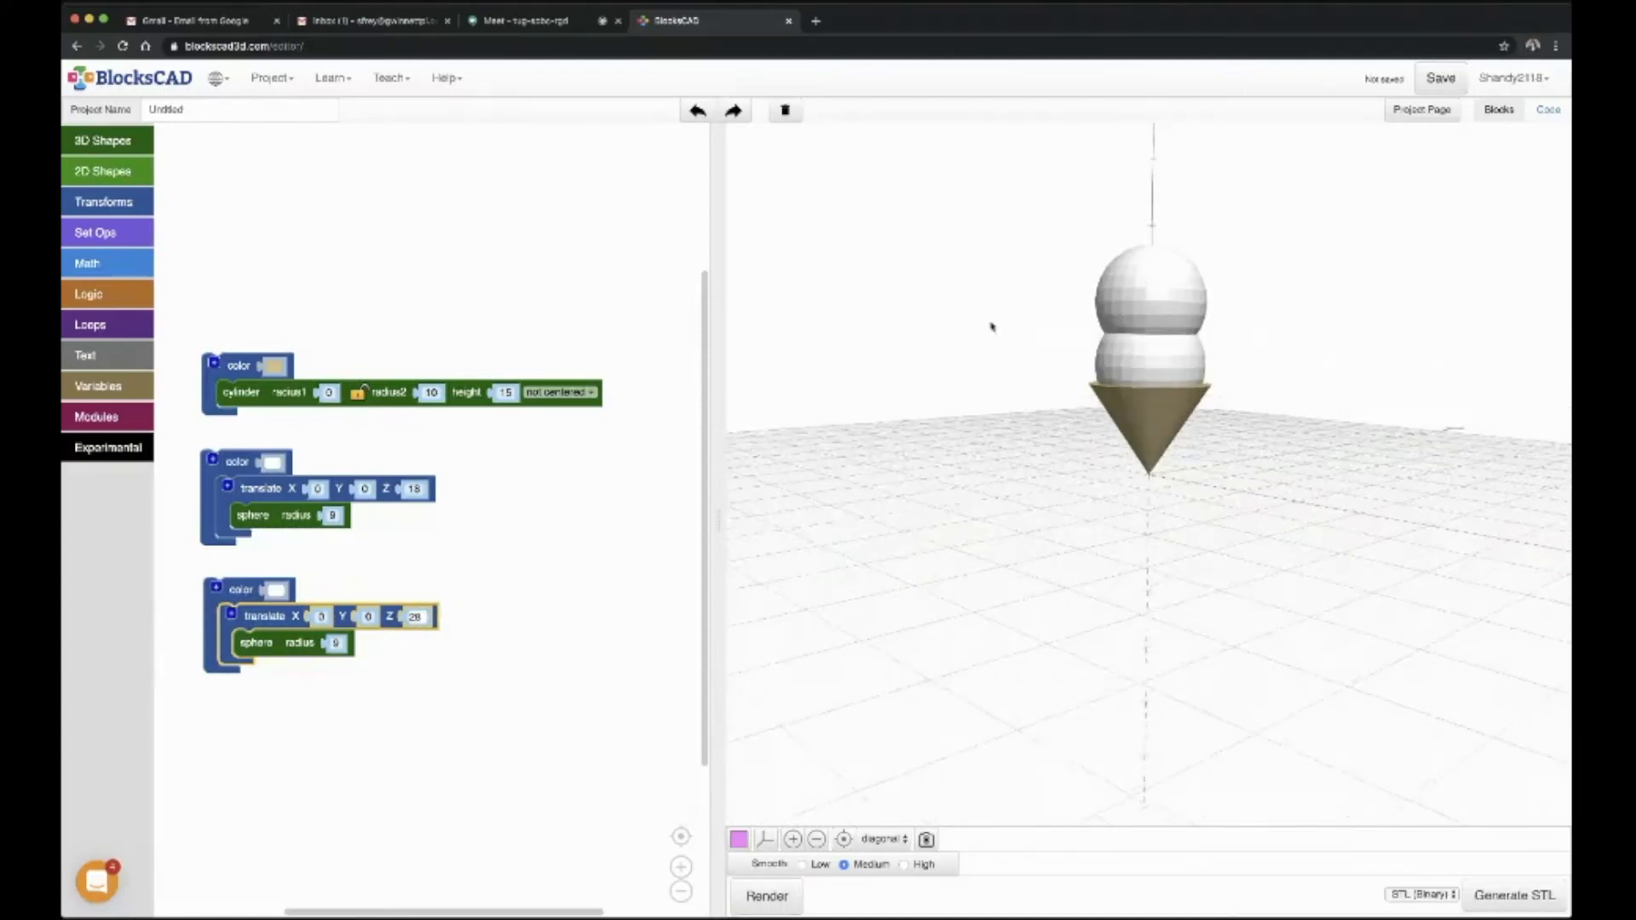
# Change the second scoop's color to dark brown and render the recolored model
pyautogui.click(278, 591)
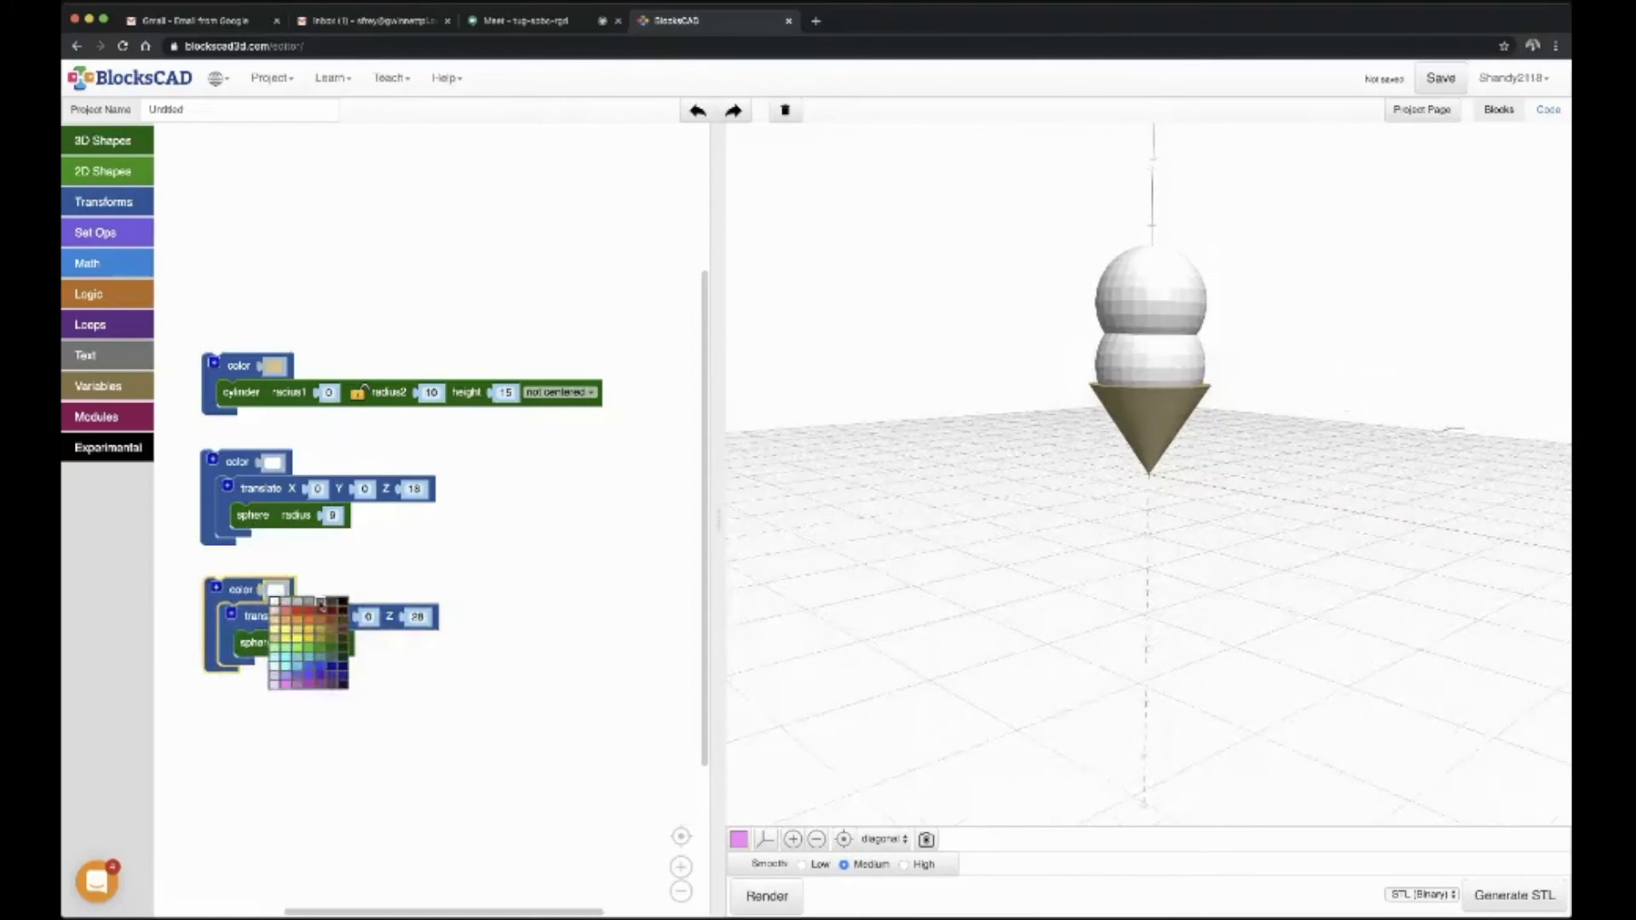
pyautogui.click(344, 620)
pyautogui.click(789, 895)
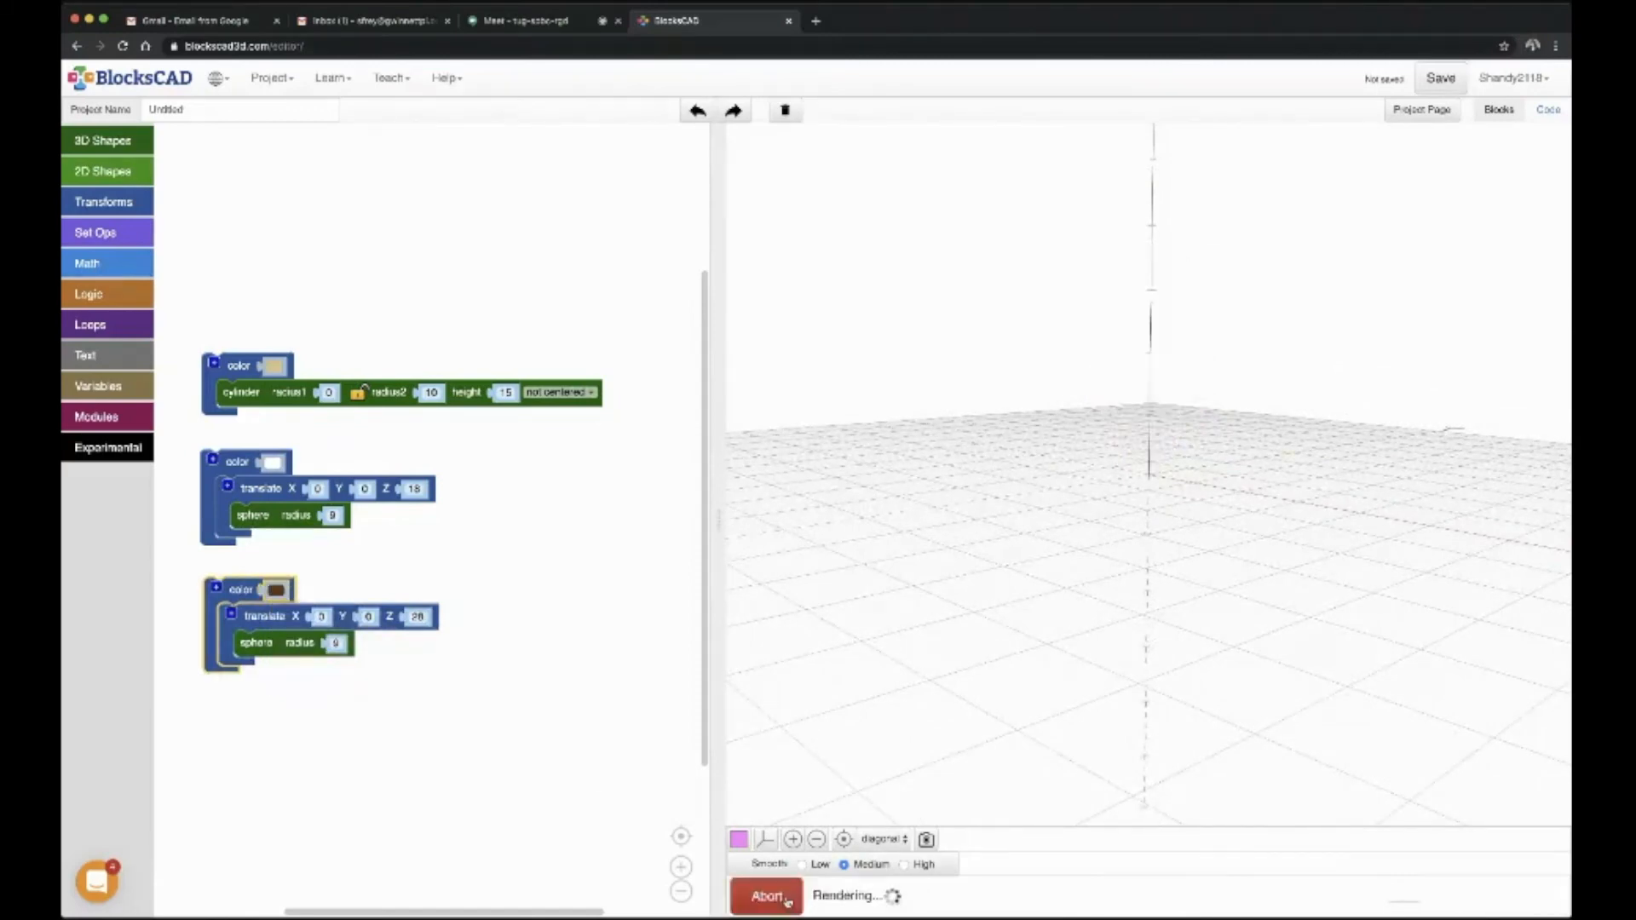
pyautogui.moveTo(1132, 505); pyautogui.dragTo(1133, 595)
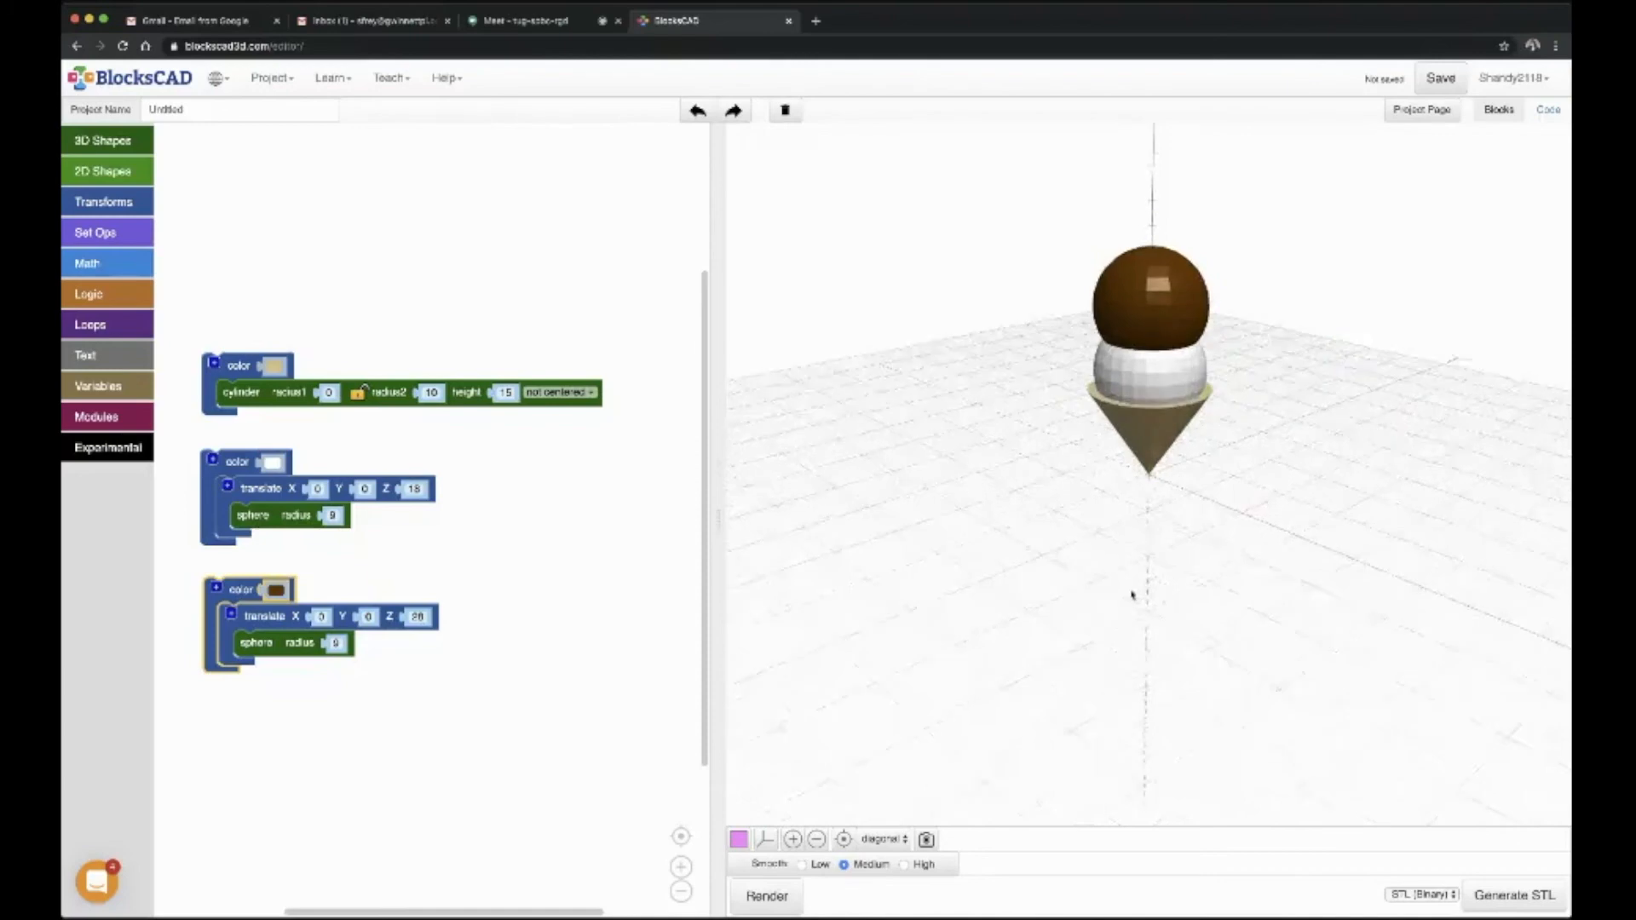
# Duplicate the brown sphere's whole block group and place the copy below the original
pyautogui.rightClick(235, 590)
pyautogui.click(274, 598)
pyautogui.moveTo(286, 677); pyautogui.dragTo(240, 721)
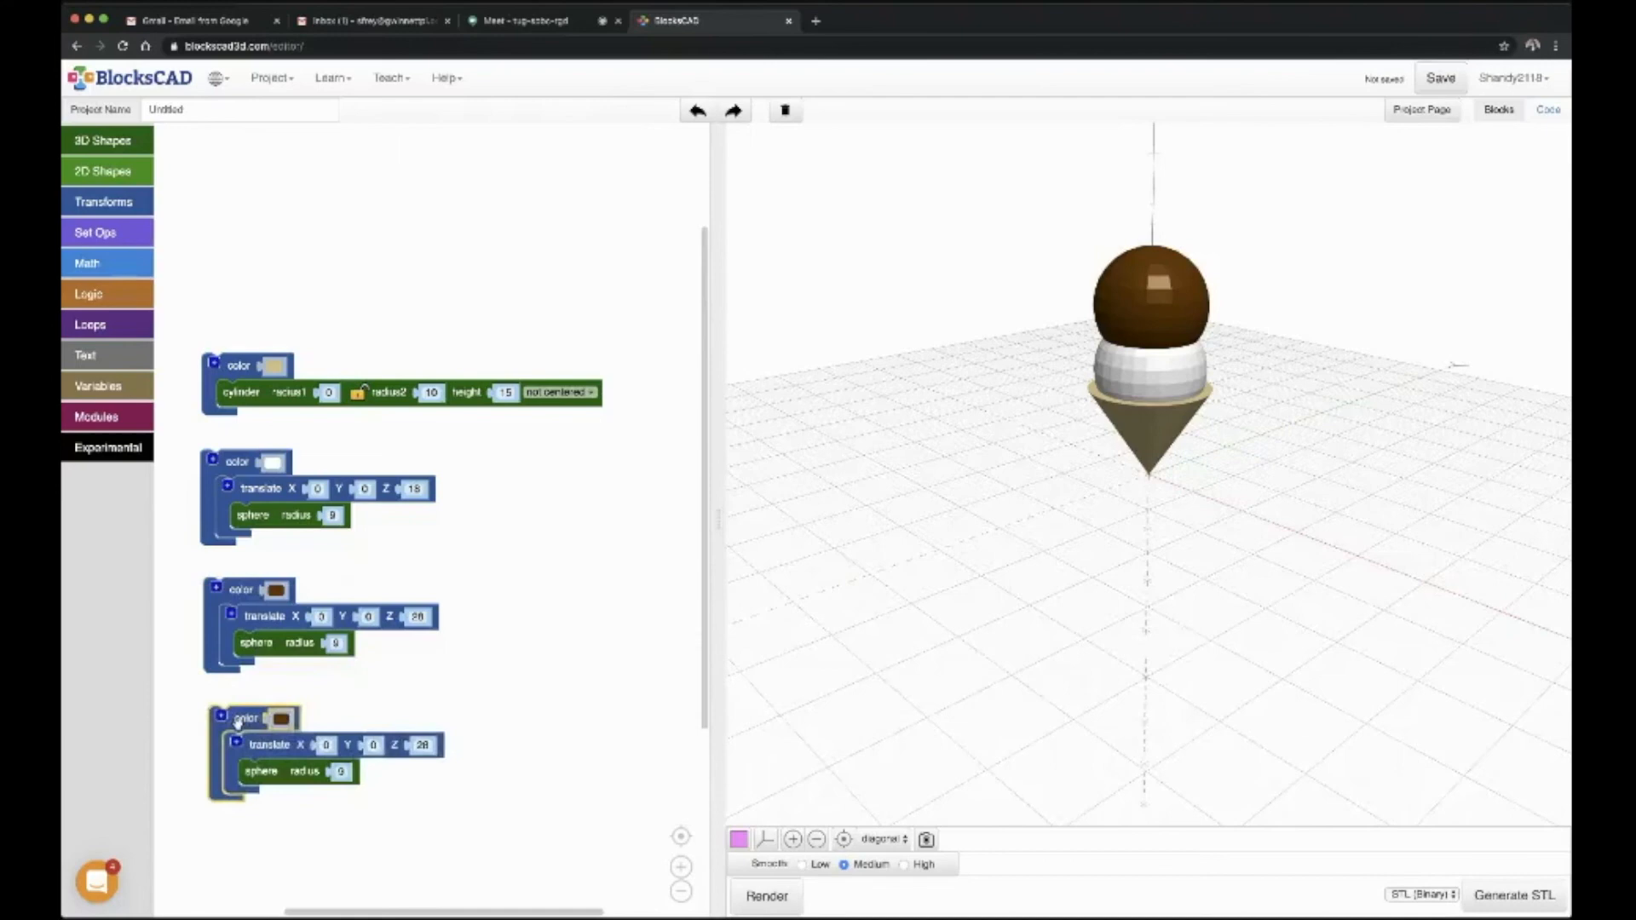
# Set the translate Z of the duplicated brown sphere to 38 and render the three-scoop cone
pyautogui.moveTo(428, 748)
pyautogui.mouseDown()
pyautogui.moveTo(411, 748)
pyautogui.moveTo(430, 747)
pyautogui.mouseUp()
pyautogui.click(424, 746)
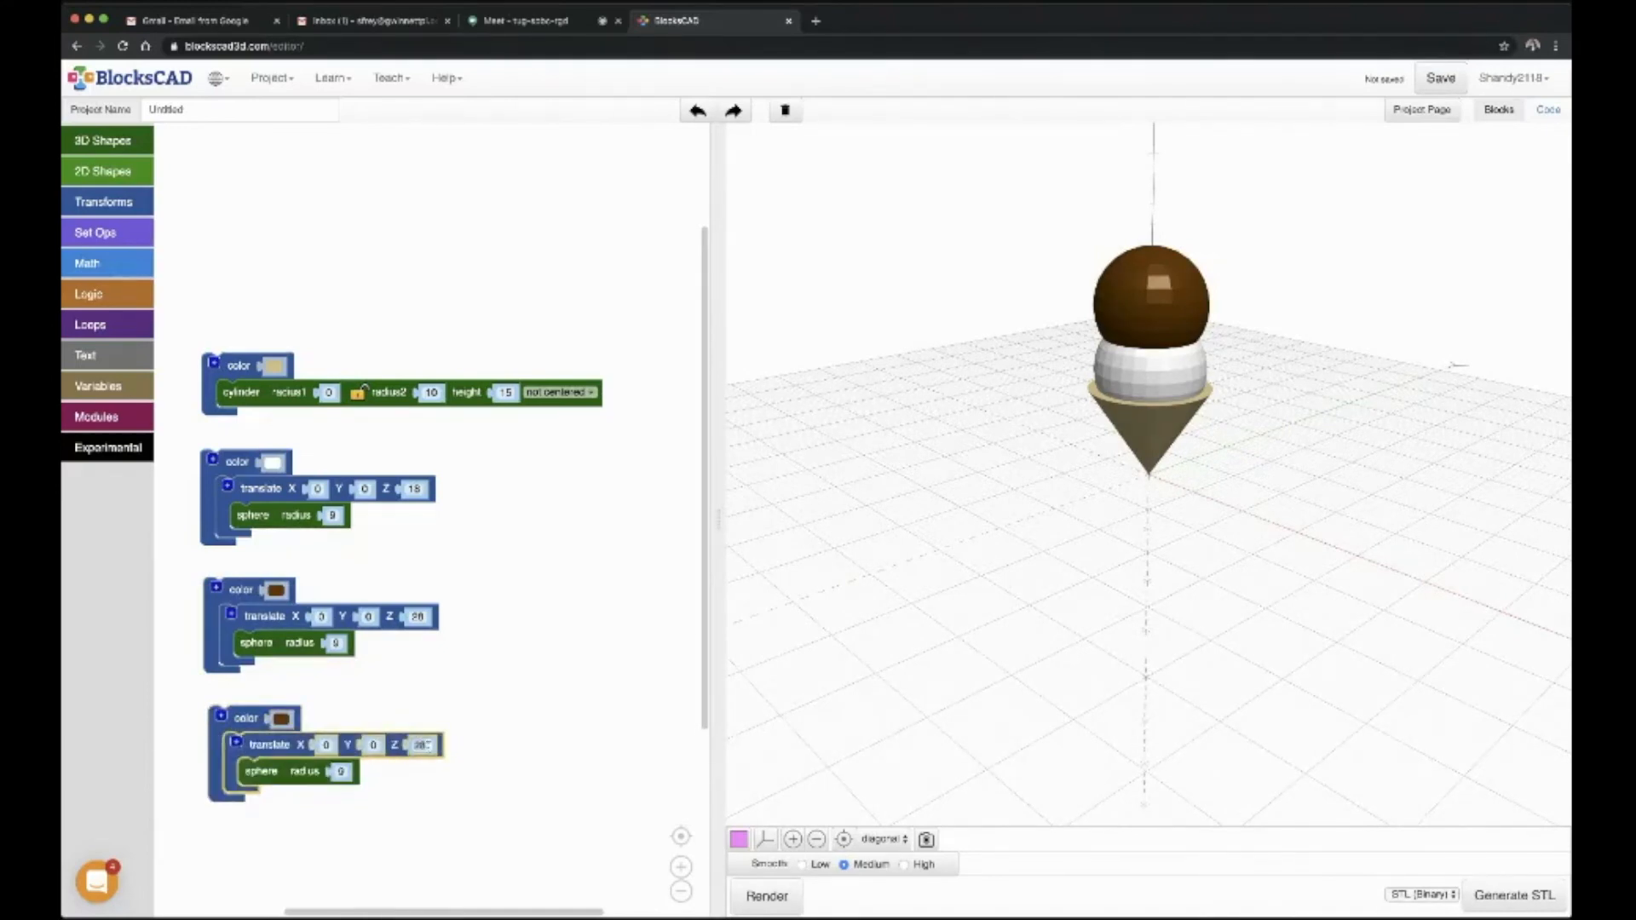
pyautogui.write('36')
pyautogui.click(735, 893)
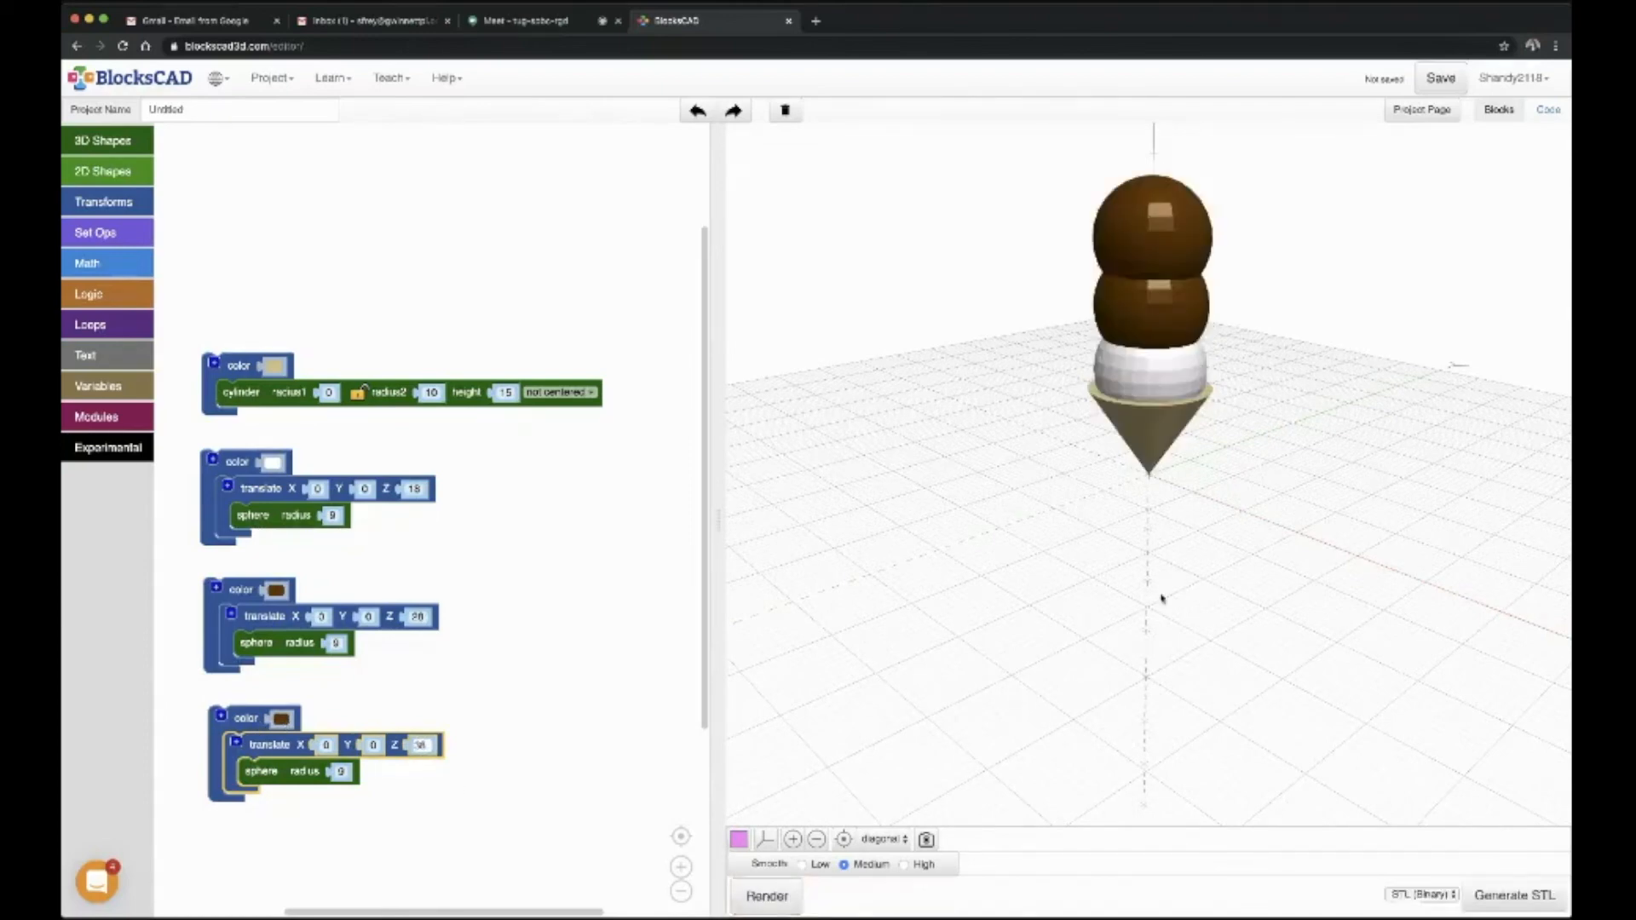
pyautogui.moveTo(1155, 477); pyautogui.dragTo(1151, 433)
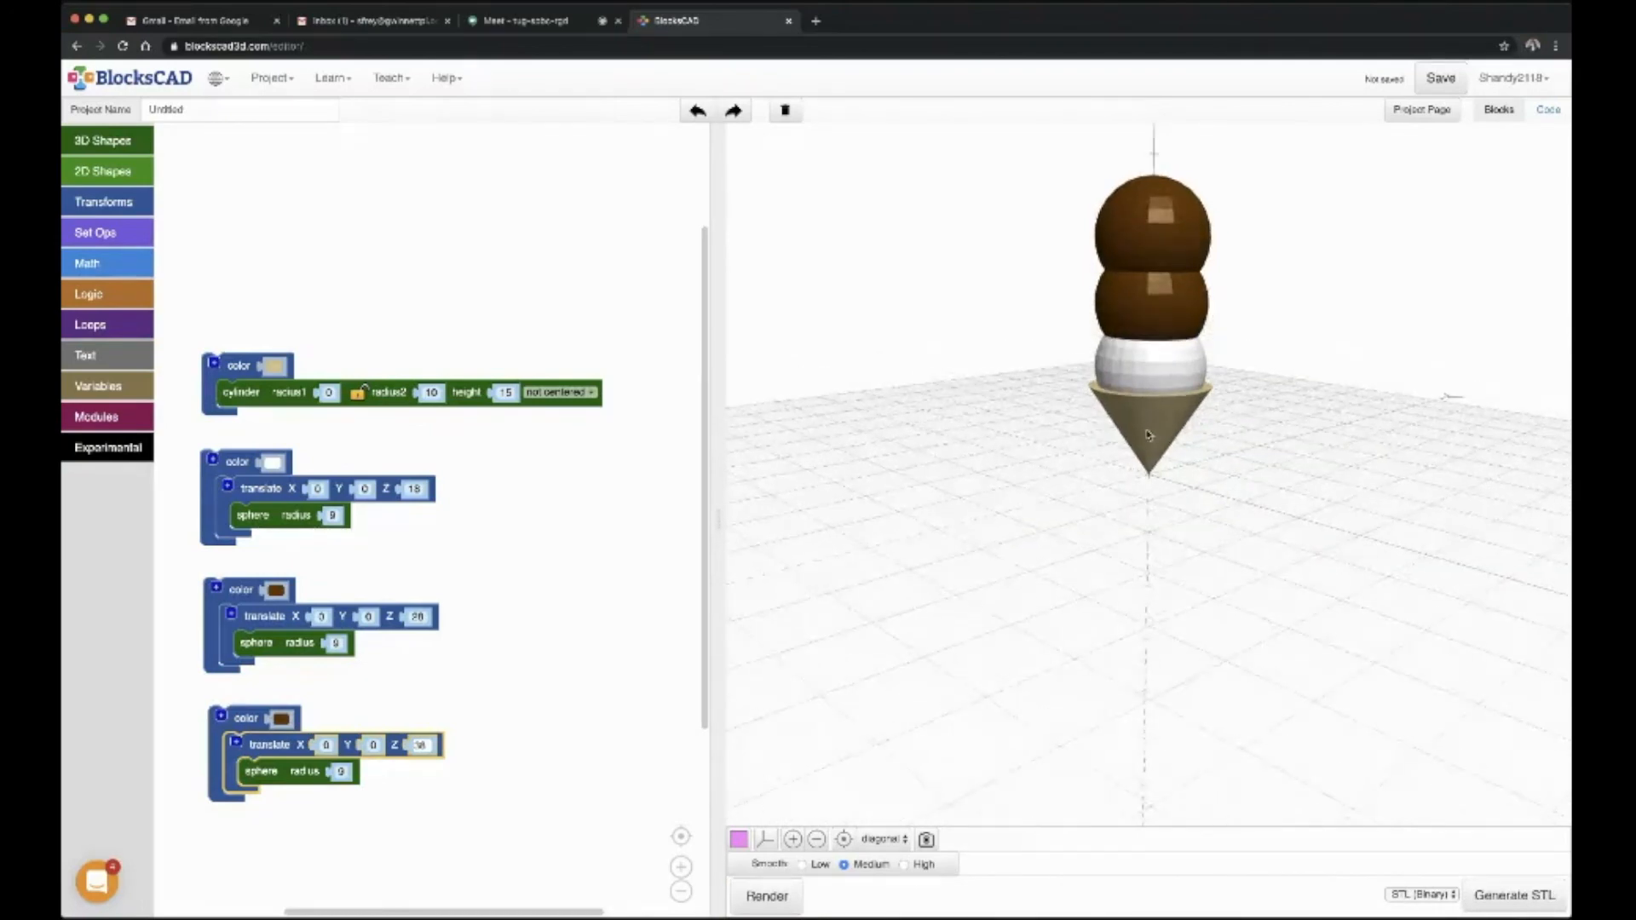
# Change the third scoop's color to light pink and render the finished ice cream cone
pyautogui.rightClick(284, 722)
pyautogui.click(282, 720)
pyautogui.click(281, 719)
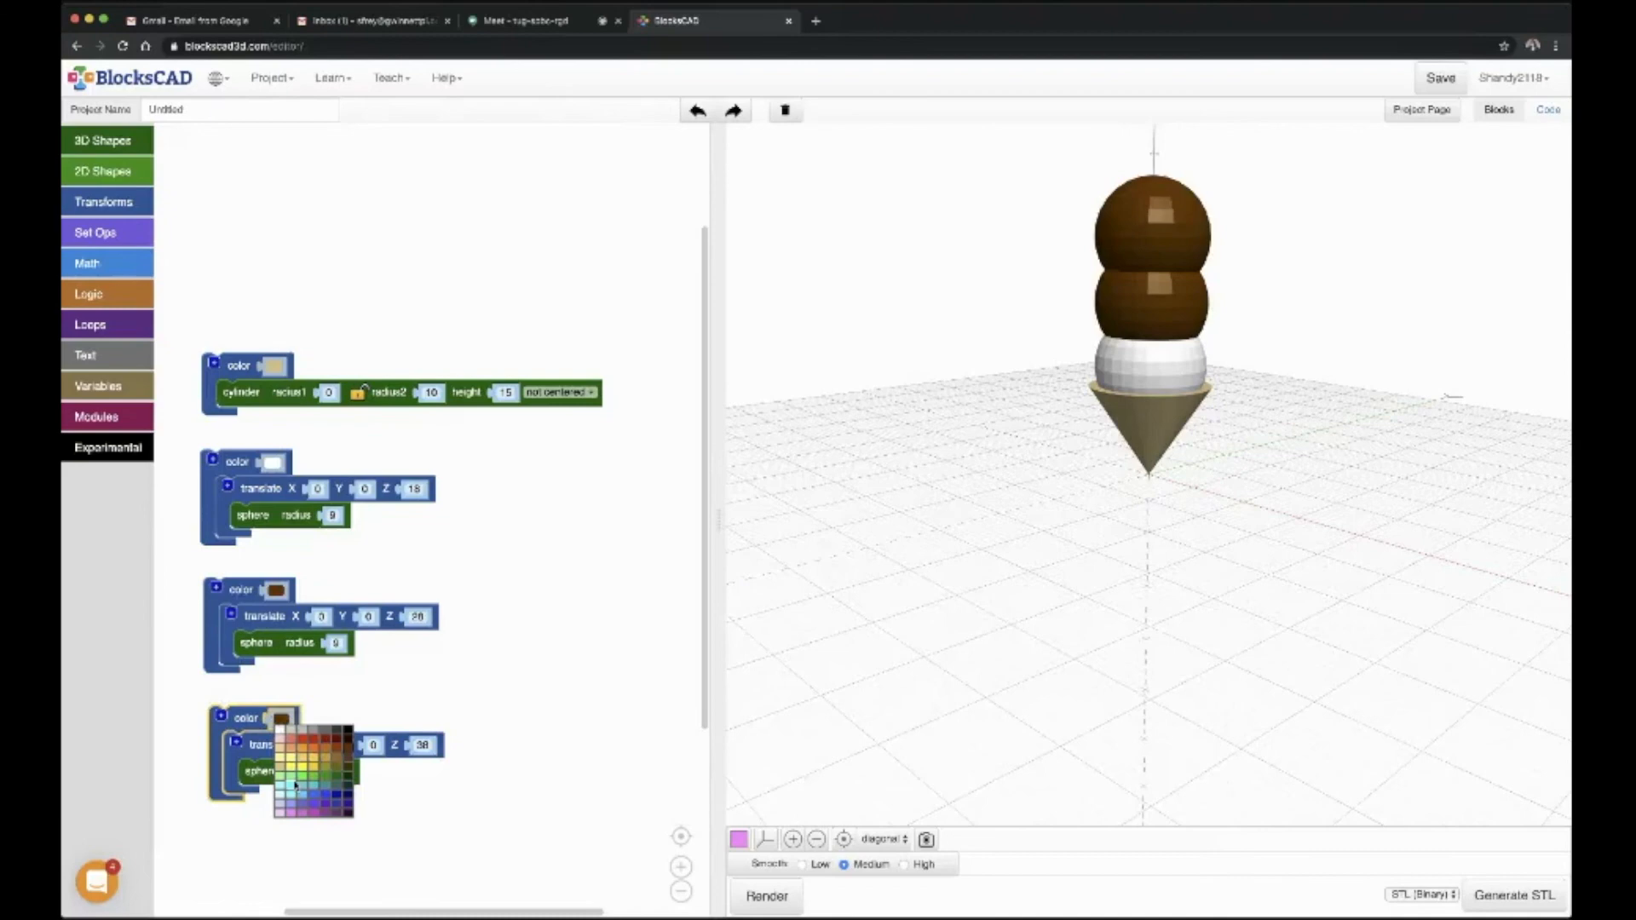
pyautogui.click(282, 738)
pyautogui.click(765, 897)
pyautogui.moveTo(1196, 415); pyautogui.dragTo(1236, 415)
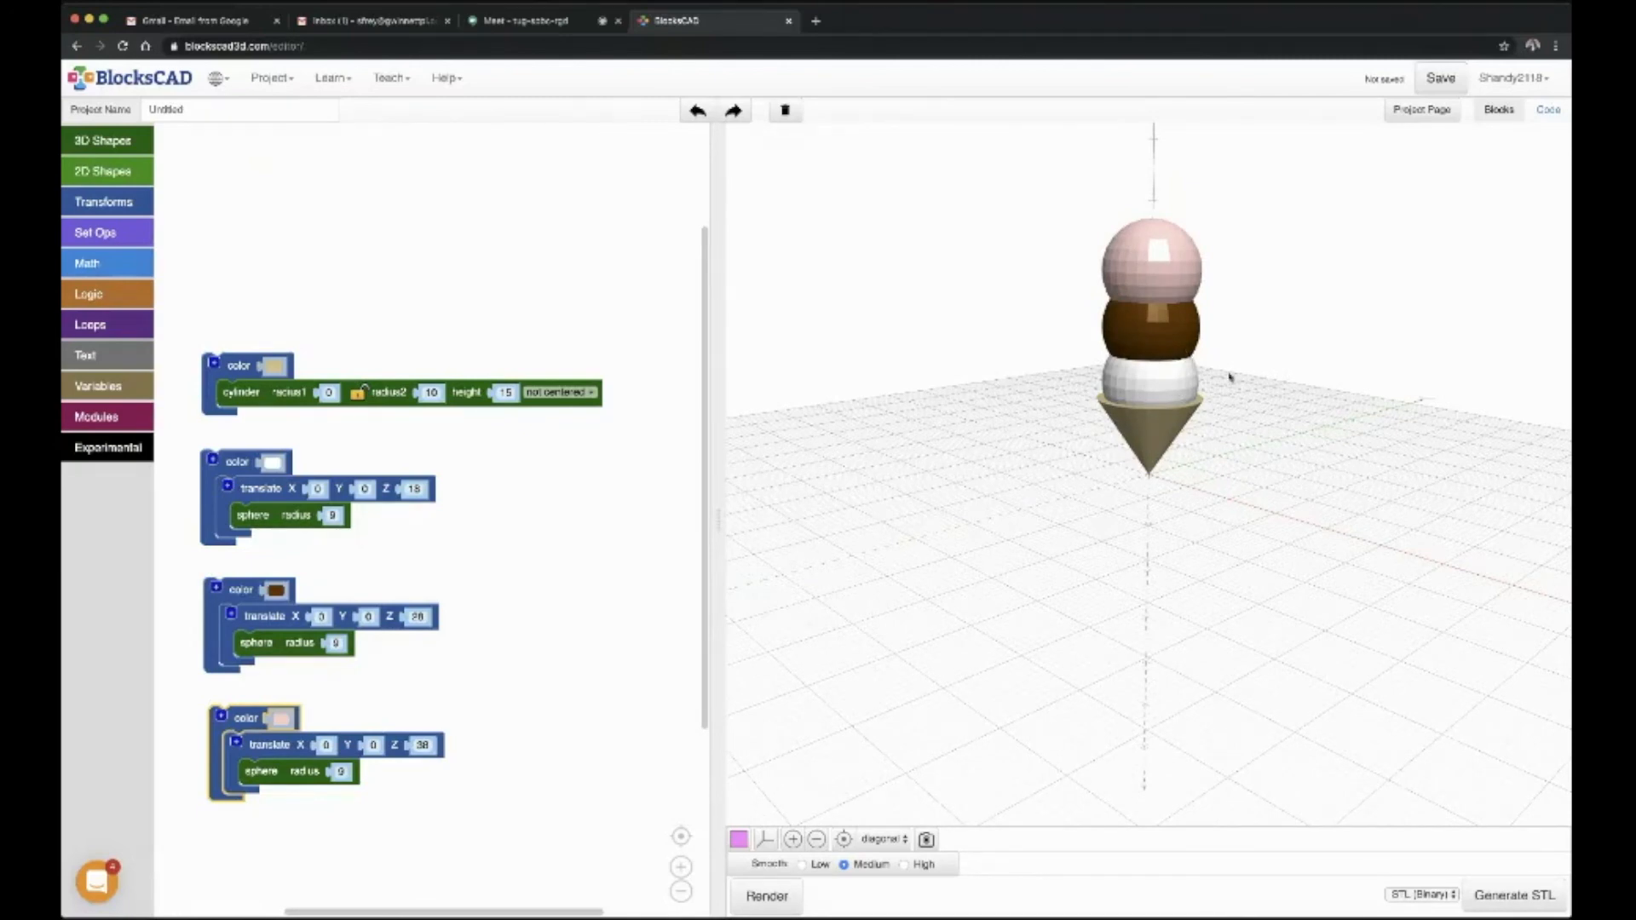
# Generate and download the ice cream cone model as a binary STL file
pyautogui.click(1518, 899)
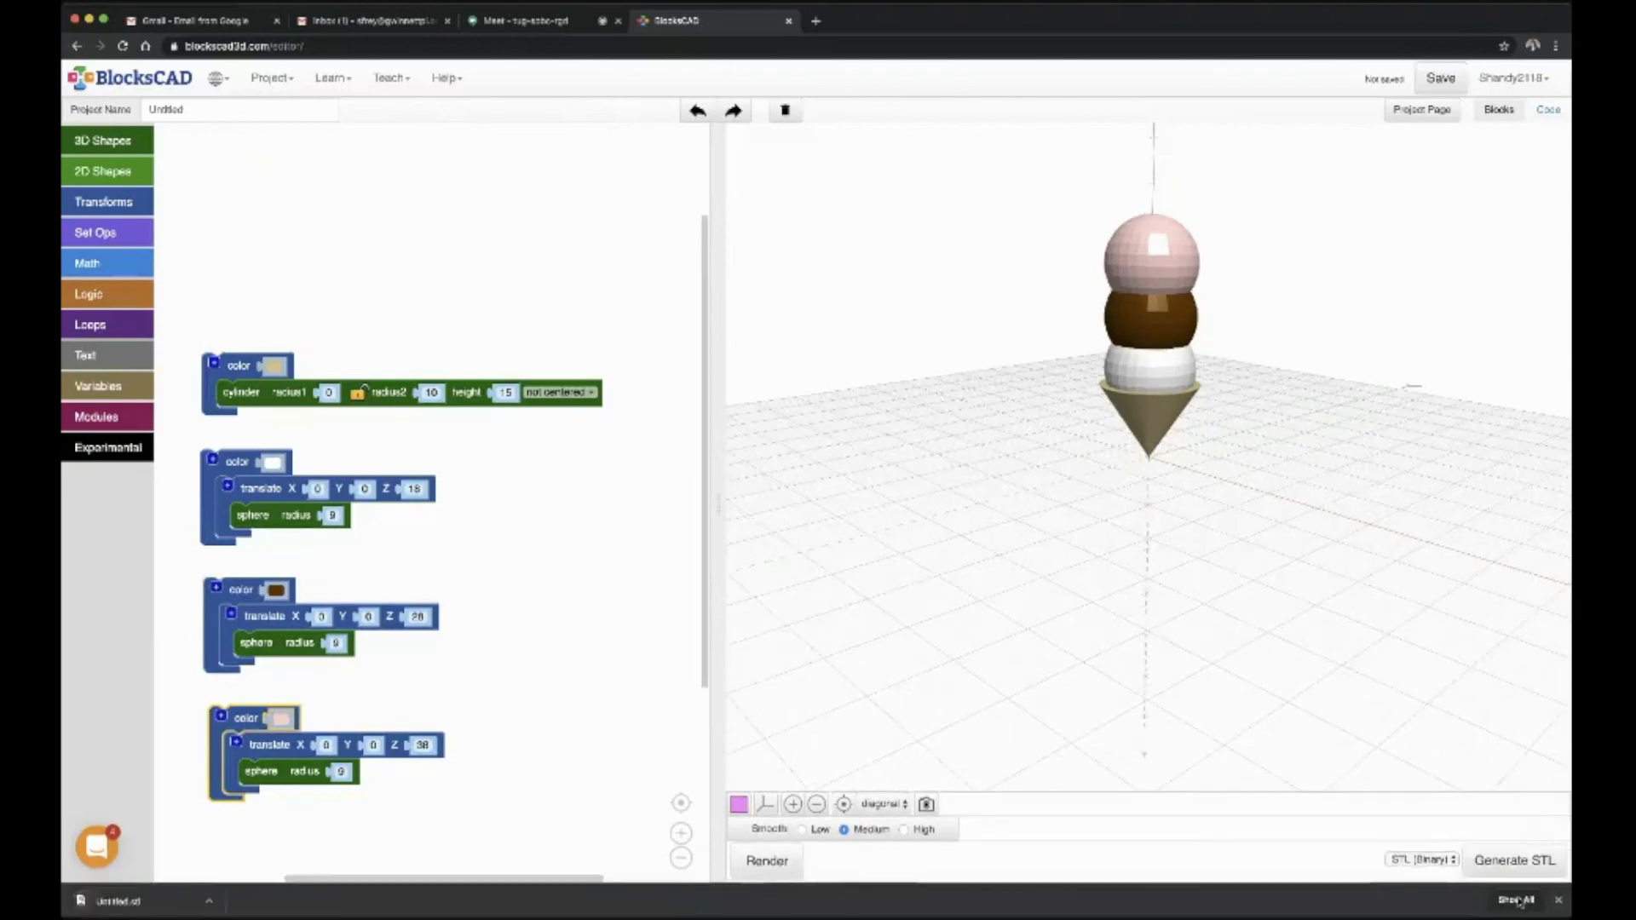